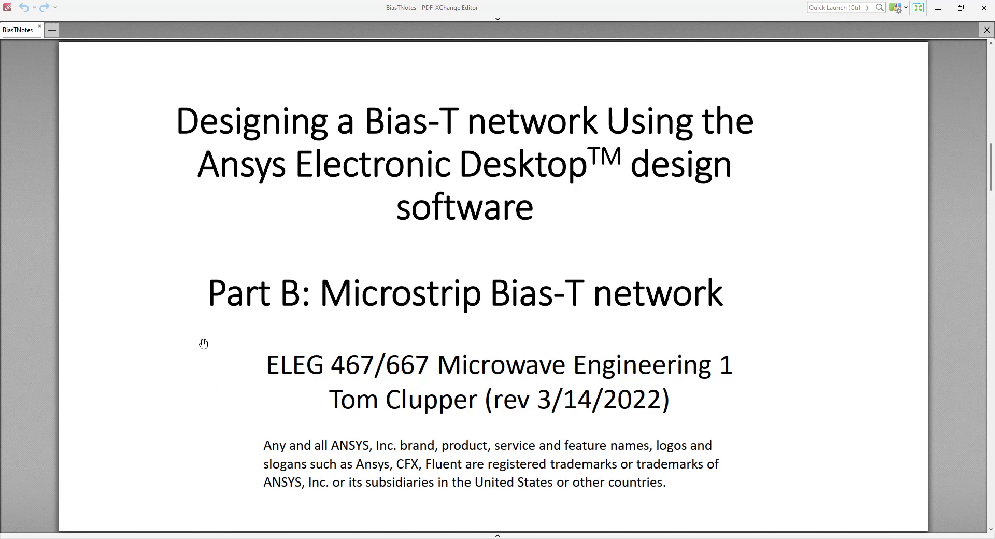
# Scroll the notes PDF to the Bias-T schematic page, then set the PDF aside to return to Ansys
pyautogui.scroll(-3, 203, 344)
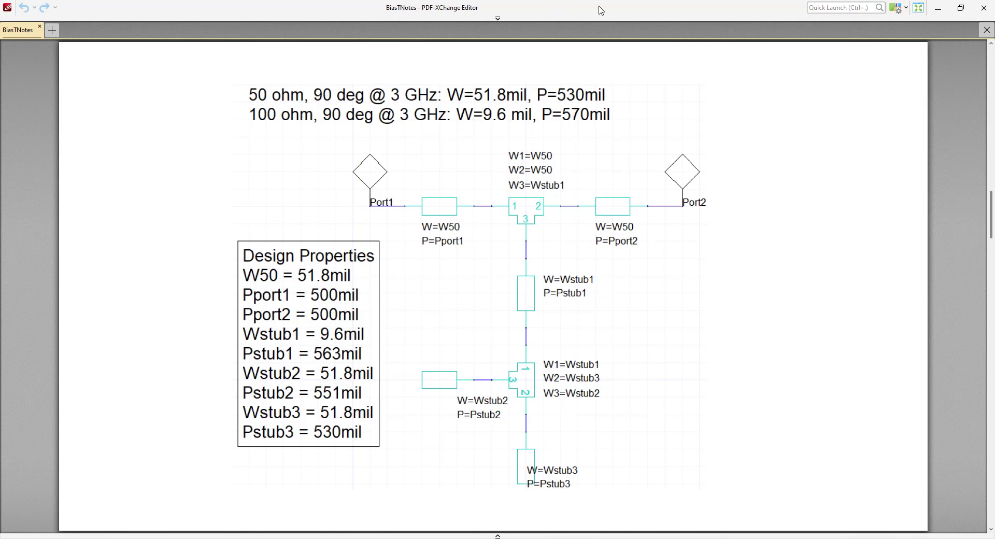
pyautogui.hotkey('alt', 'Tab')
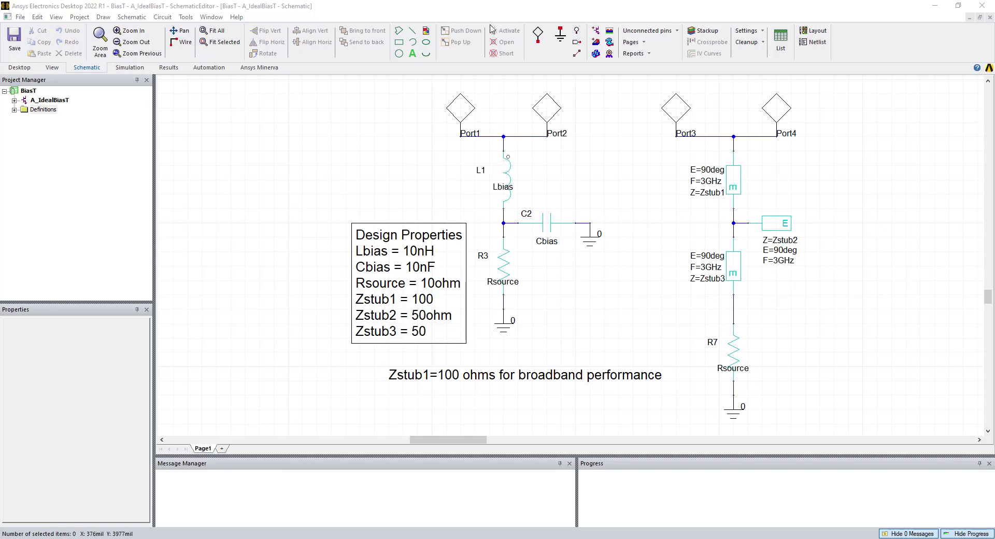
pyautogui.click(80, 165)
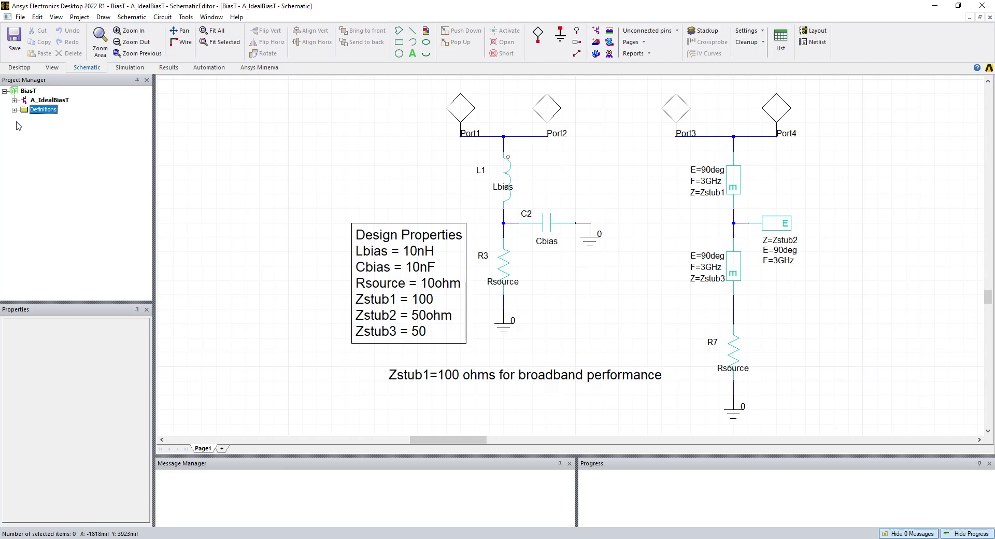
# Insert a new circuit design into the BiasT project using the Oshpark_0p8mm_FR4 stackup
pyautogui.click(26, 91)
pyautogui.click(15, 72)
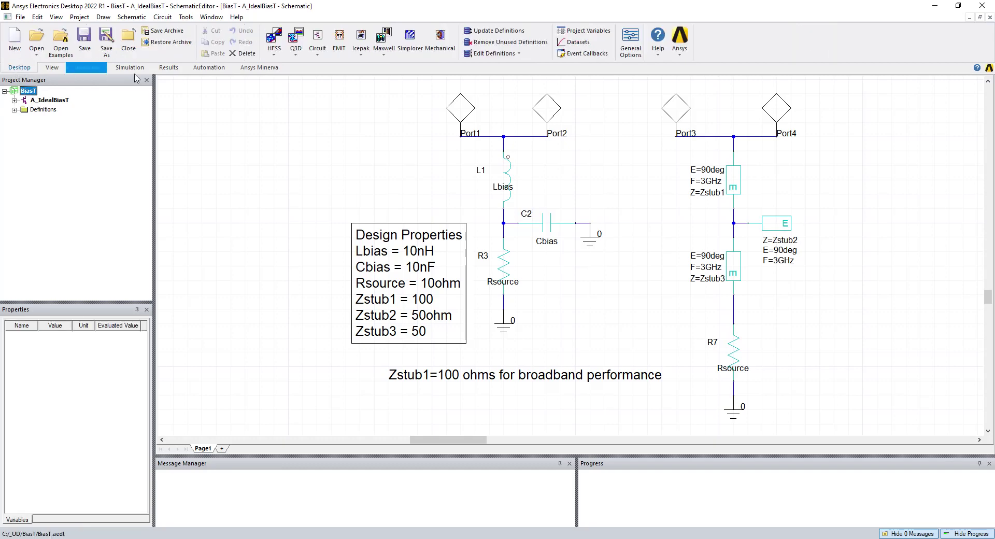
pyautogui.click(317, 54)
pyautogui.click(331, 66)
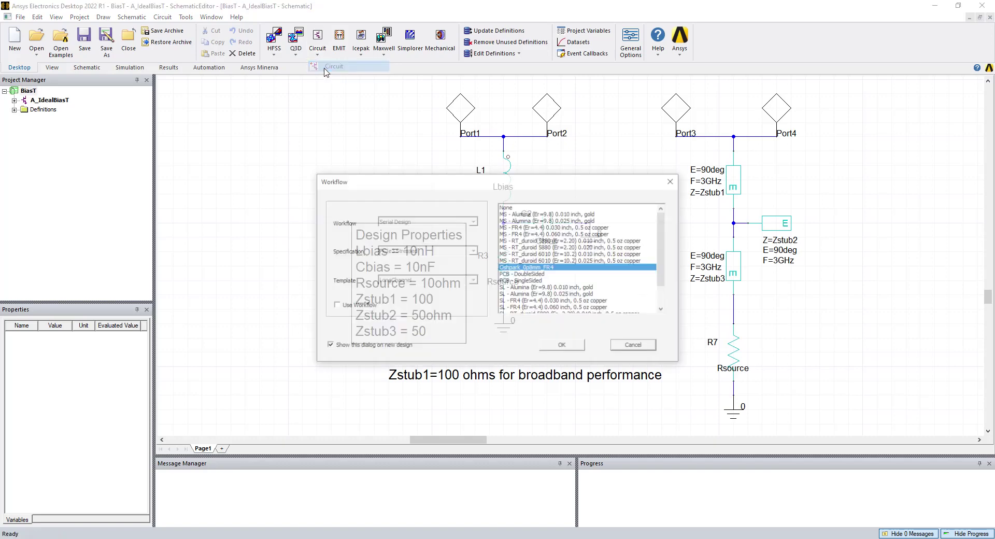
pyautogui.click(522, 269)
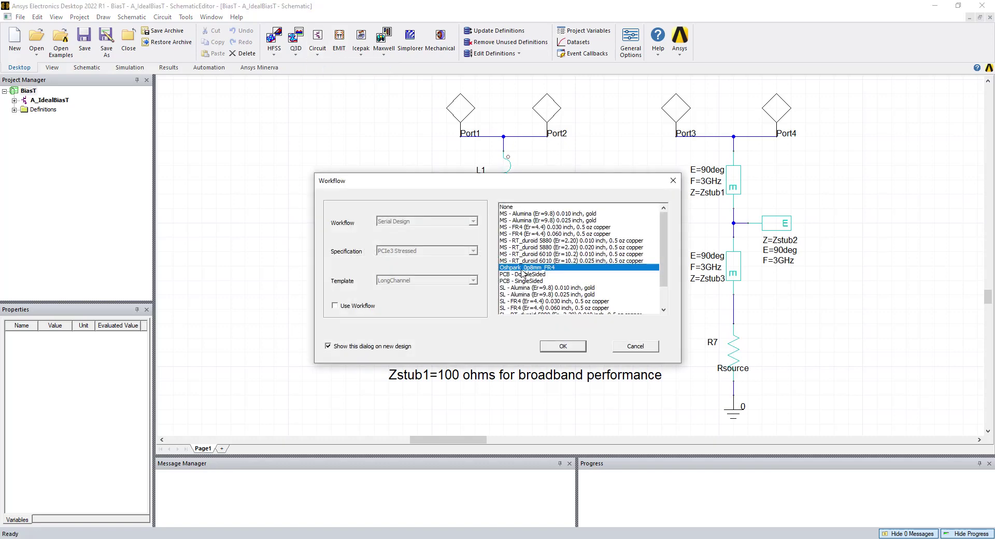
pyautogui.click(579, 349)
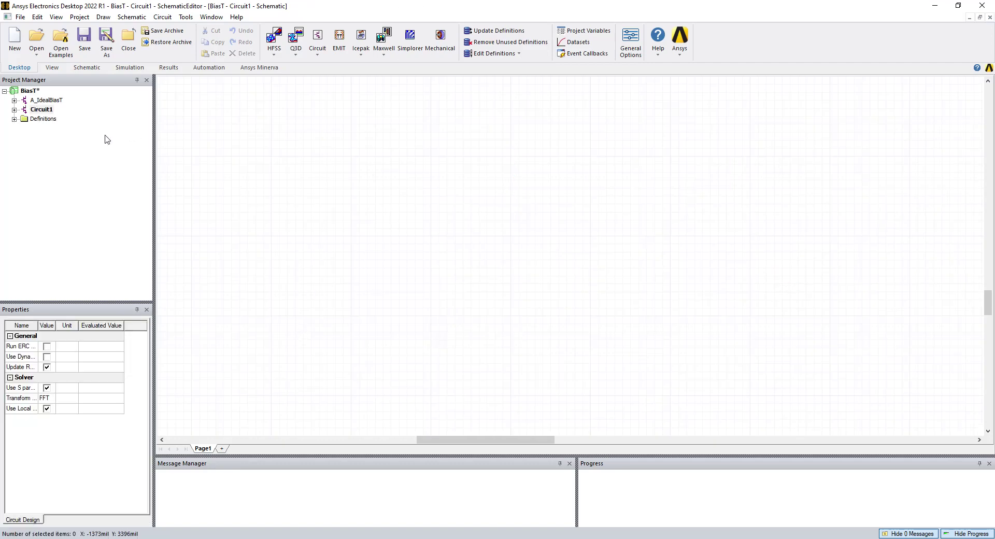
# Rename the new Circuit1 design to B_Micrstrip_BiasT
pyautogui.click(14, 110)
pyautogui.rightClick(38, 110)
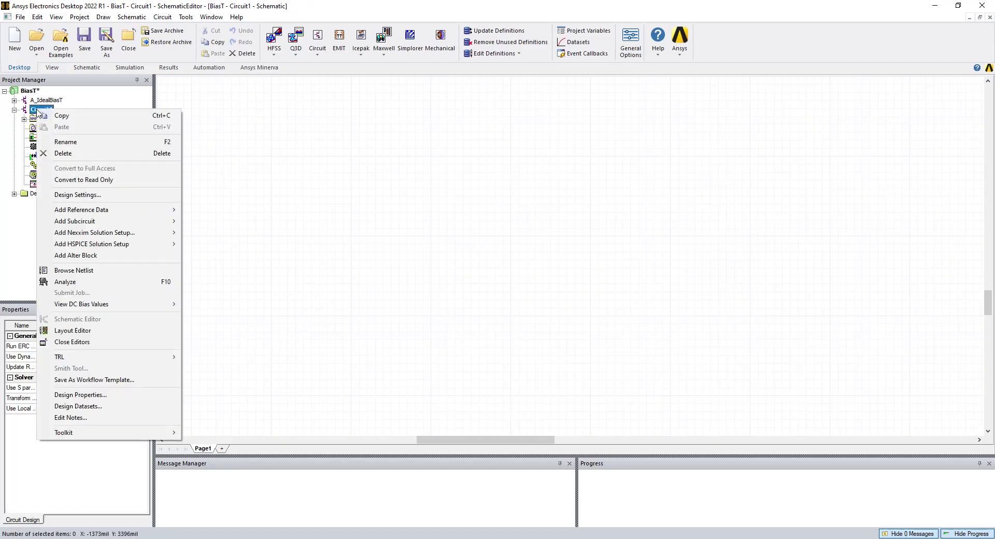
pyautogui.click(55, 141)
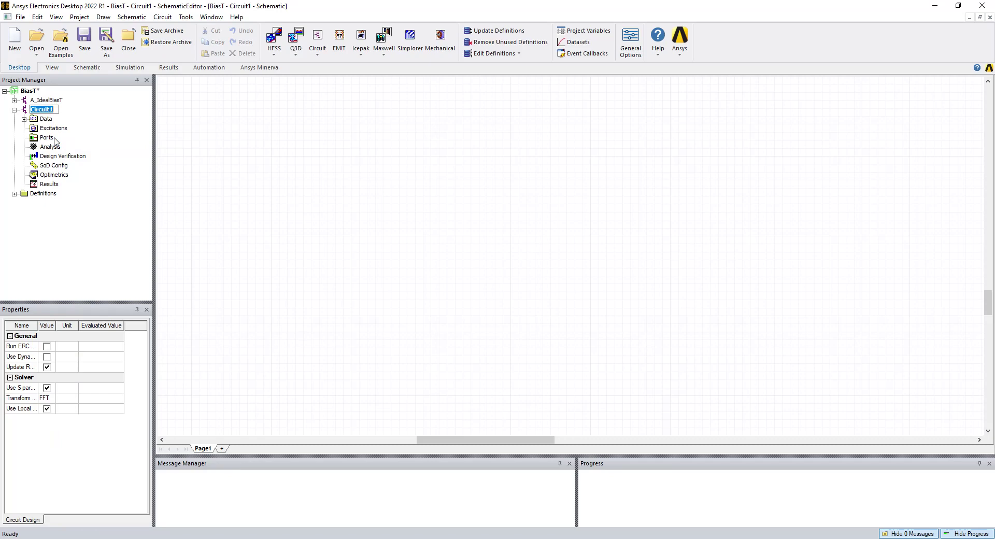
pyautogui.write('B_Micrstrip_BiasT')
pyautogui.press('Return')
# Review the FR4 substrate (30 mil microstrip, Er 4.7) unchanged, then show the Component Libraries browser
pyautogui.click(24, 119)
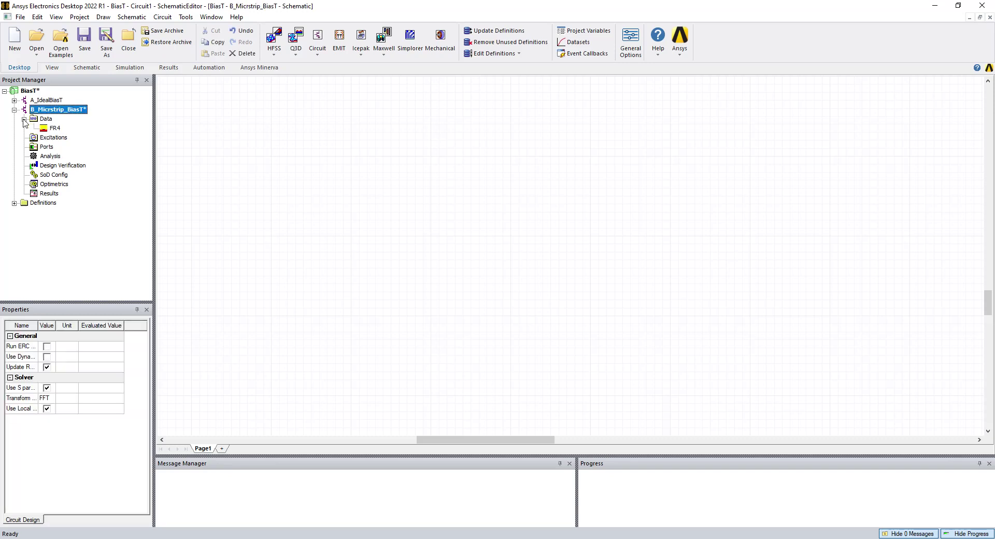
pyautogui.doubleClick(52, 129)
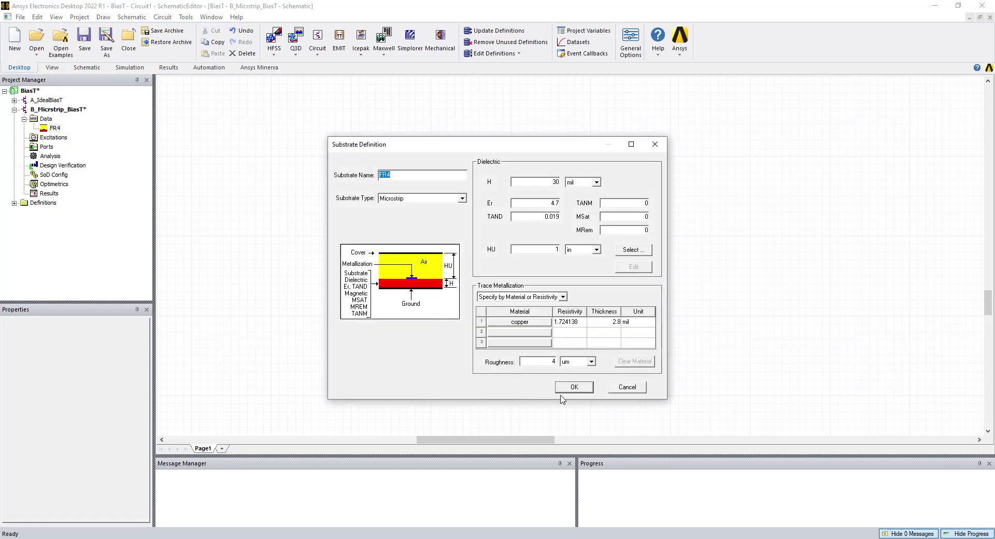
pyautogui.click(573, 388)
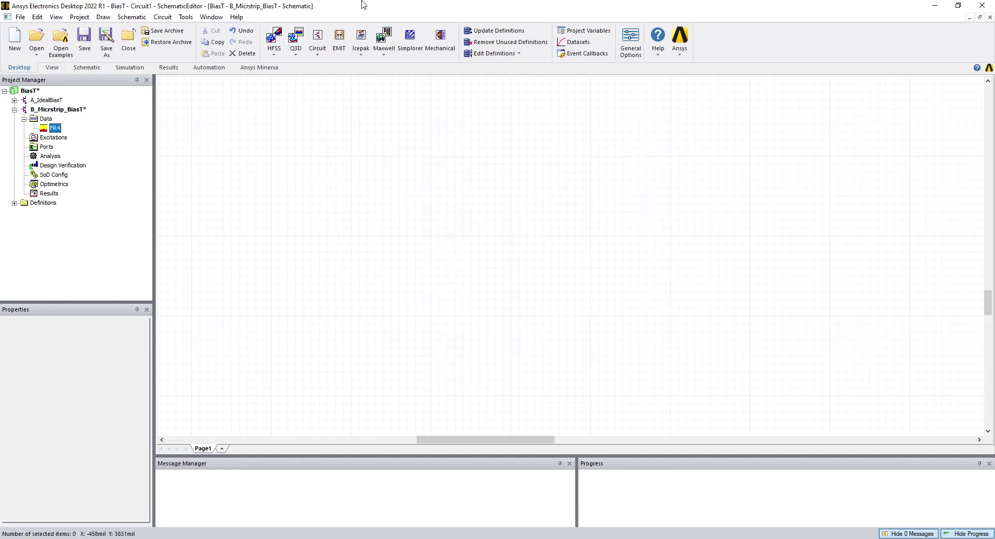
pyautogui.click(56, 17)
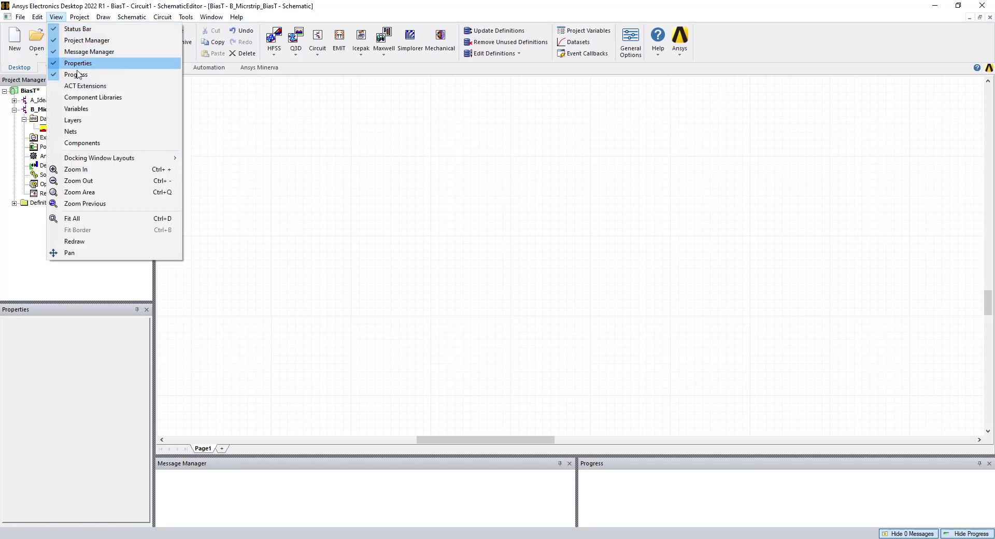
pyautogui.click(83, 98)
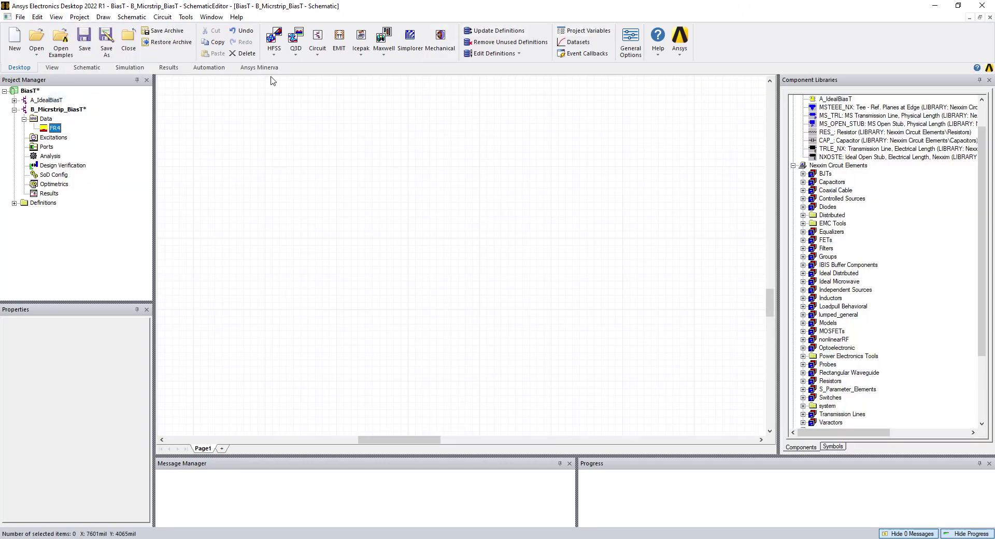
# Place 50 ohm Port1 and Port2 apart near the schematic top, then expand Distributed > Microstrip
pyautogui.click(52, 68)
pyautogui.click(86, 68)
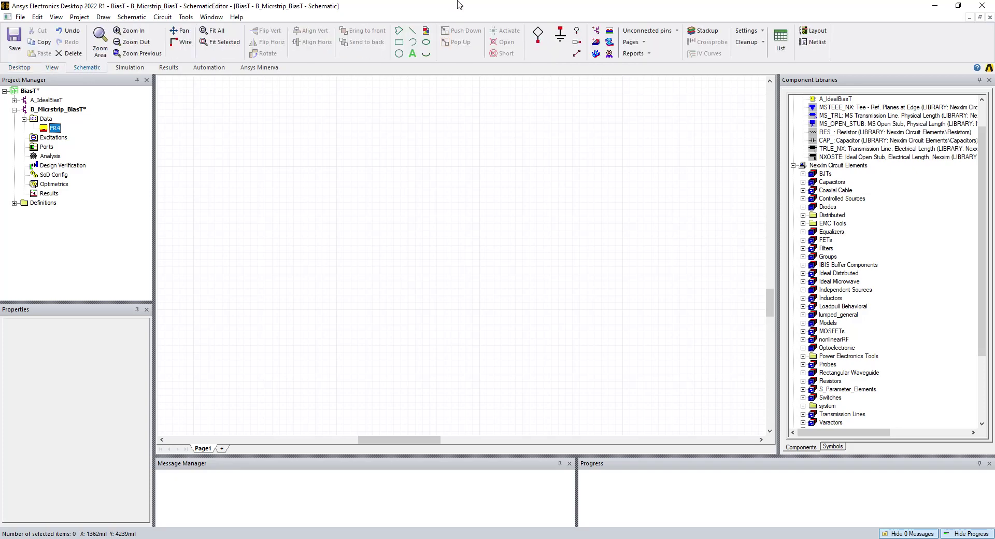
pyautogui.click(538, 35)
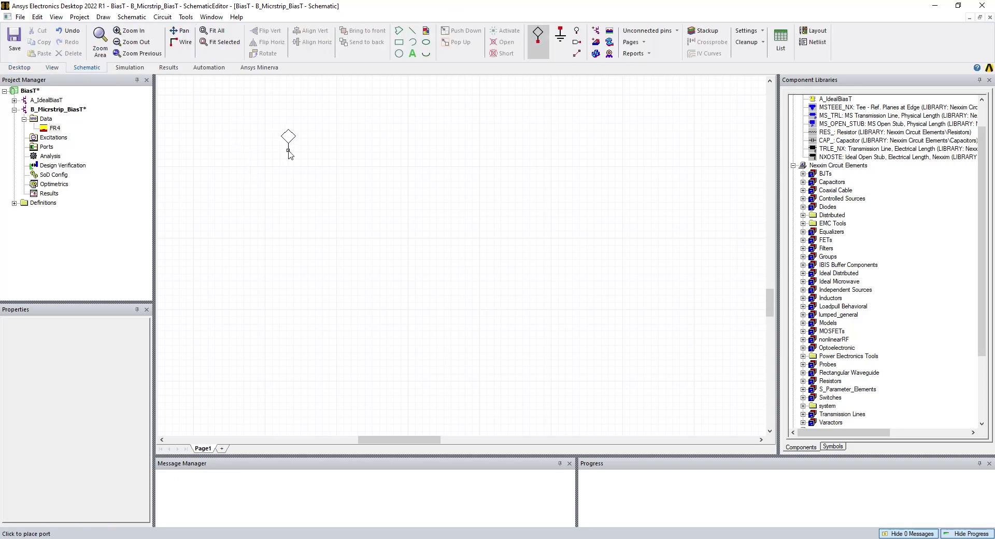
pyautogui.click(288, 155)
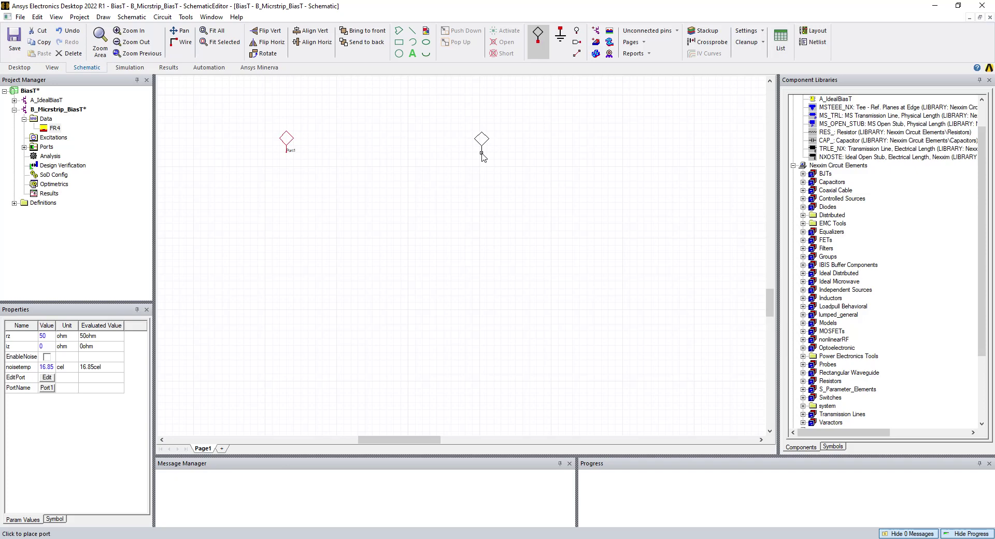
pyautogui.click(480, 156)
pyautogui.scroll(4, 383, 140)
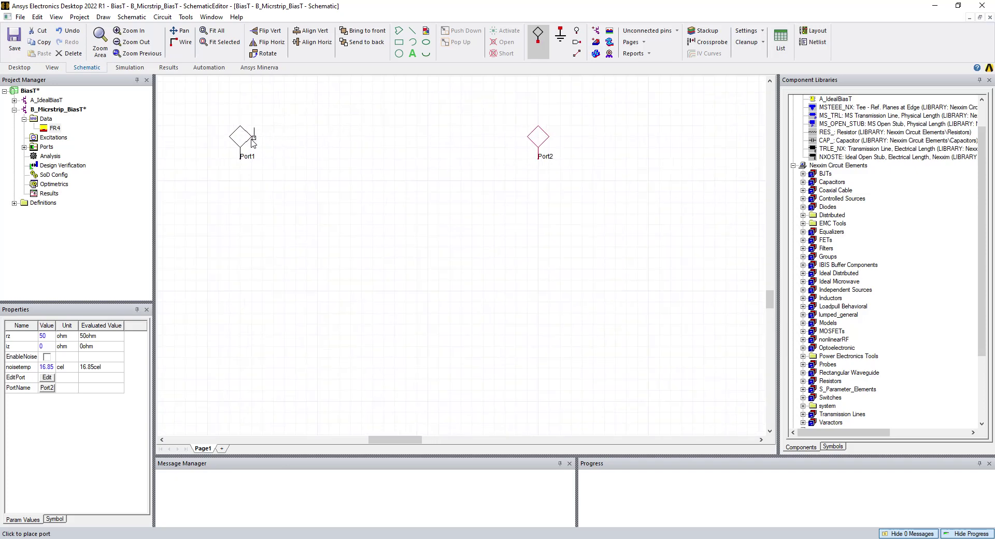
pyautogui.scroll(1, 238, 140)
pyautogui.press('Escape')
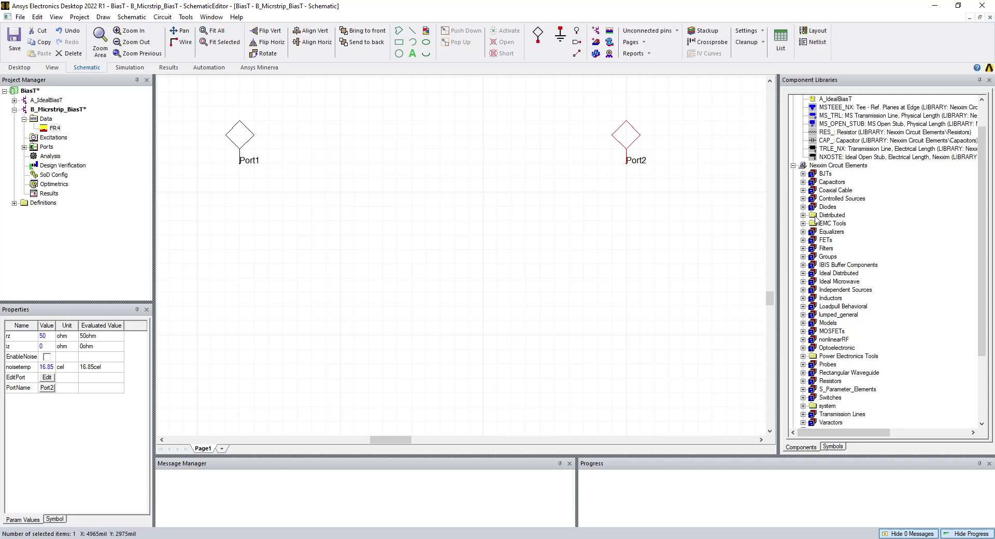
pyautogui.click(803, 215)
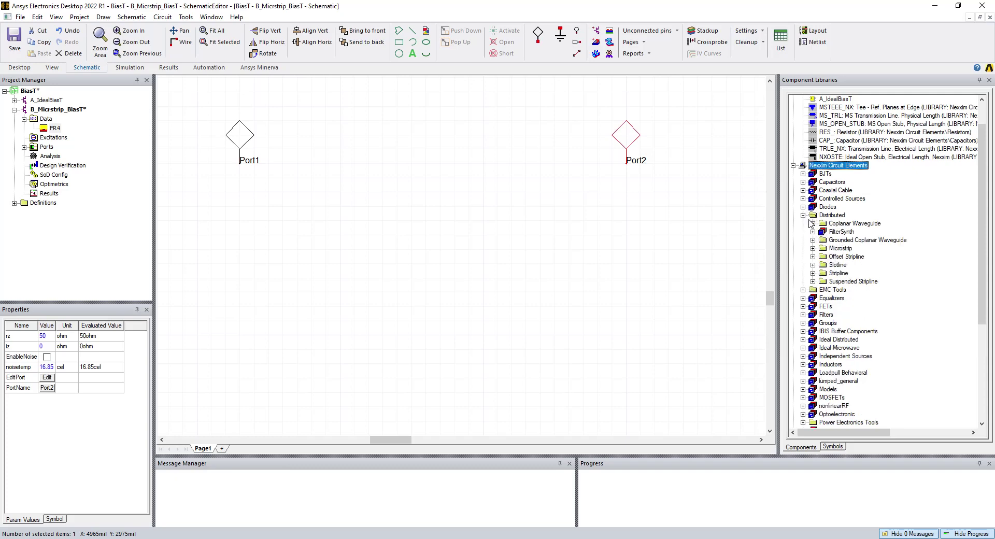
pyautogui.click(813, 249)
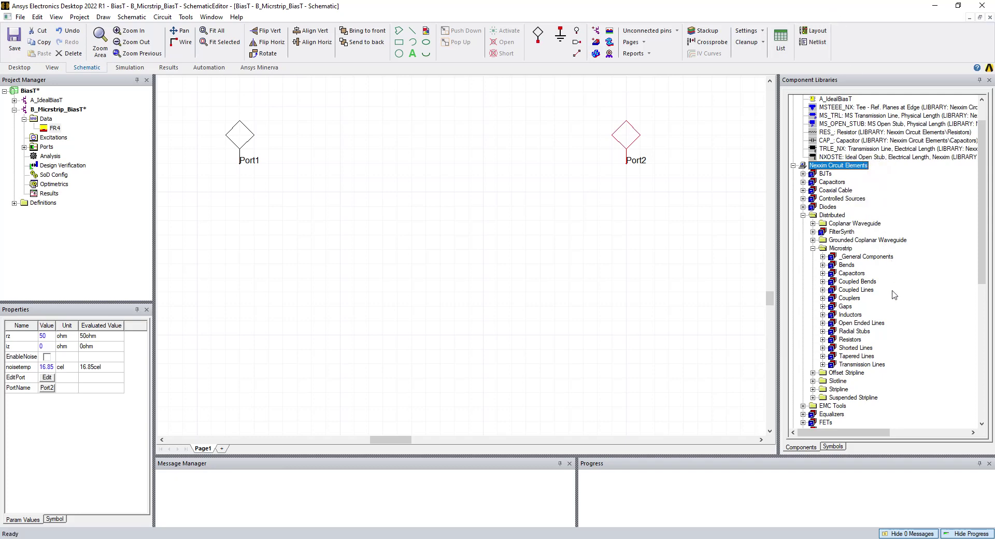
# Place three MS_TRL lines (W=1mm, P=10mm): two horizontal by the ports, one rotated vertical below
pyautogui.click(823, 364)
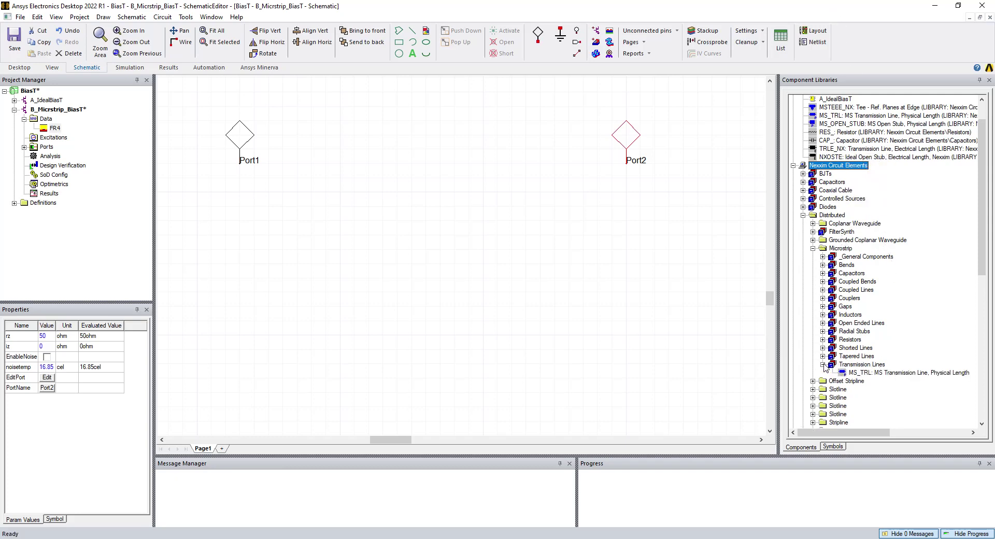
pyautogui.click(887, 374)
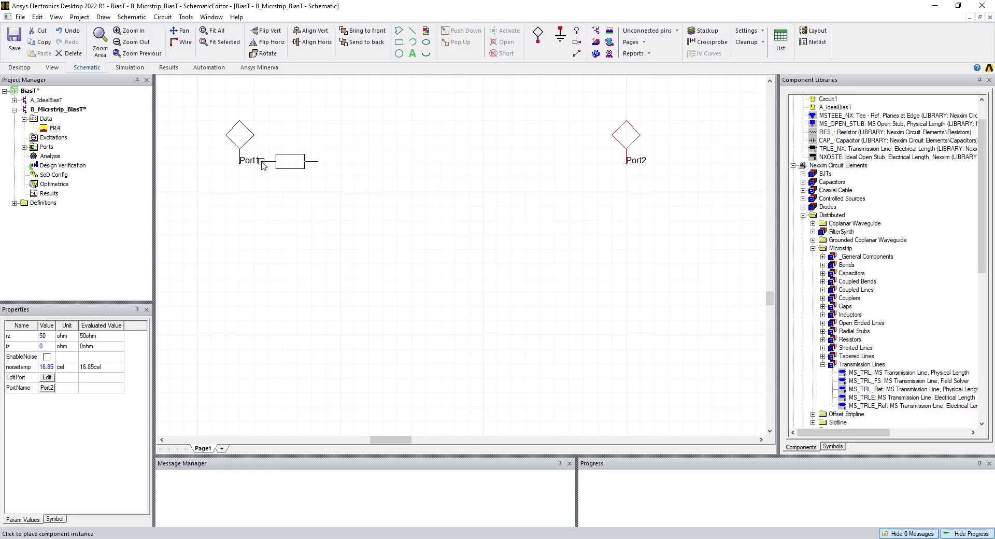
pyautogui.click(268, 165)
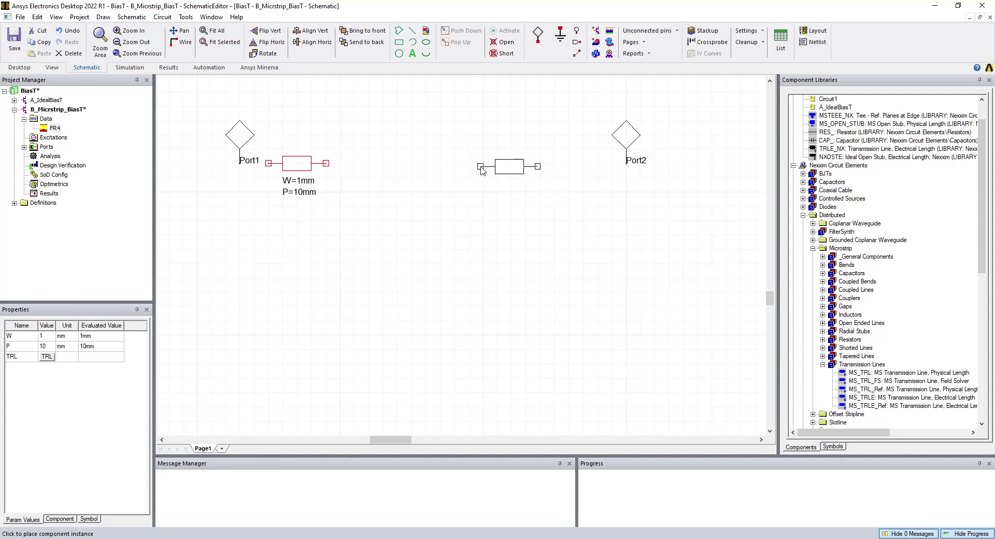
pyautogui.click(483, 165)
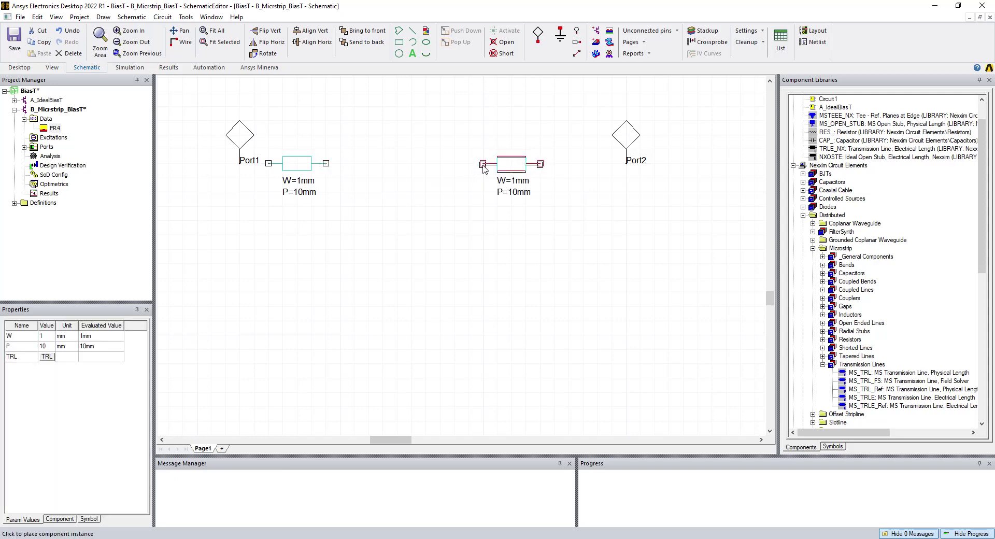
pyautogui.hotkey('ctrl', 'r')
pyautogui.hotkey('ctrl', 'r')
pyautogui.hotkey('ctrl', 'r')
pyautogui.click(398, 268)
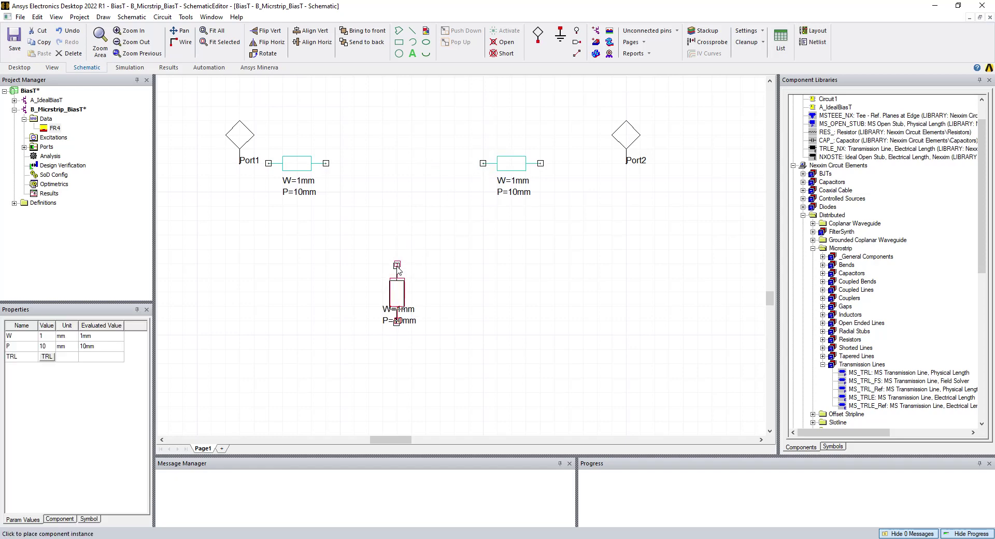
pyautogui.press('Escape')
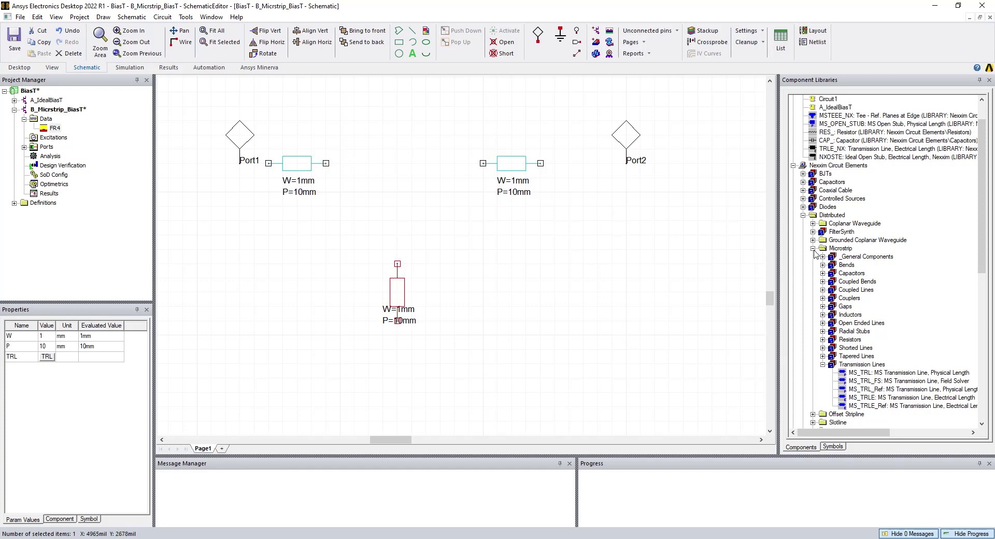
pyautogui.click(822, 256)
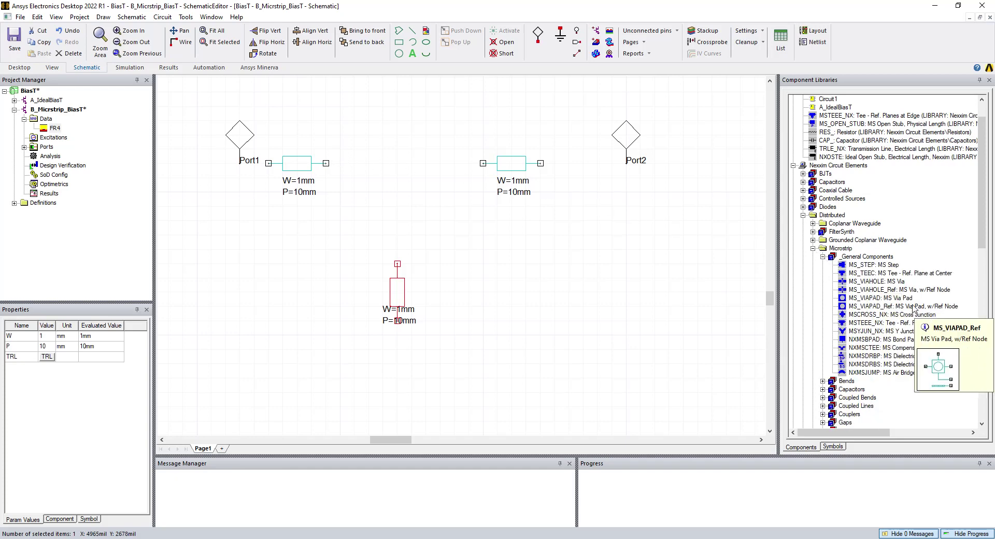
# In the B_Micrstrip_BiasT schematic, place an MSTEEE_NX tee right after the left line
pyautogui.doubleClick(62, 101)
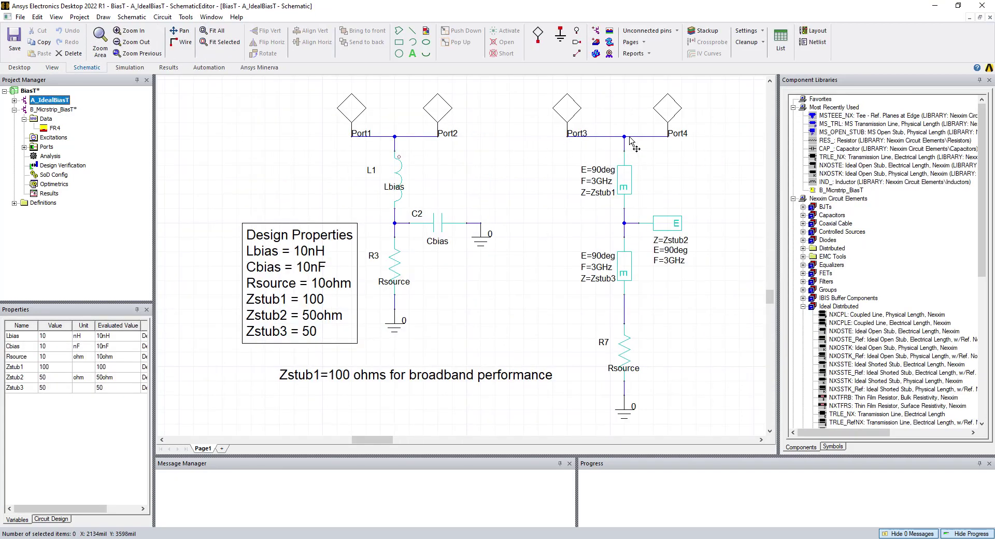
pyautogui.doubleClick(58, 110)
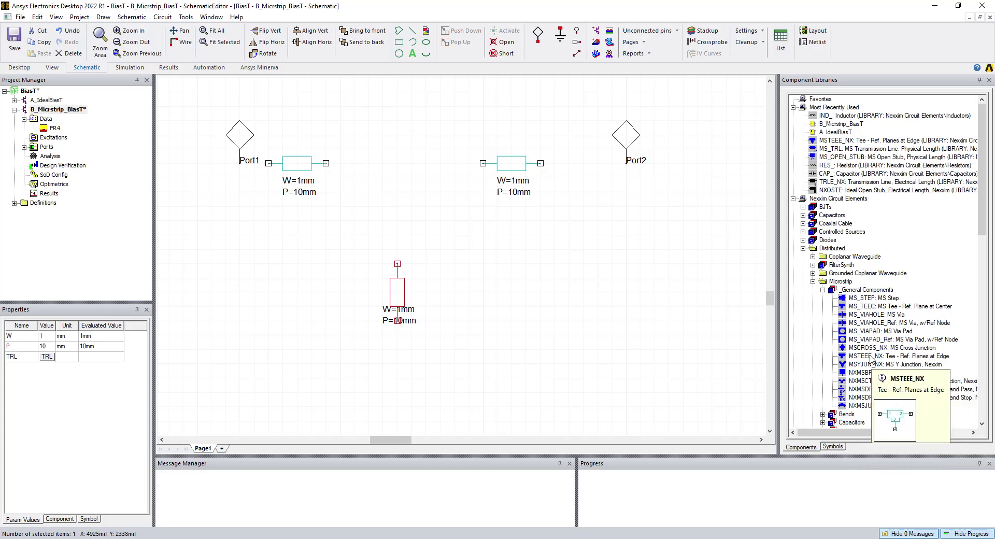
pyautogui.click(871, 357)
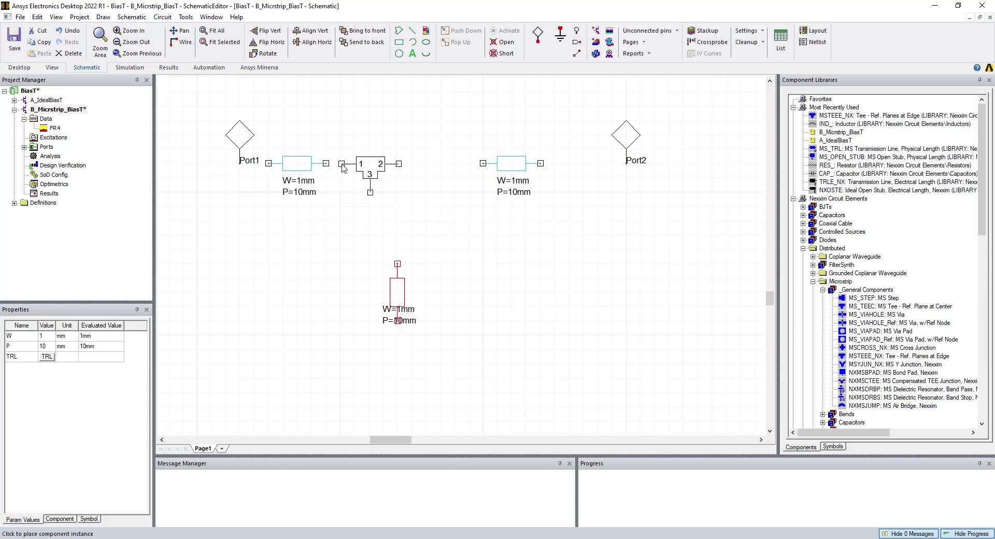
pyautogui.click(342, 164)
pyautogui.press('Escape')
# Move the right line, Port2 and the vertical line onto the tee's ports
pyautogui.moveTo(510, 167); pyautogui.dragTo(436, 169)
pyautogui.moveTo(627, 141); pyautogui.dragTo(484, 143)
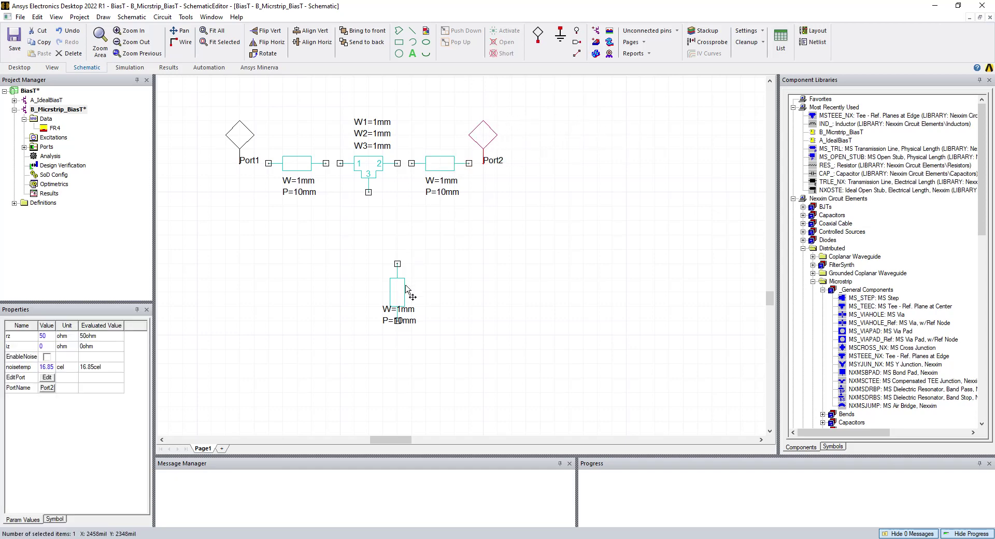
pyautogui.moveTo(406, 296); pyautogui.dragTo(381, 241)
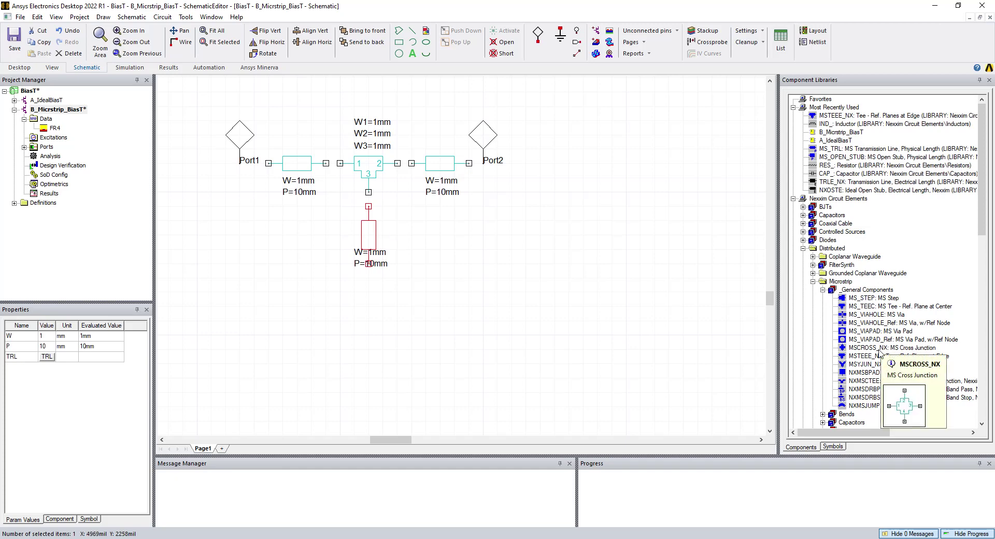
# Place a second MSTEEE_NX tee, rotated to face up, under the vertical line
pyautogui.click(867, 357)
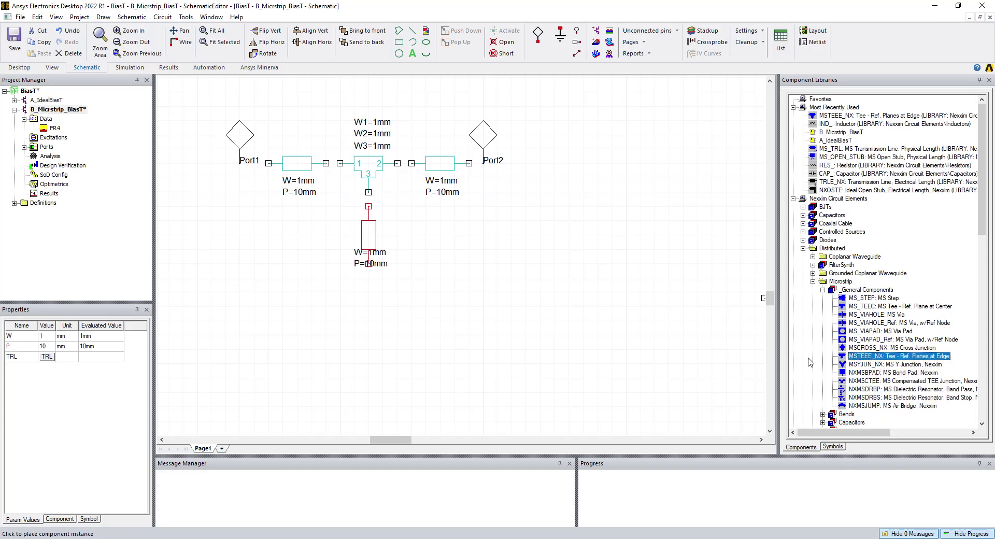
pyautogui.hotkey('ctrl', 'r')
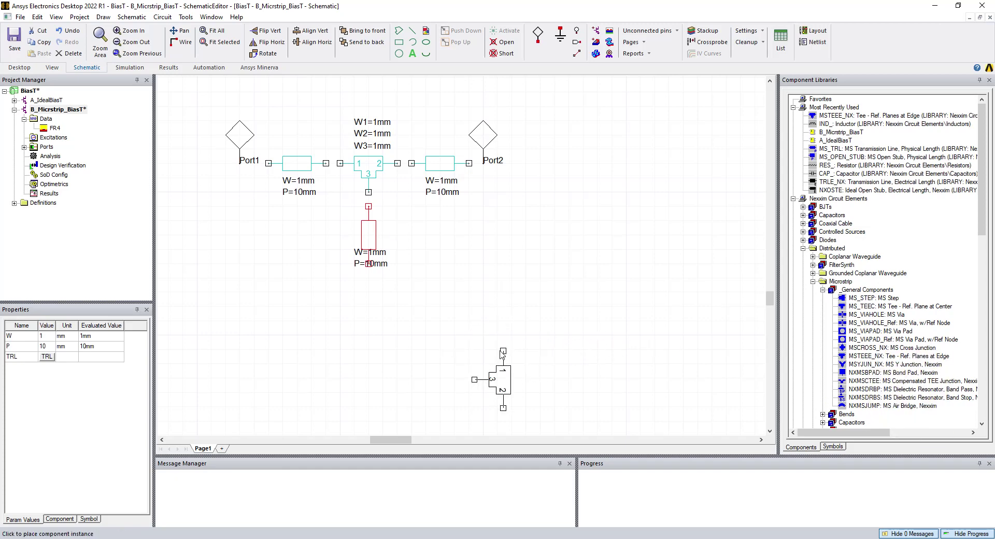
pyautogui.hotkey('ctrl', 'r')
pyautogui.hotkey('ctrl', 'r')
pyautogui.click(371, 280)
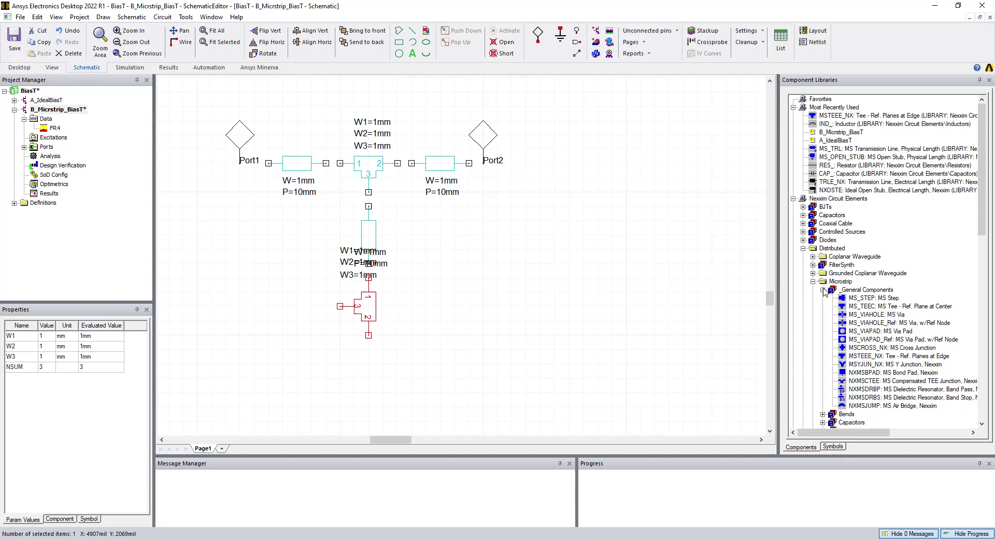
# Add two MS_OPEN_STUB open stubs on the lower tee's left and bottom pins
pyautogui.click(823, 290)
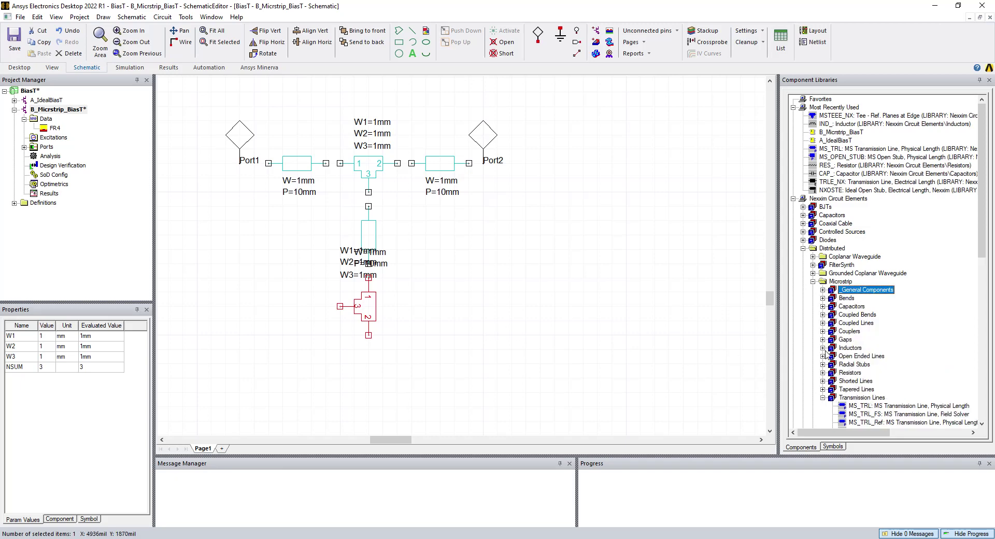
pyautogui.scroll(-2, 854, 365)
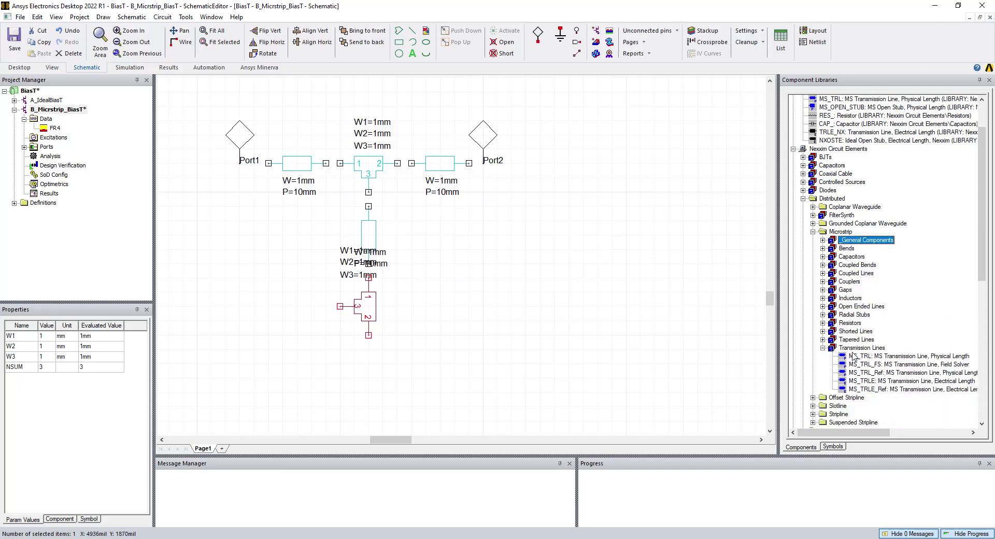
pyautogui.click(822, 347)
pyautogui.click(822, 307)
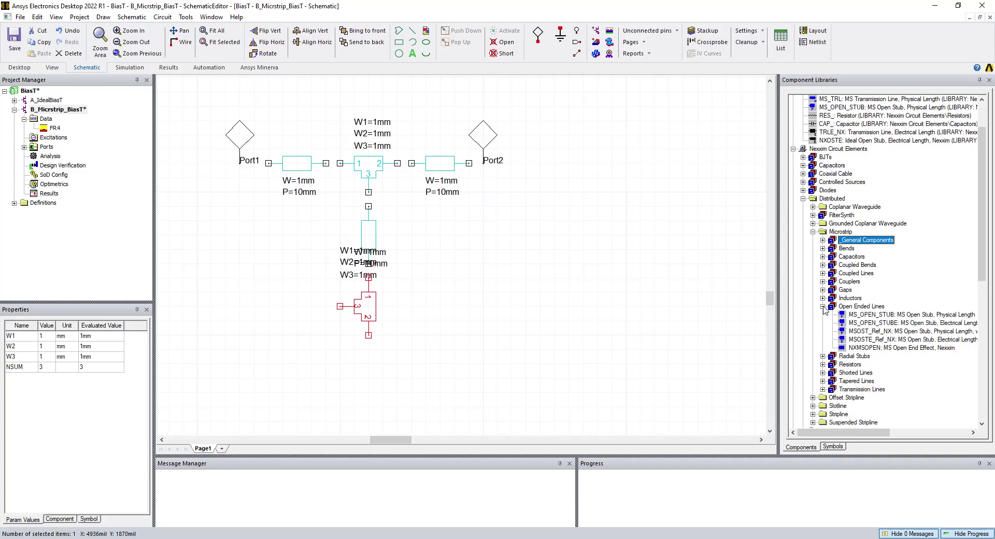
pyautogui.moveTo(884, 315); pyautogui.dragTo(327, 308)
pyautogui.click(327, 308)
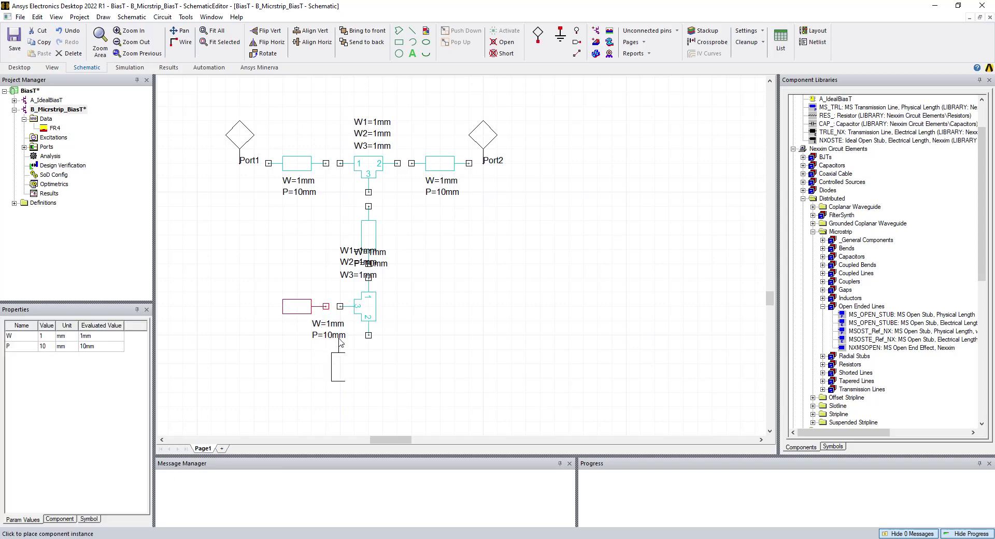
pyautogui.scroll(-1, 334, 342)
pyautogui.click(368, 353)
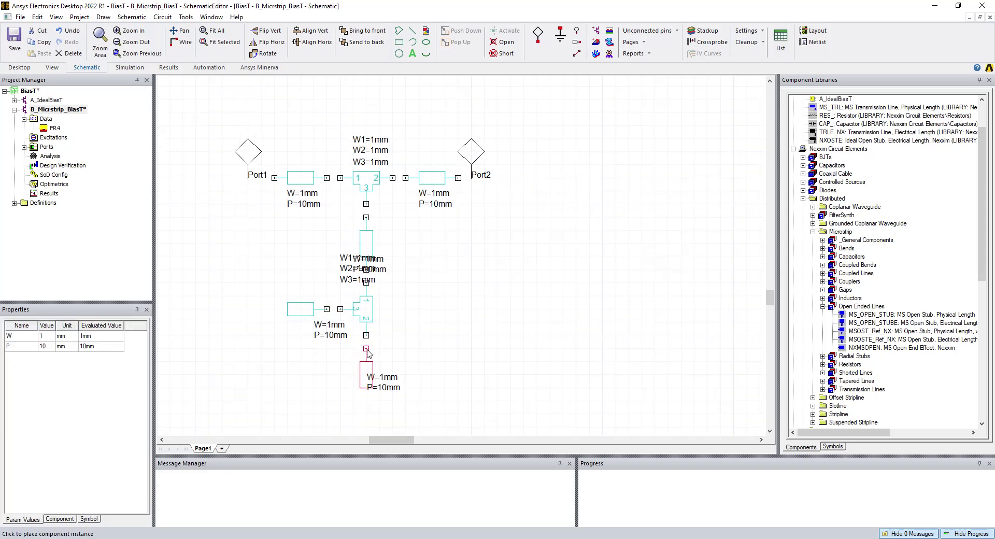
pyautogui.press('Escape')
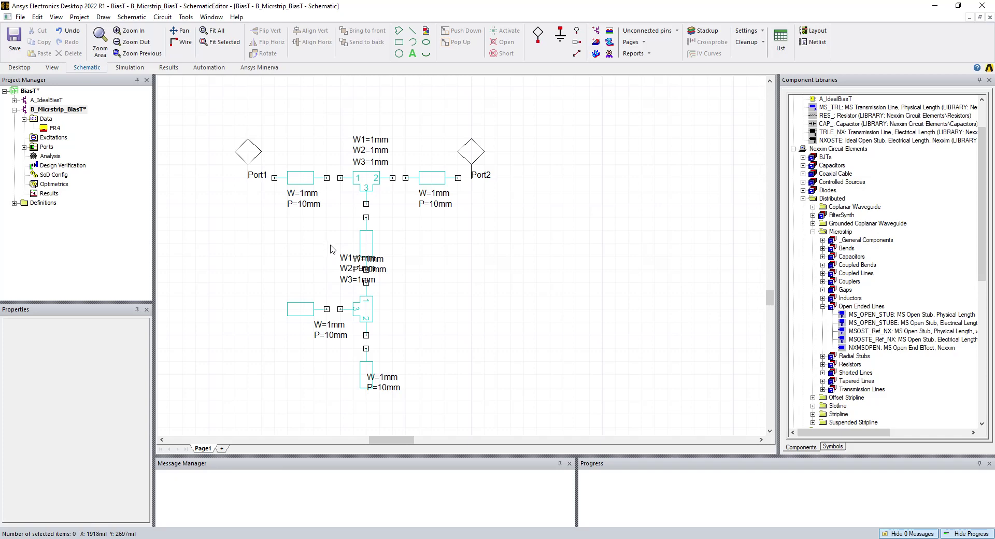
# Move the lower tee's W1/W2/W3 label and the vertical line's W/P label clear of the parts
pyautogui.click(356, 280)
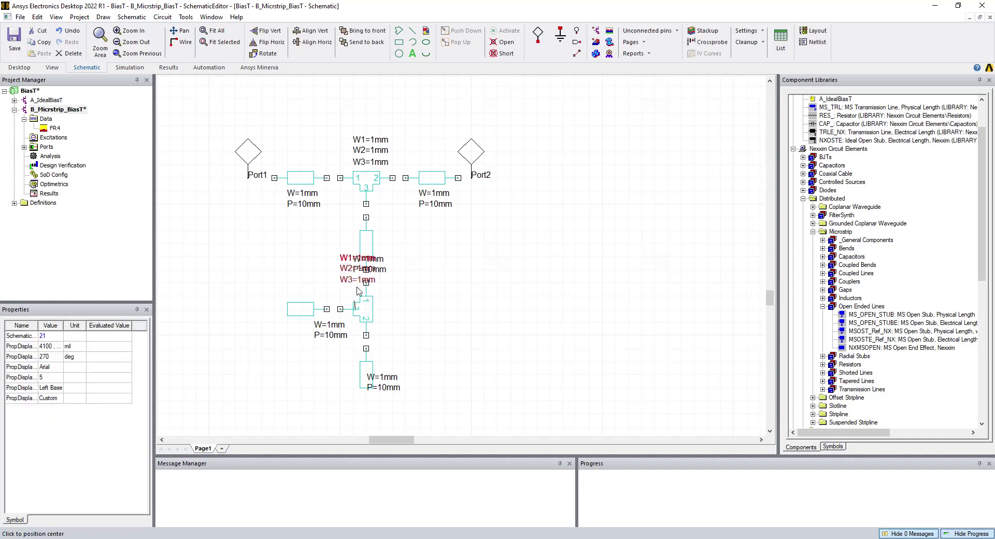
pyautogui.moveTo(358, 290); pyautogui.dragTo(397, 330)
pyautogui.moveTo(390, 276)
pyautogui.mouseDown()
pyautogui.moveTo(378, 258)
pyautogui.moveTo(415, 237)
pyautogui.moveTo(404, 236)
pyautogui.mouseUp()
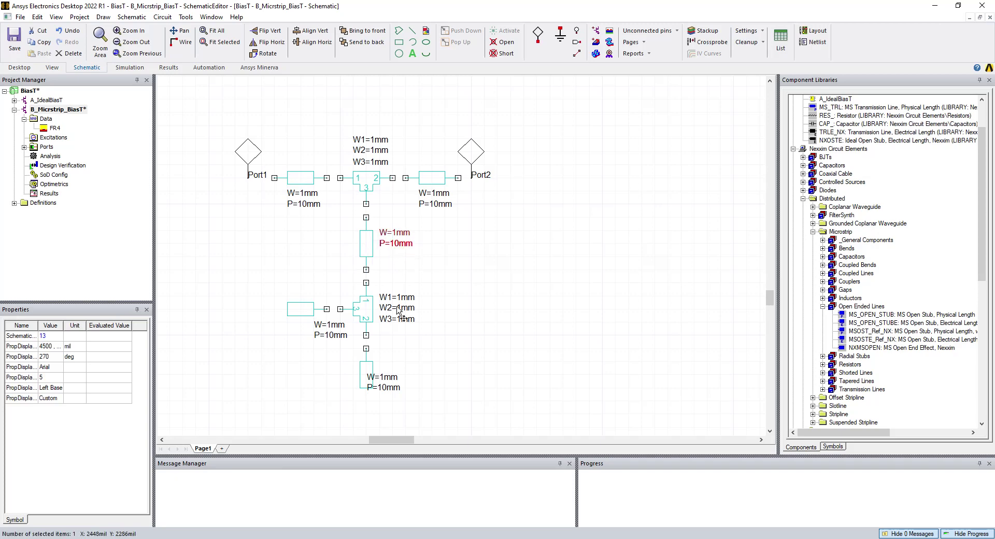
pyautogui.moveTo(382, 364); pyautogui.dragTo(417, 405)
pyautogui.moveTo(390, 381); pyautogui.dragTo(404, 366)
pyautogui.click(378, 356)
# Wire the lower tee to both open stubs and the vertical line, and the vertical line to the upper tee
pyautogui.press('w')
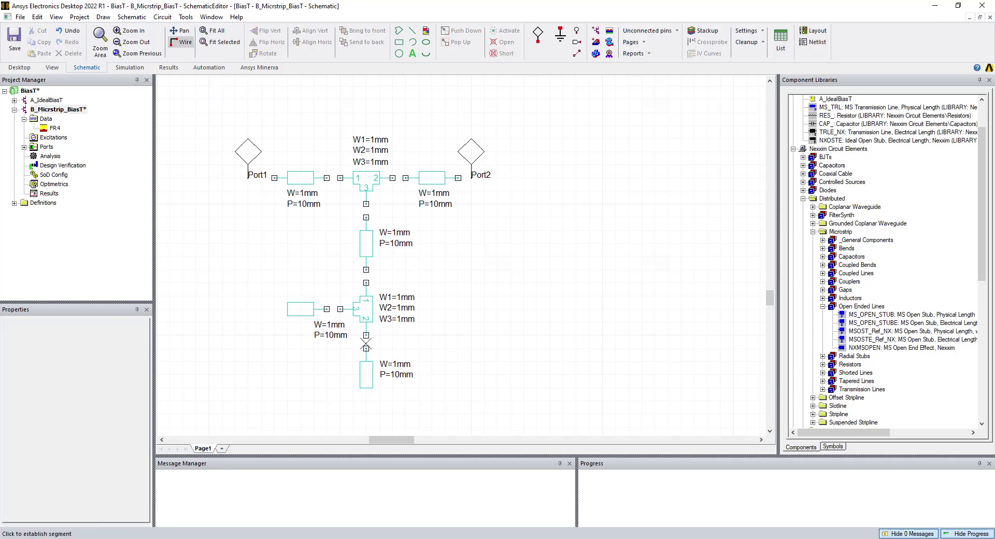
pyautogui.click(366, 335)
pyautogui.click(366, 349)
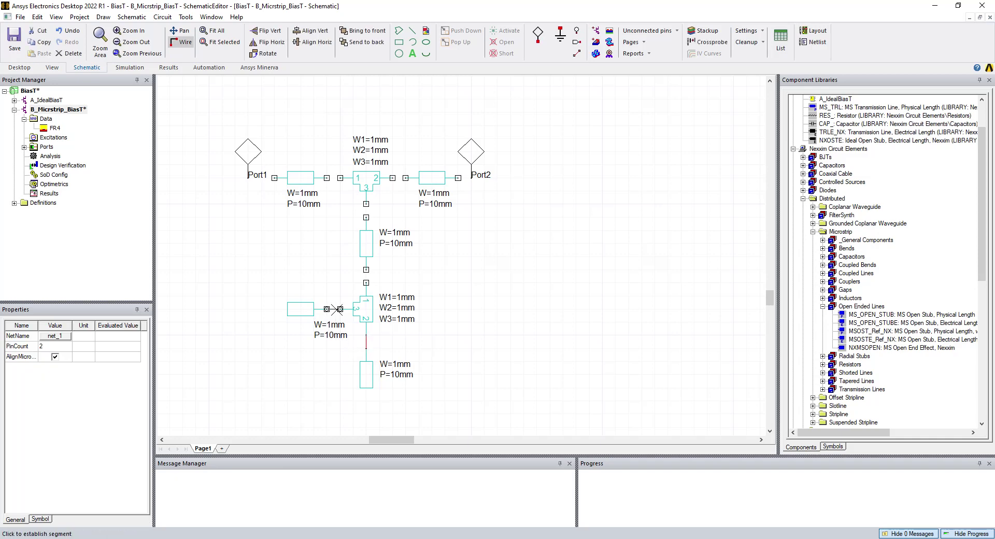
pyautogui.click(340, 309)
pyautogui.press('w')
pyautogui.click(366, 283)
pyautogui.click(366, 270)
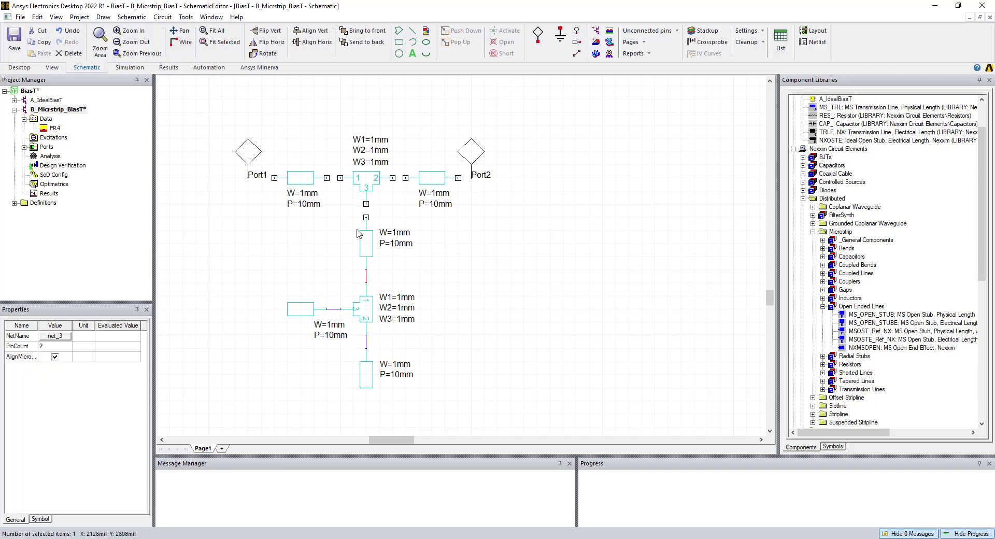
pyautogui.press('w')
pyautogui.click(366, 217)
pyautogui.click(365, 204)
# Wire Port1, both horizontal lines, the upper tee and Port2 into one row, then fit the view
pyautogui.press('w')
pyautogui.click(275, 178)
pyautogui.click(248, 178)
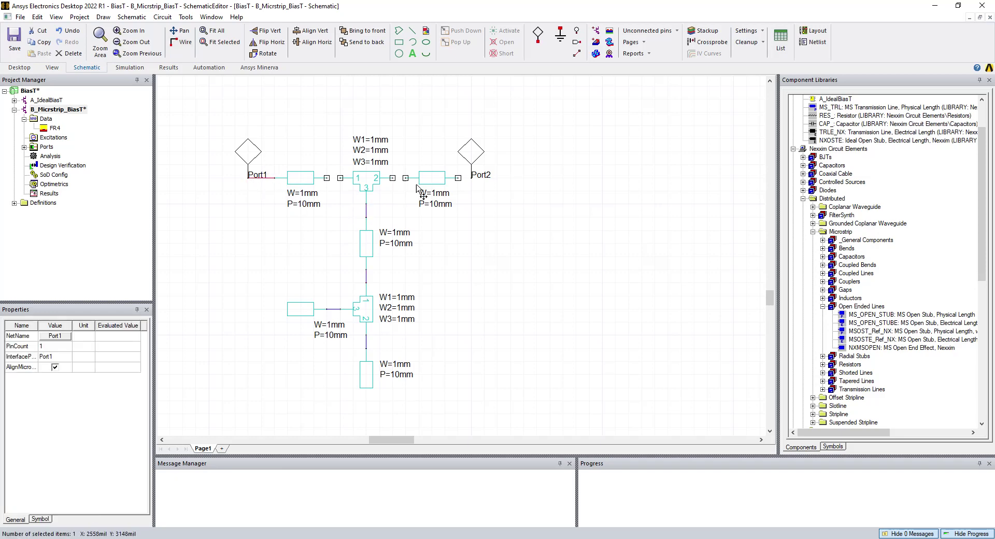
pyautogui.press('w')
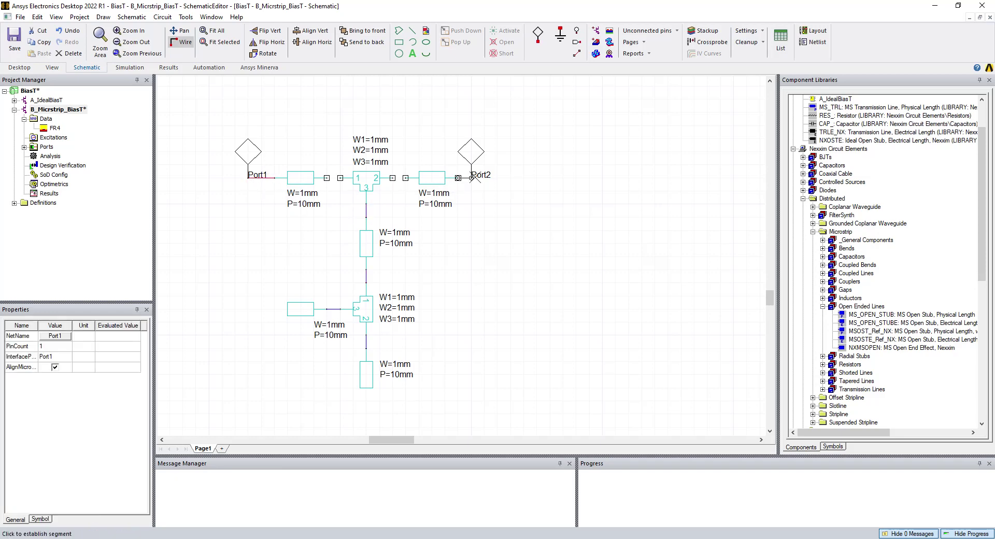
pyautogui.click(471, 178)
pyautogui.press('w')
pyautogui.click(392, 178)
pyautogui.press('w')
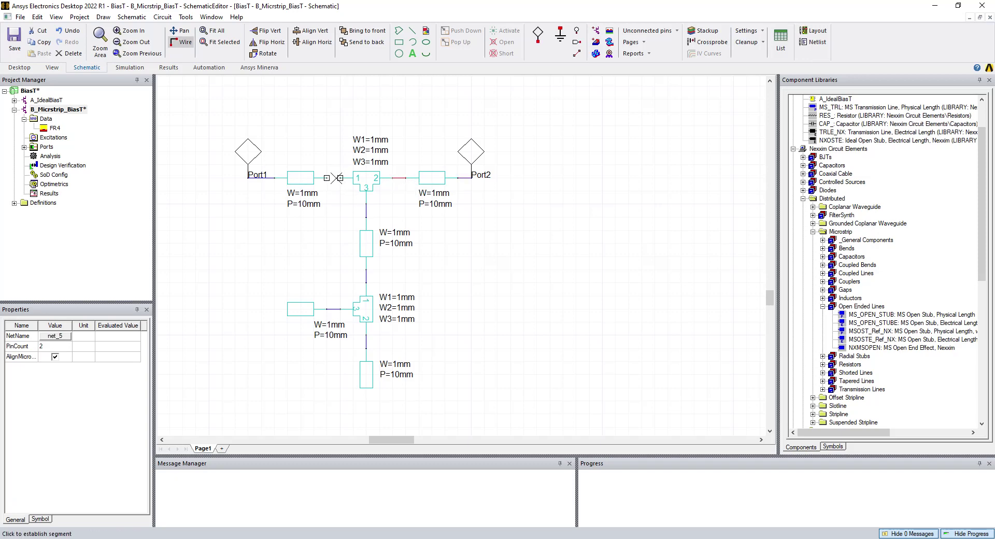
pyautogui.click(340, 177)
pyautogui.click(329, 178)
pyautogui.click(445, 237)
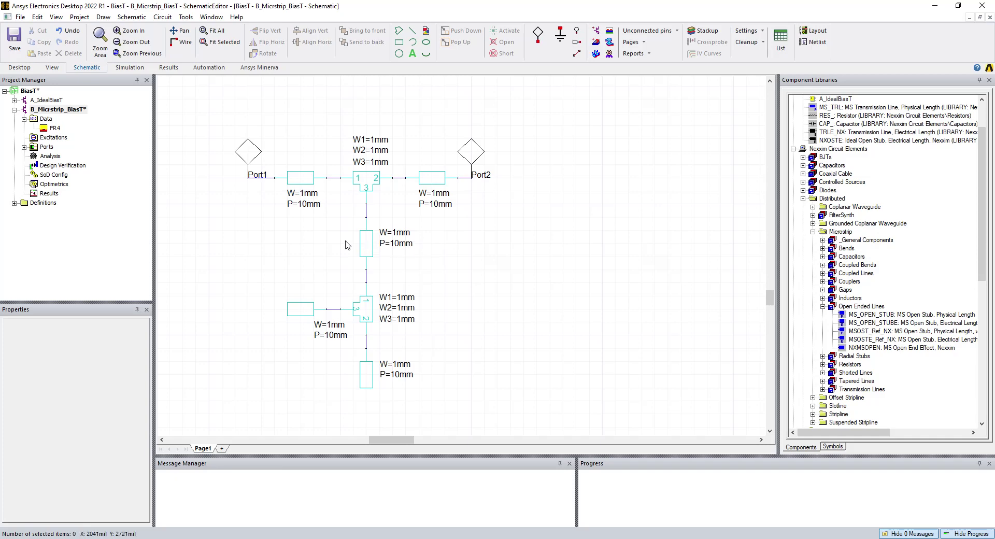
pyautogui.hotkey('ctrl', 'd')
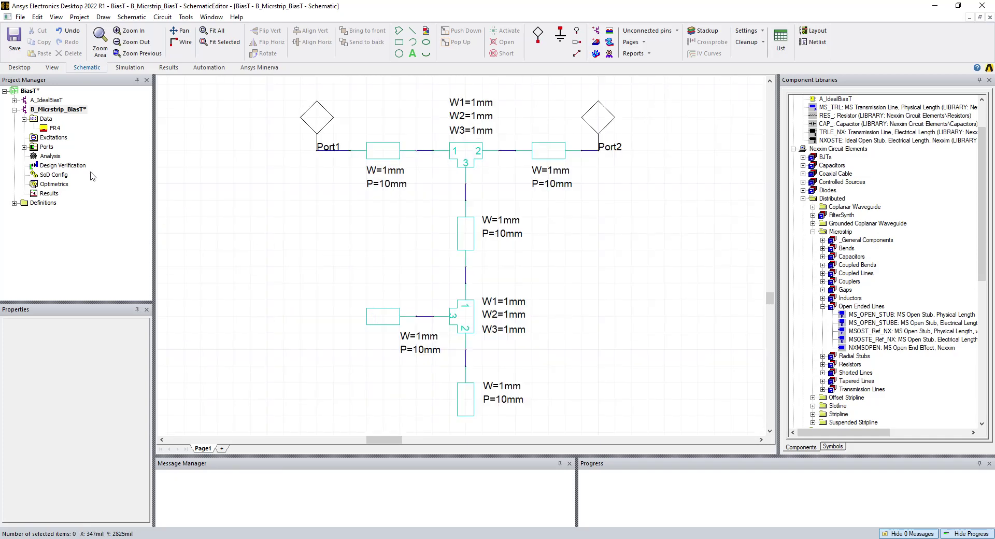
# Launch the microstrip line calculator for B_Micrstrip_BiasT on the FR4 substrate
pyautogui.rightClick(50, 109)
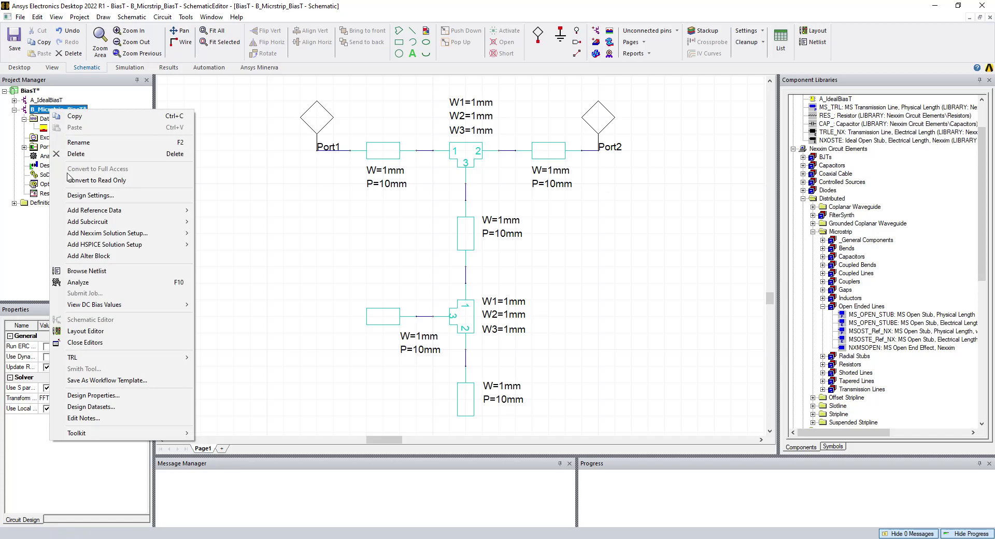
pyautogui.moveTo(140, 358)
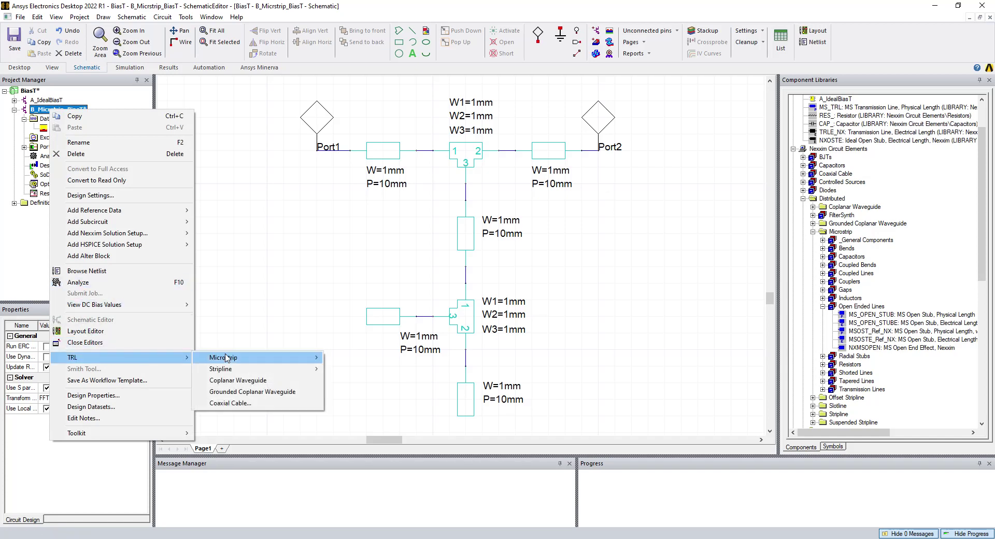
pyautogui.moveTo(226, 358)
pyautogui.click(336, 359)
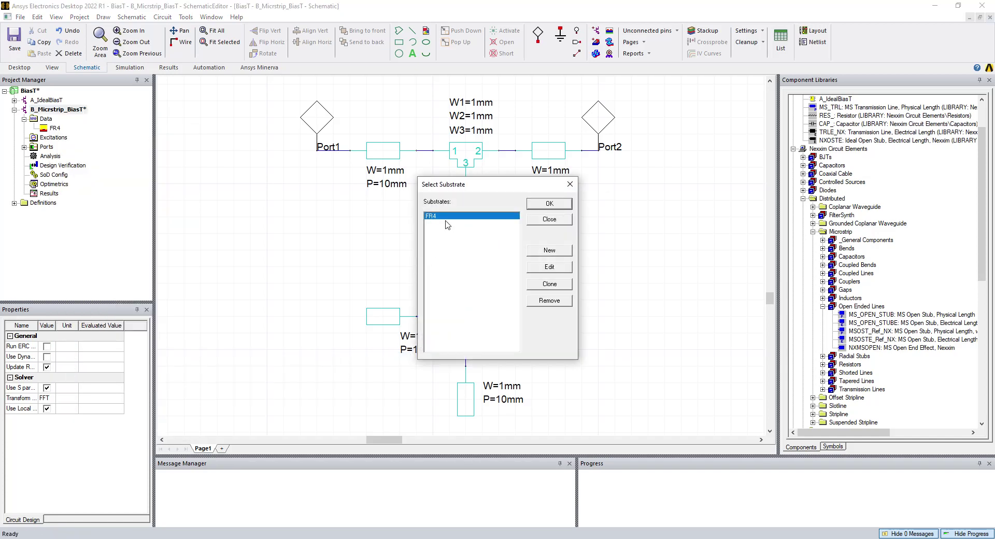
pyautogui.click(546, 205)
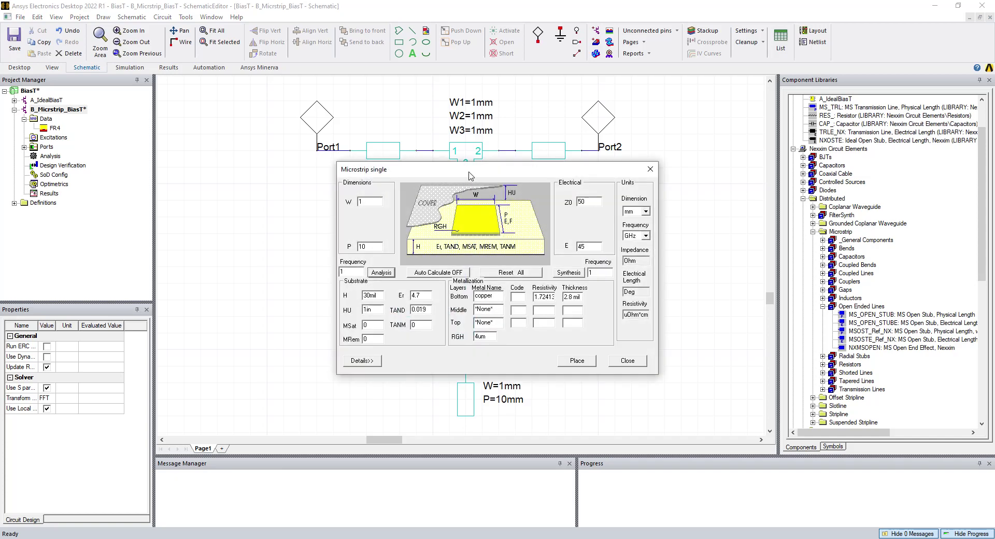
pyautogui.moveTo(469, 175); pyautogui.dragTo(369, 189)
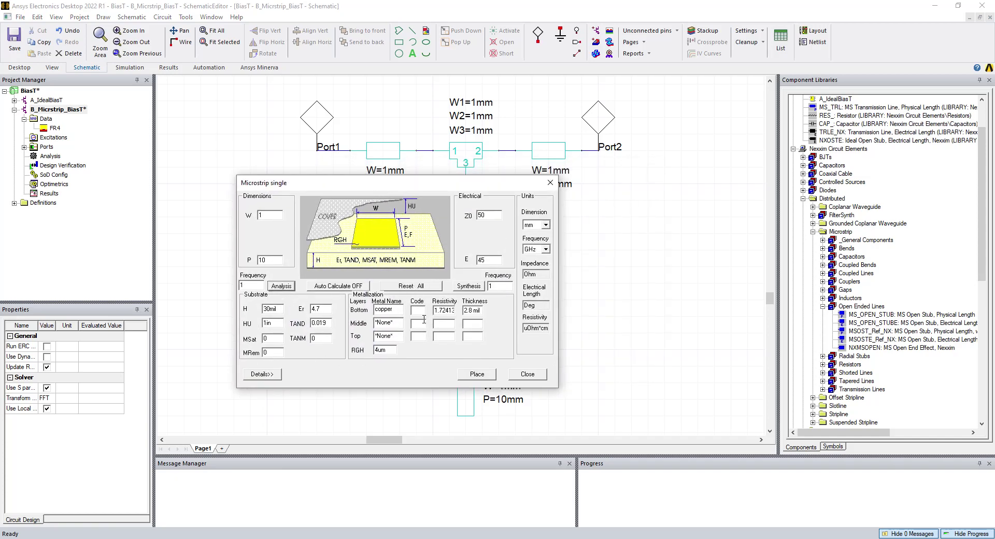
# Synthesize a 50 ohm, 90° line at 3 GHz in mil, giving 51.83 mil width
pyautogui.click(493, 217)
pyautogui.moveTo(497, 260); pyautogui.dragTo(464, 258)
pyautogui.write('90')
pyautogui.moveTo(504, 285); pyautogui.dragTo(479, 284)
pyautogui.write('3')
pyautogui.click(546, 225)
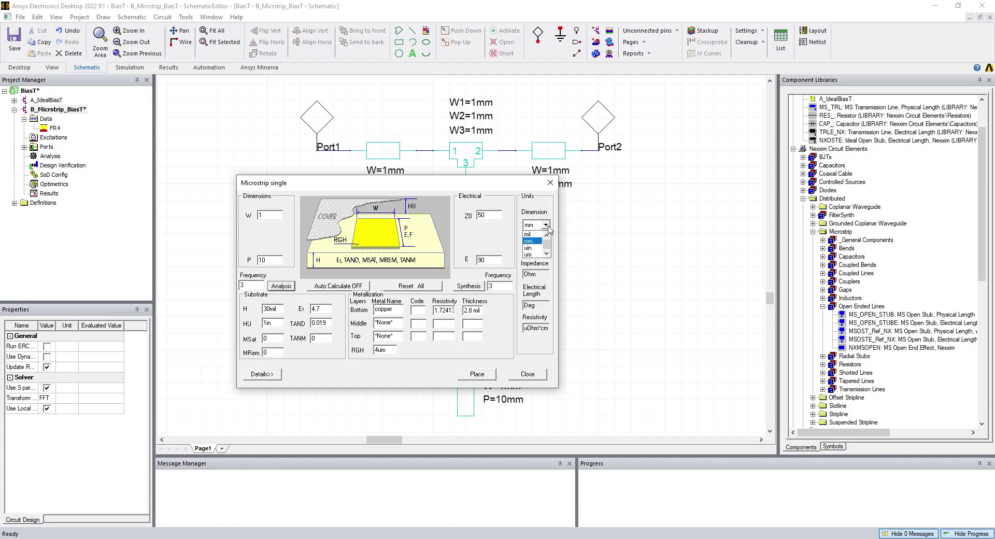
pyautogui.click(539, 234)
pyautogui.click(469, 286)
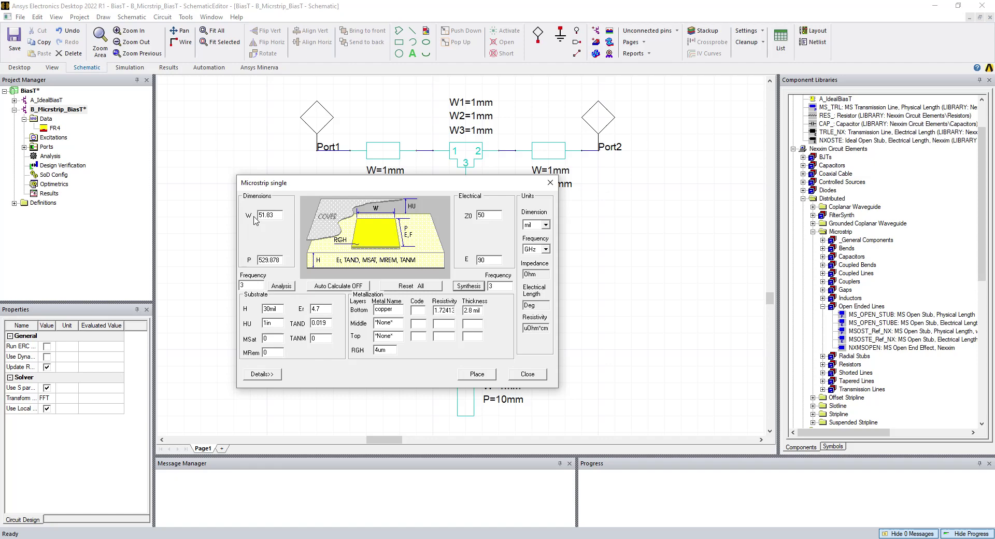
# Synthesize the 100 ohm line (9.58 mil wide, 569.559 mil long) and close the calculator
pyautogui.press('Tab')
pyautogui.write('100')
pyautogui.click(469, 286)
pyautogui.click(528, 374)
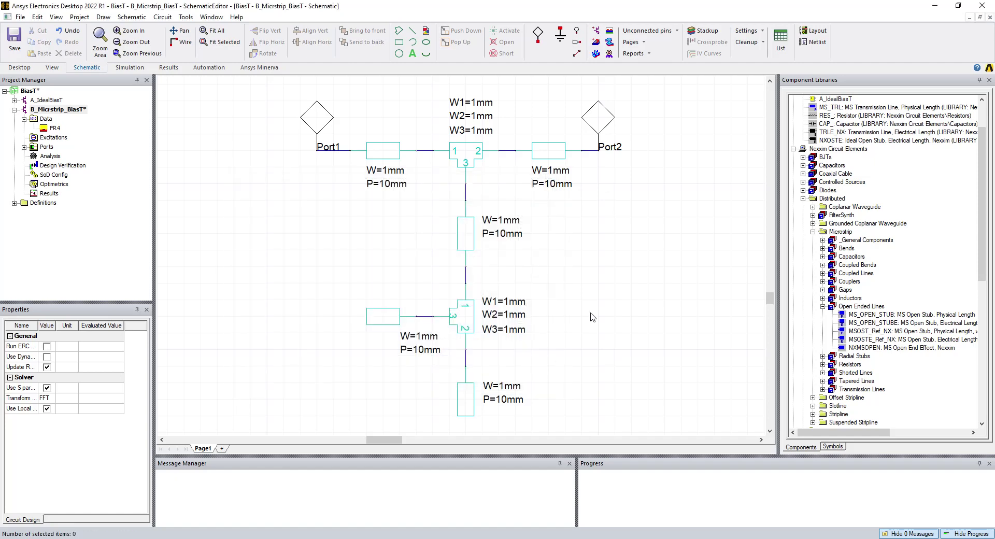
# Set the Port1-side line to W=W50 (51.8 mil) and P=Pport1 (500 mil)
pyautogui.doubleClick(386, 156)
pyautogui.click(302, 222)
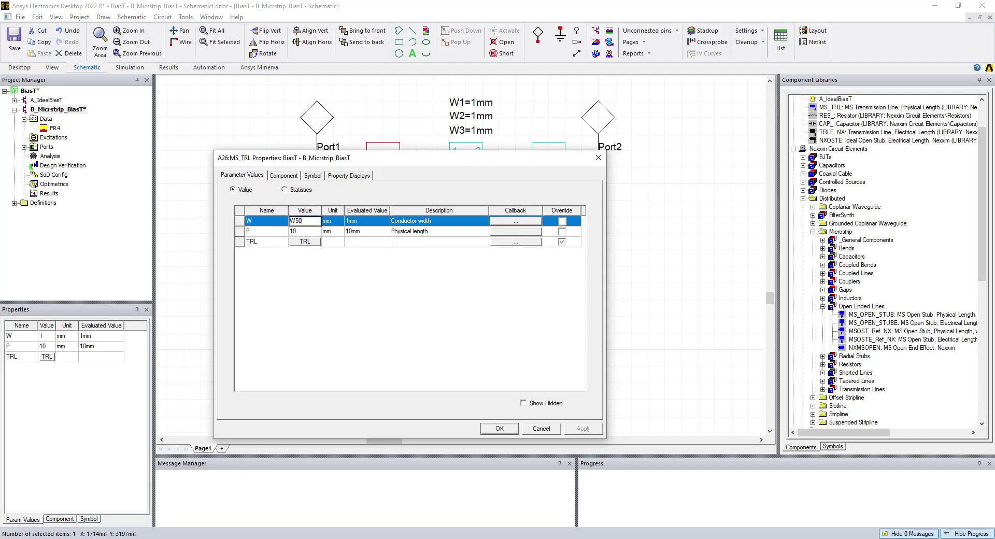
pyautogui.press('Return')
pyautogui.write('51.8mil')
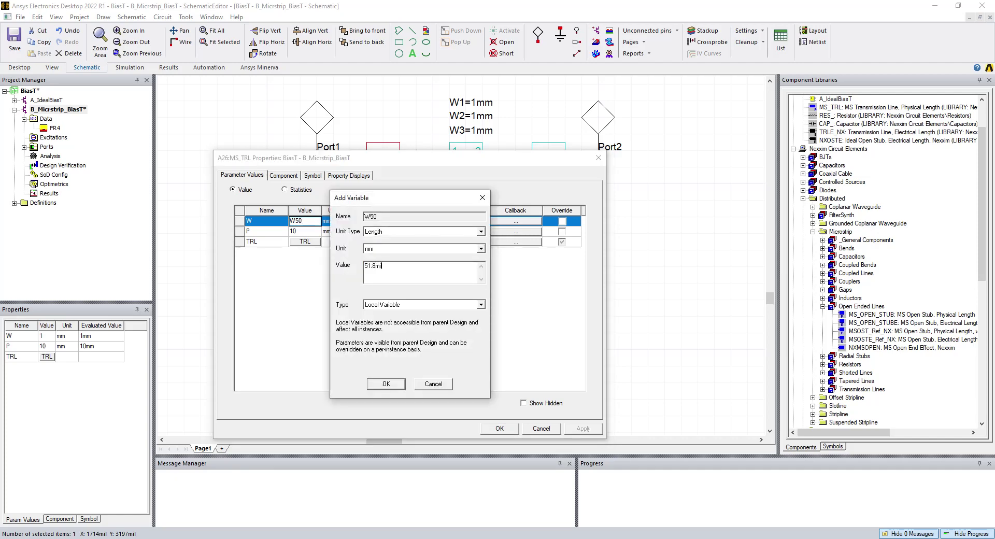
pyautogui.press('Return')
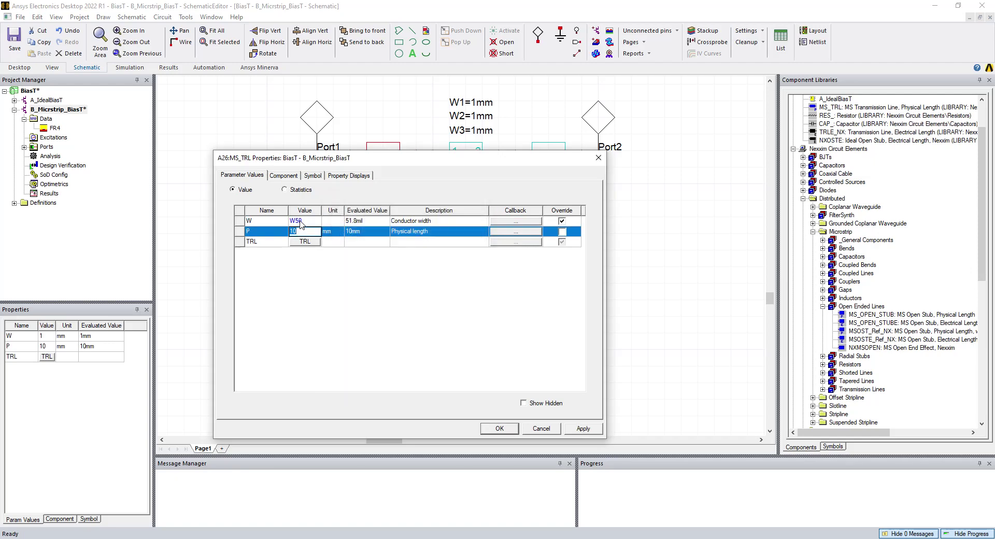
pyautogui.write('Pport')
pyautogui.press('Return')
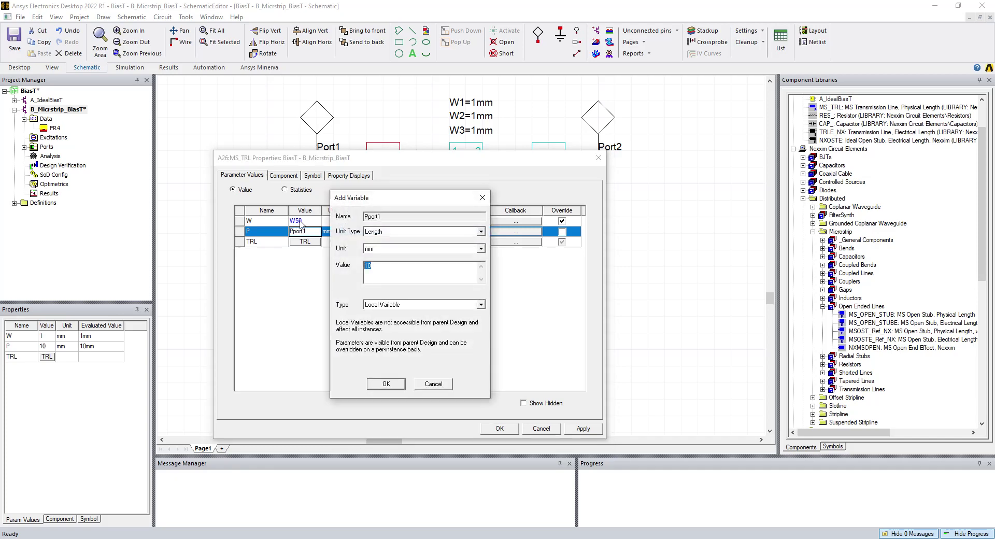
pyautogui.write('500mil')
pyautogui.press('Return')
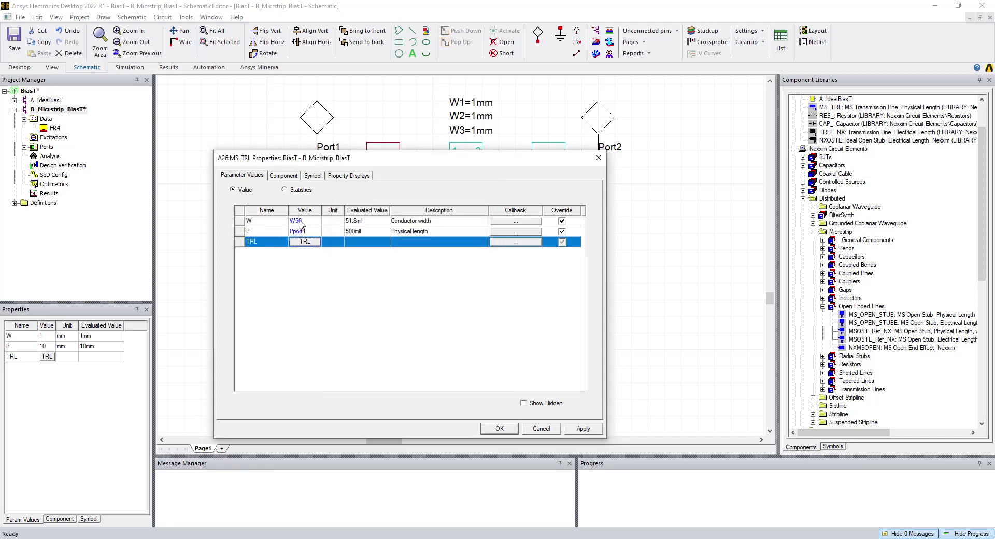
pyautogui.click(506, 433)
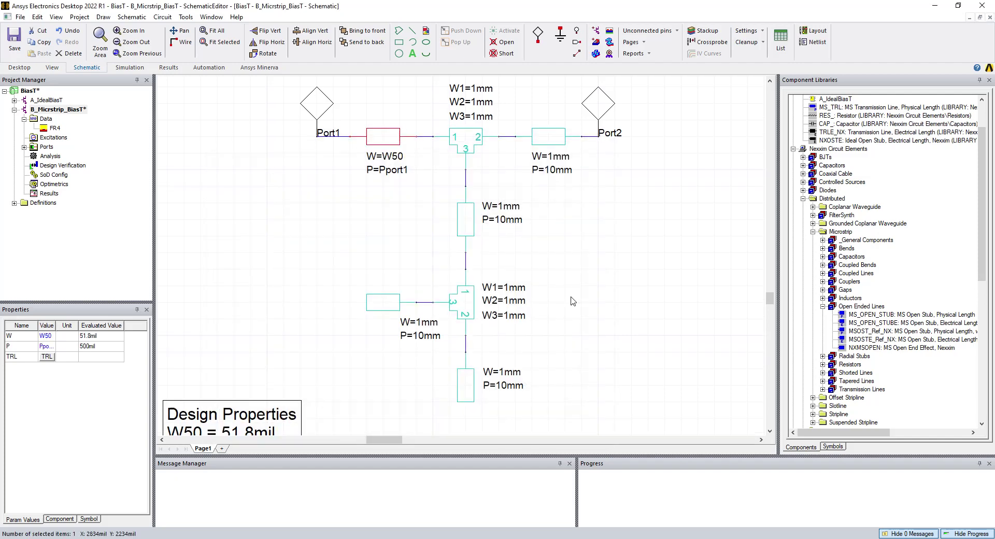
# Set the Port2-side line to W=W50 and P=Pport2 (500 mil)
pyautogui.doubleClick(549, 136)
pyautogui.click(307, 221)
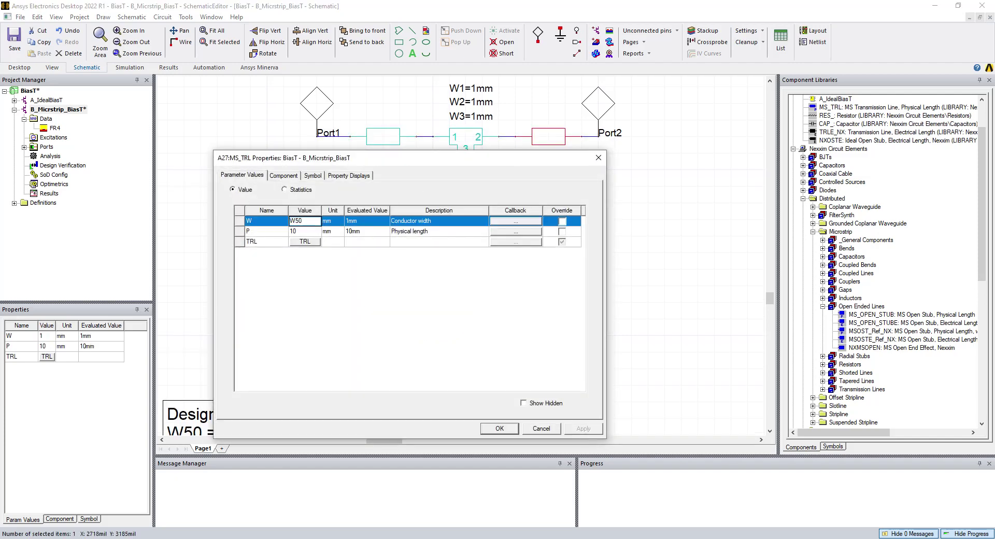
pyautogui.press('Return')
pyautogui.write('Ppor')
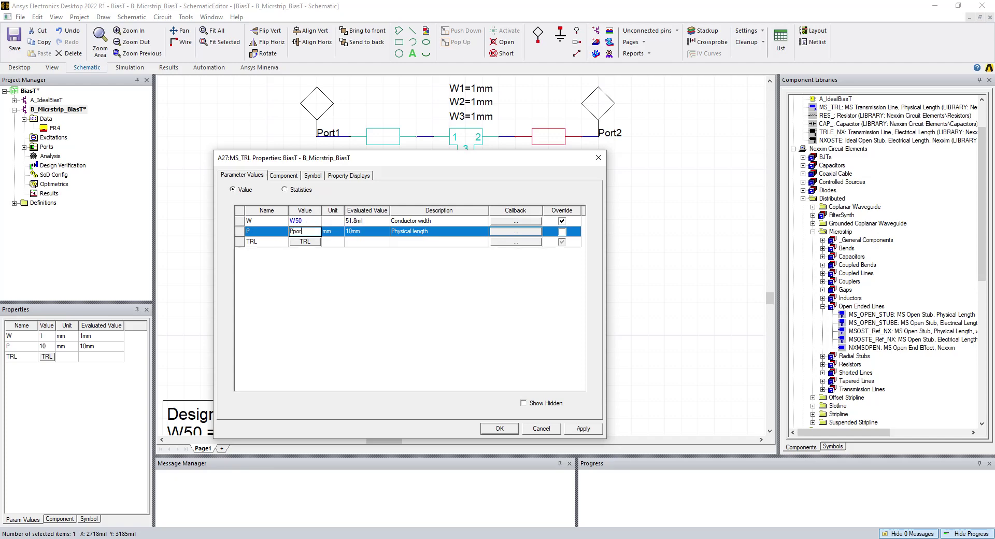
pyautogui.write('t2')
pyautogui.press('Return')
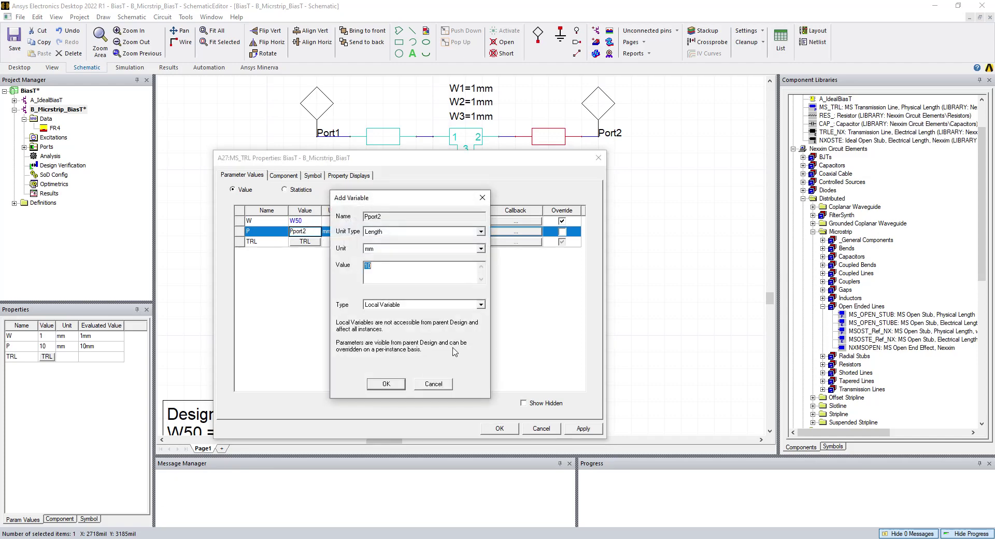
pyautogui.write('500mil')
pyautogui.press('Return')
pyautogui.click(502, 428)
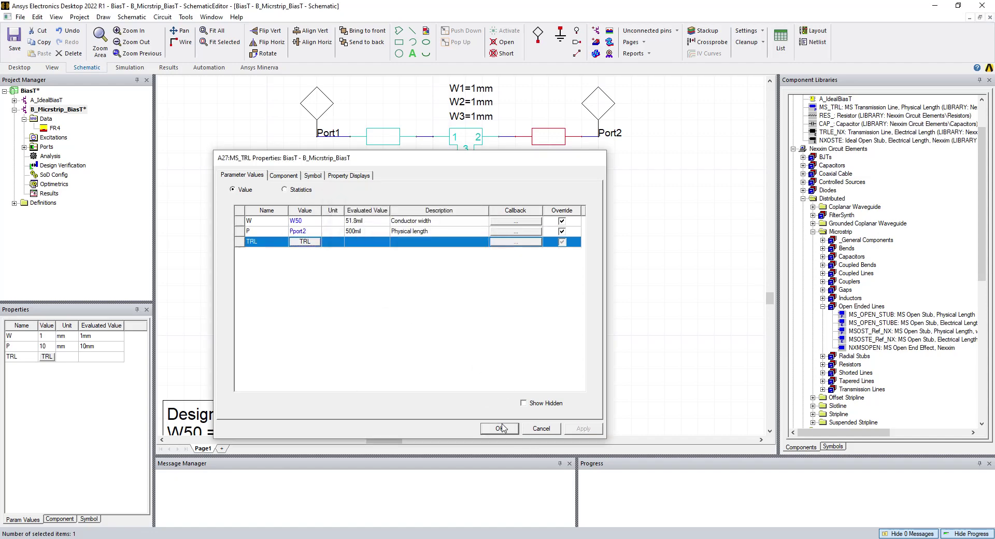
pyautogui.click(590, 325)
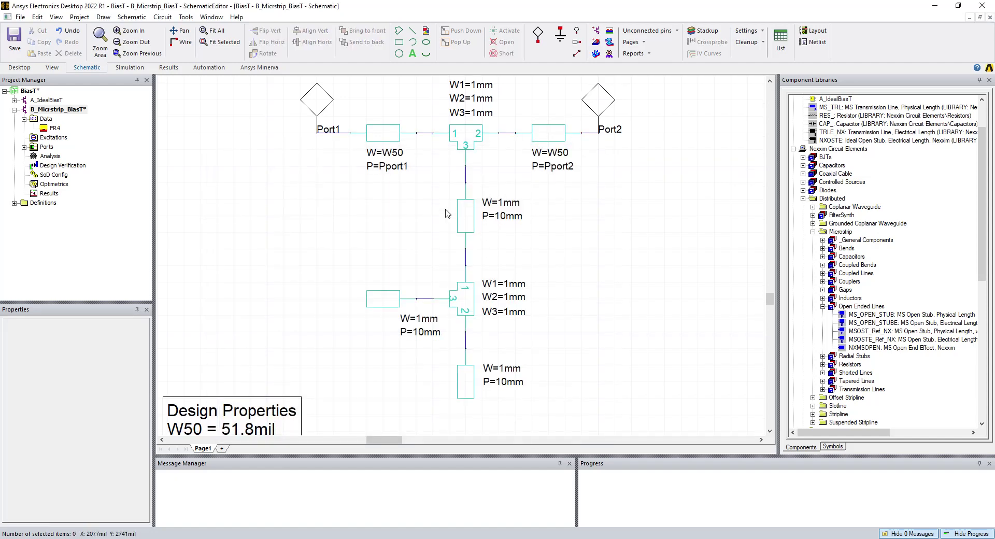
# Give the vertical stub line new variables W = Wstub1 (9.6 mil) and P = Pstub1 (570 mil)
pyautogui.doubleClick(471, 223)
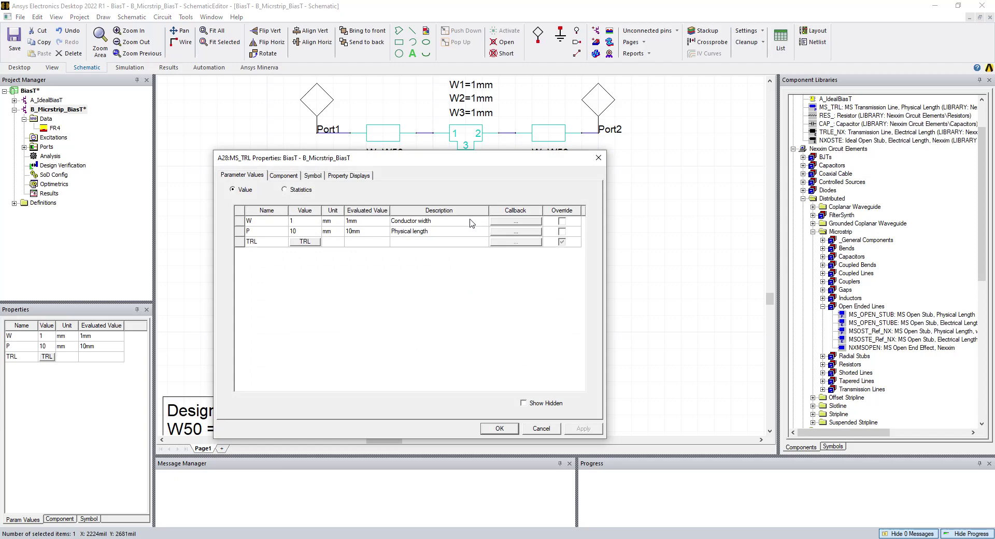
pyautogui.click(298, 221)
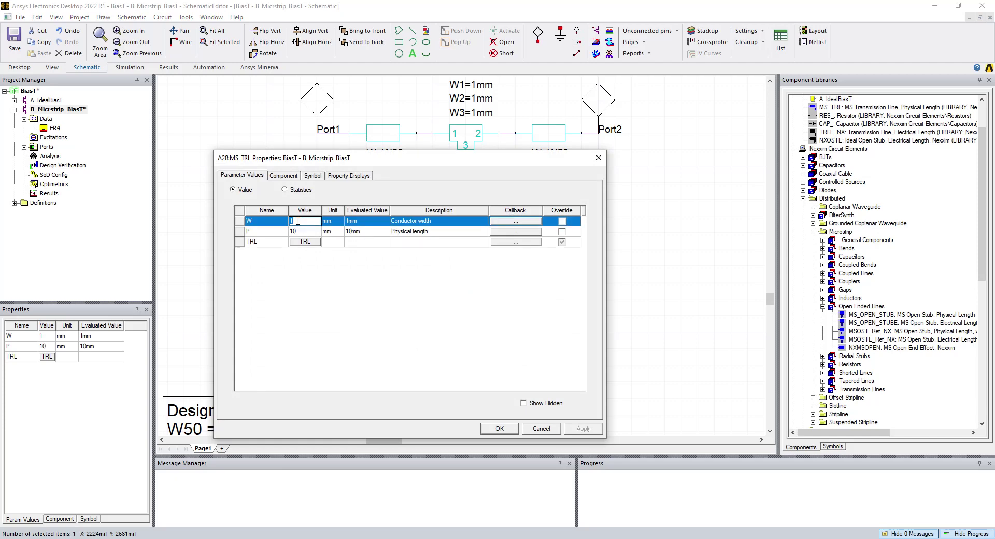
pyautogui.write('Wstub')
pyautogui.press('Return')
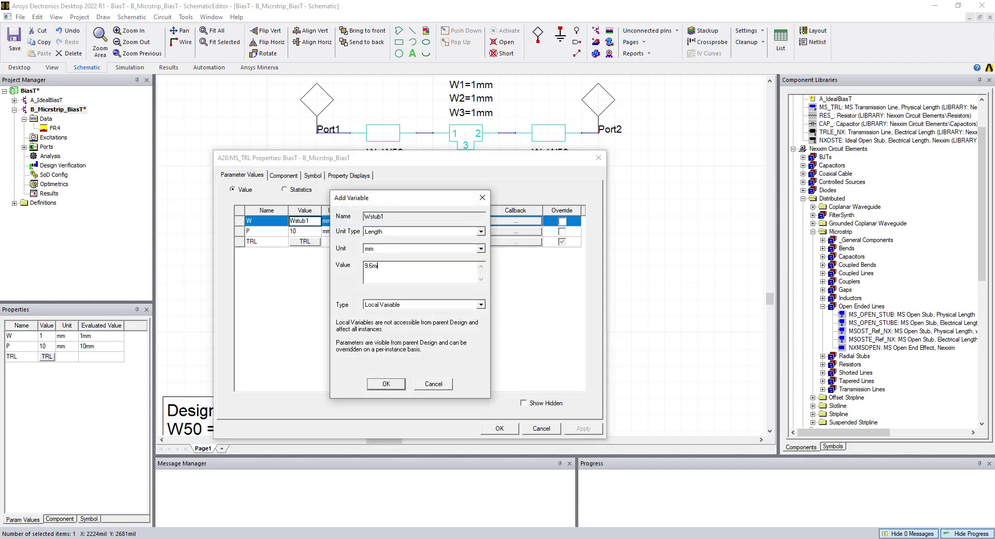
pyautogui.press('Return')
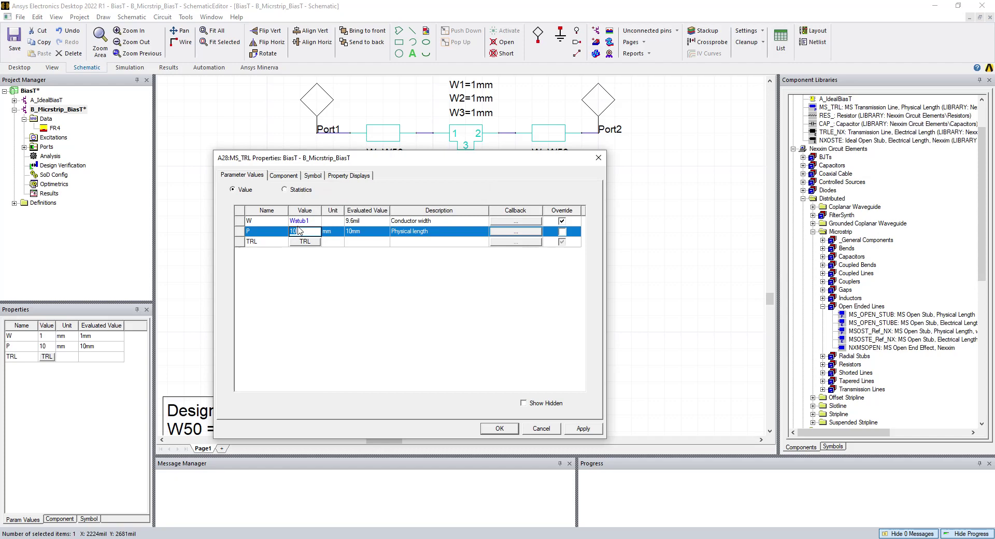
pyautogui.write('Pstub')
pyautogui.press('Return')
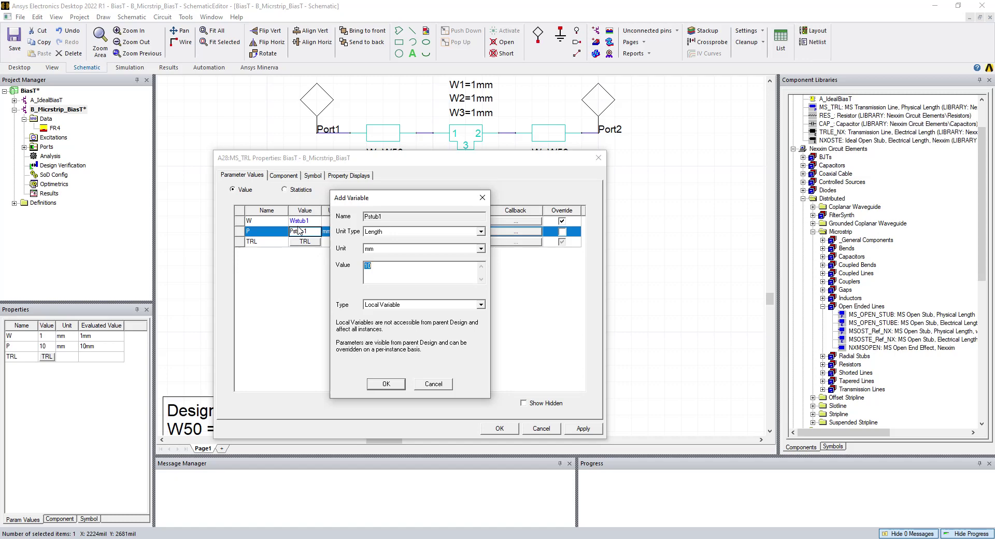
pyautogui.write('570mil')
pyautogui.press('Return')
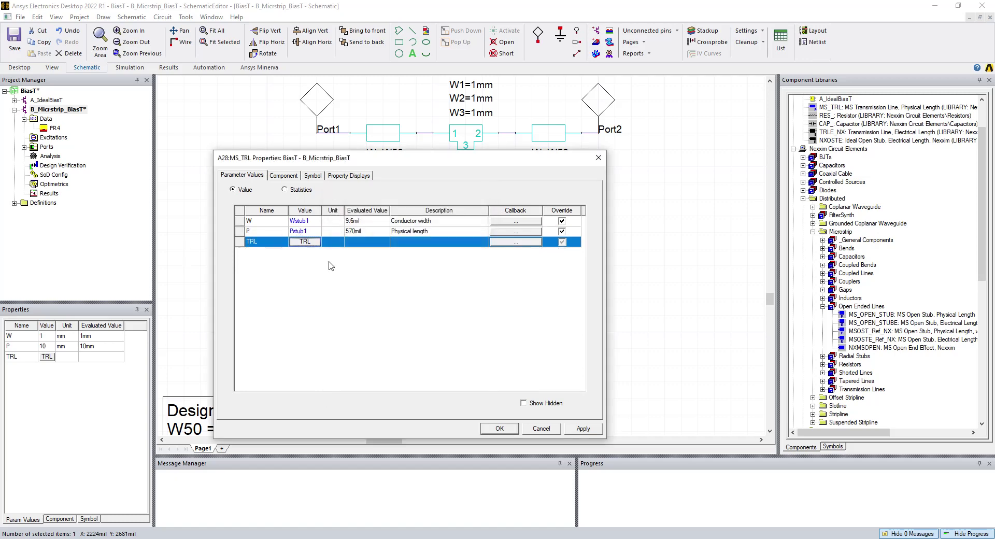
pyautogui.click(501, 430)
pyautogui.click(579, 372)
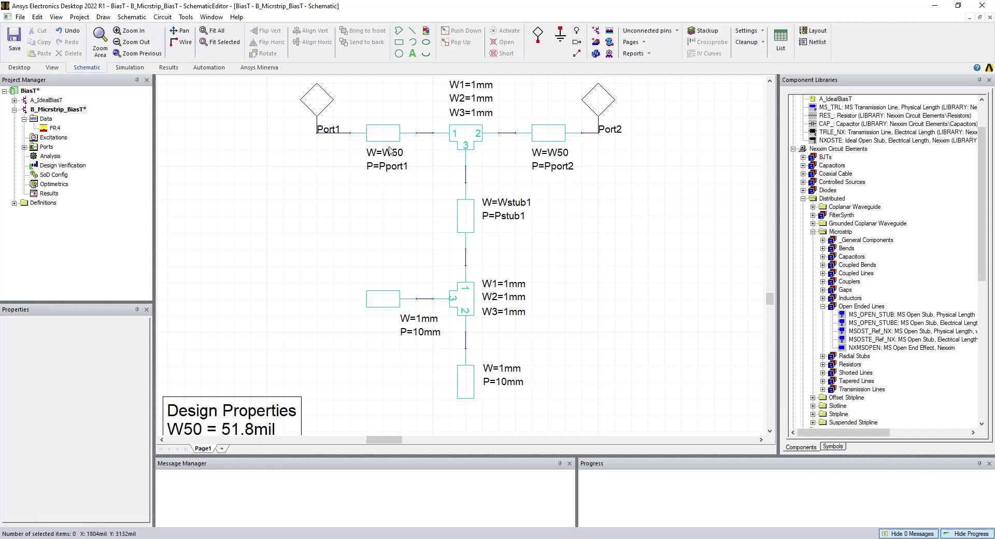
pyautogui.click(469, 134)
# Set the upper tee's W1 and W2 to W50 and W3 to Wstub1, then apply
pyautogui.doubleClick(468, 133)
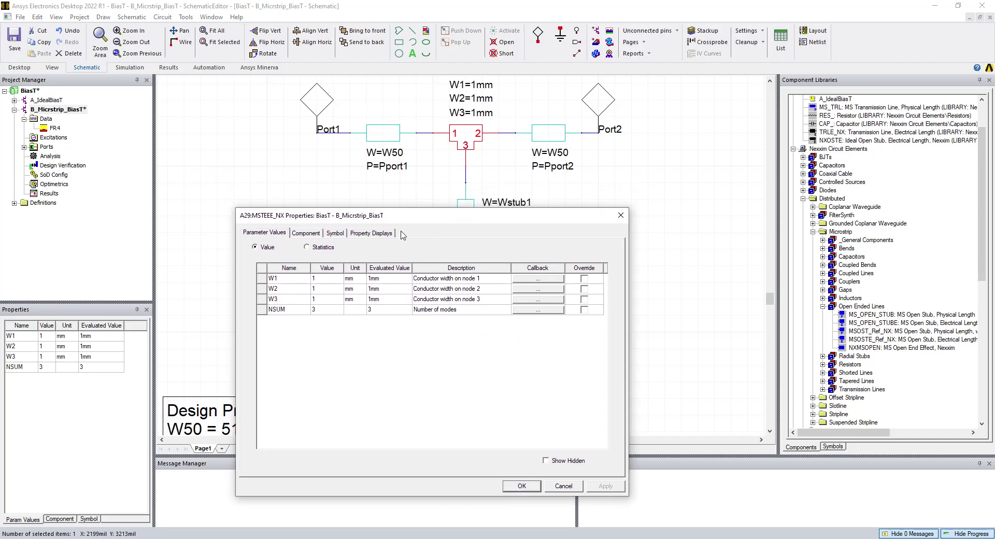
pyautogui.click(324, 280)
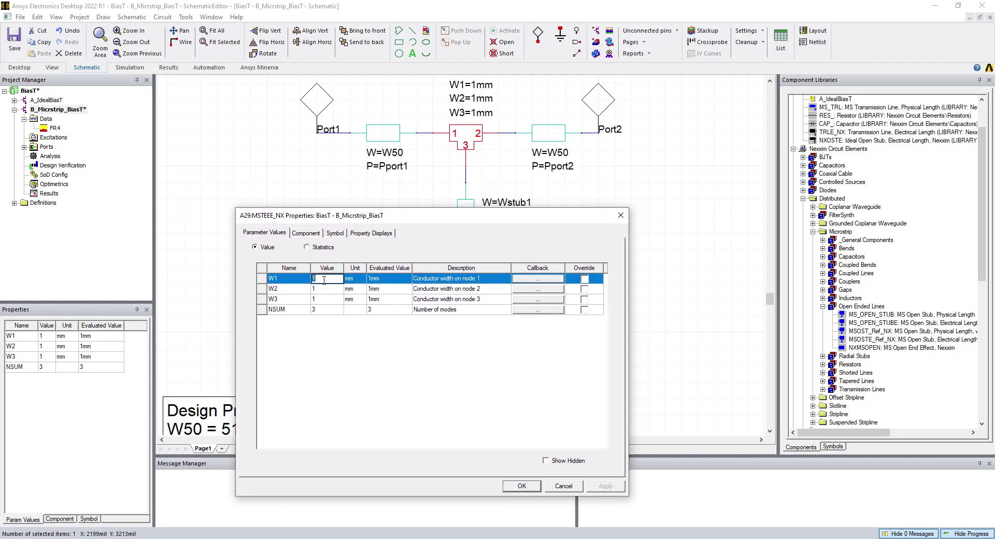
pyautogui.write('W50')
pyautogui.click(323, 288)
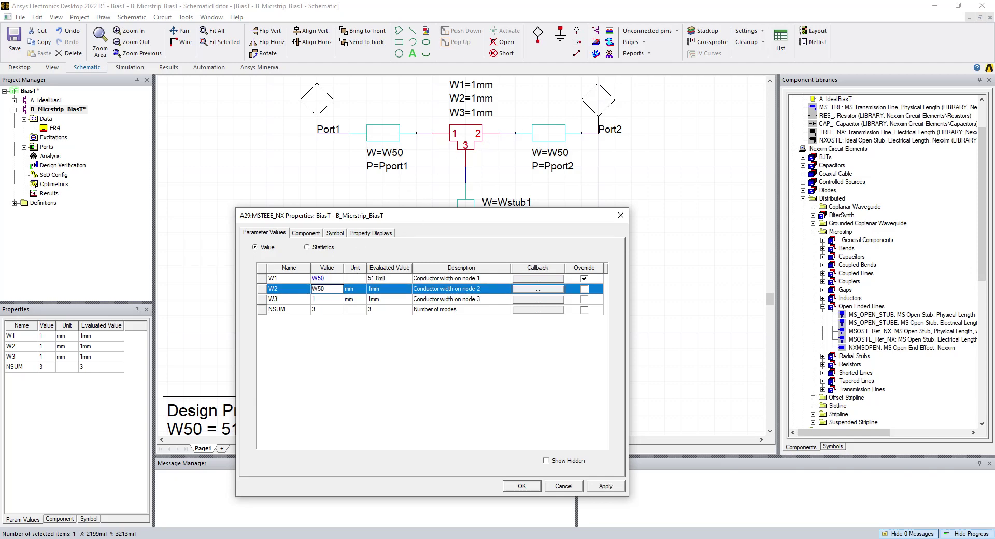
pyautogui.click(323, 298)
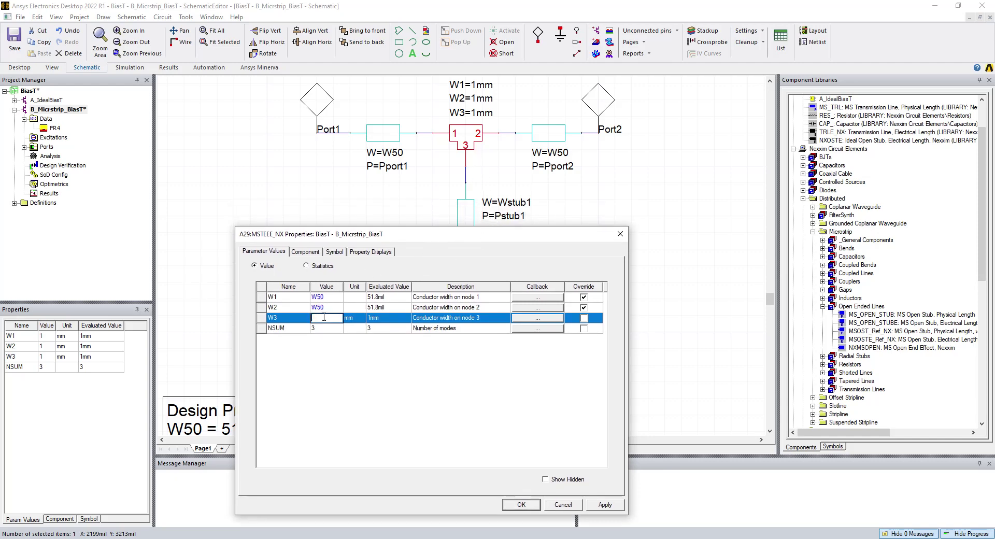
pyautogui.write('Wstub1')
pyautogui.press('Return')
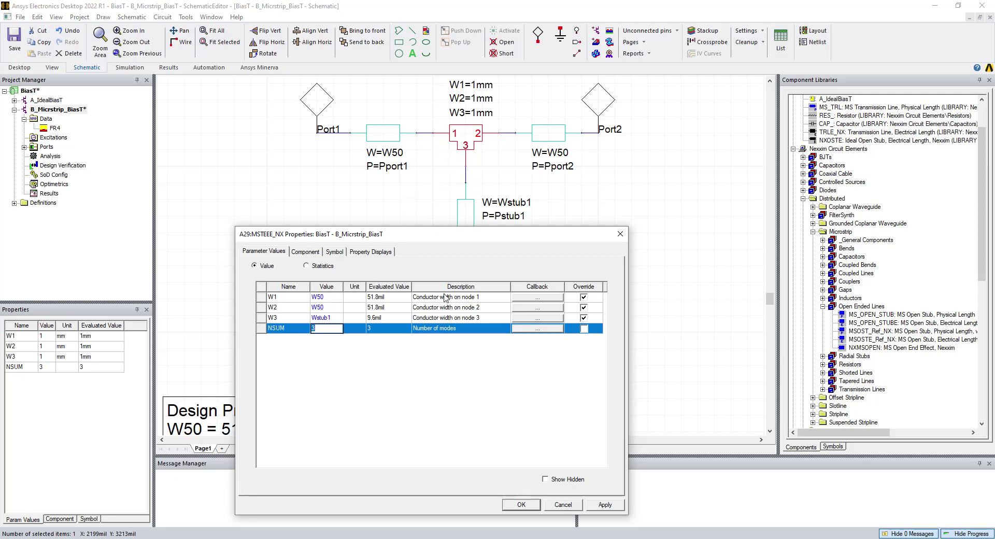
pyautogui.click(600, 505)
pyautogui.click(523, 506)
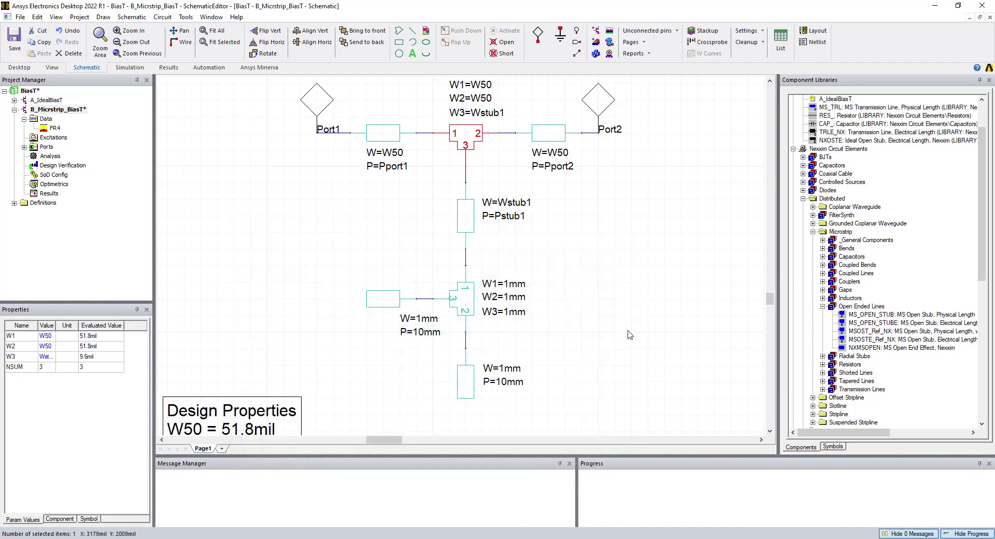
pyautogui.click(630, 335)
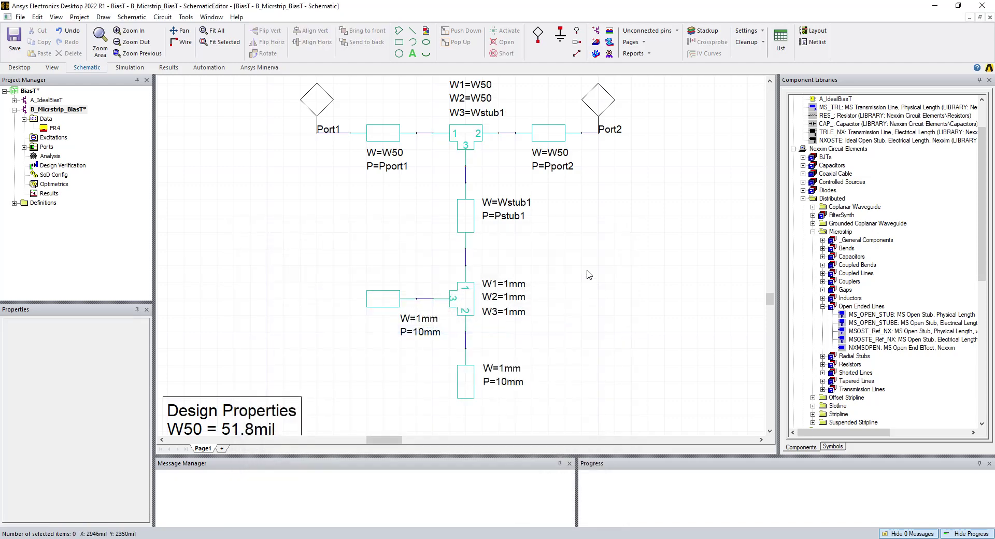
# Define Wstub2 = 51.8mil and Pstub2 = 530mil as the left open stub's width and length
pyautogui.doubleClick(387, 303)
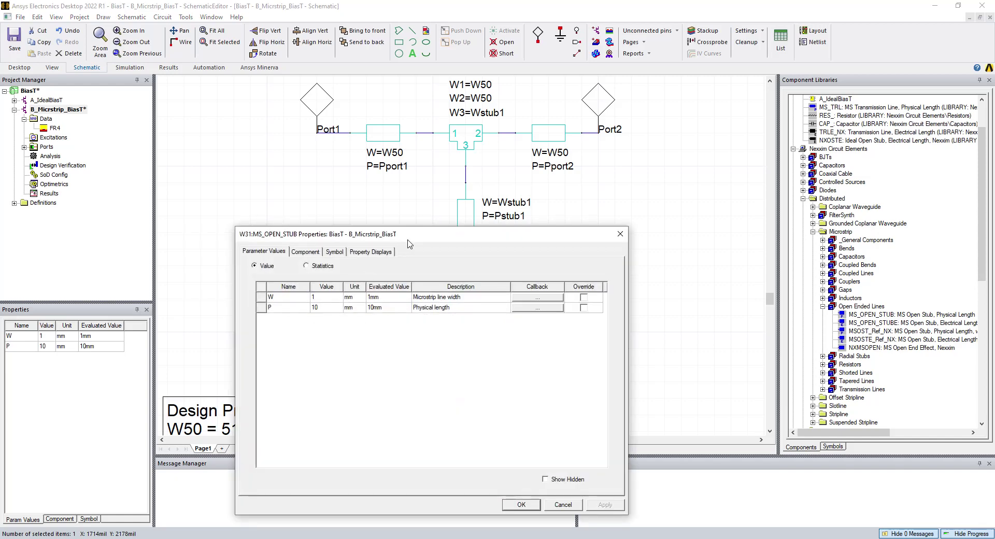
pyautogui.moveTo(409, 237); pyautogui.dragTo(449, 209)
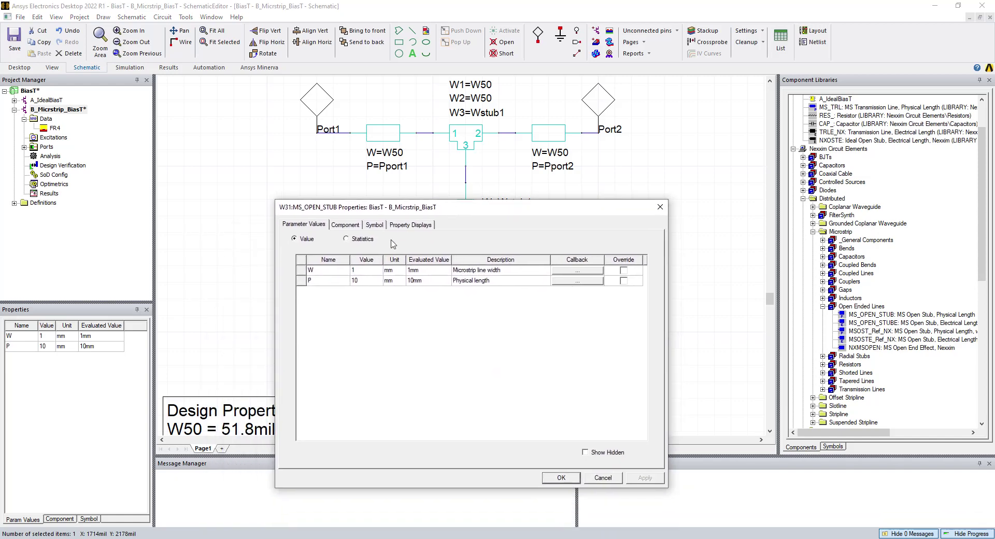
pyautogui.click(366, 270)
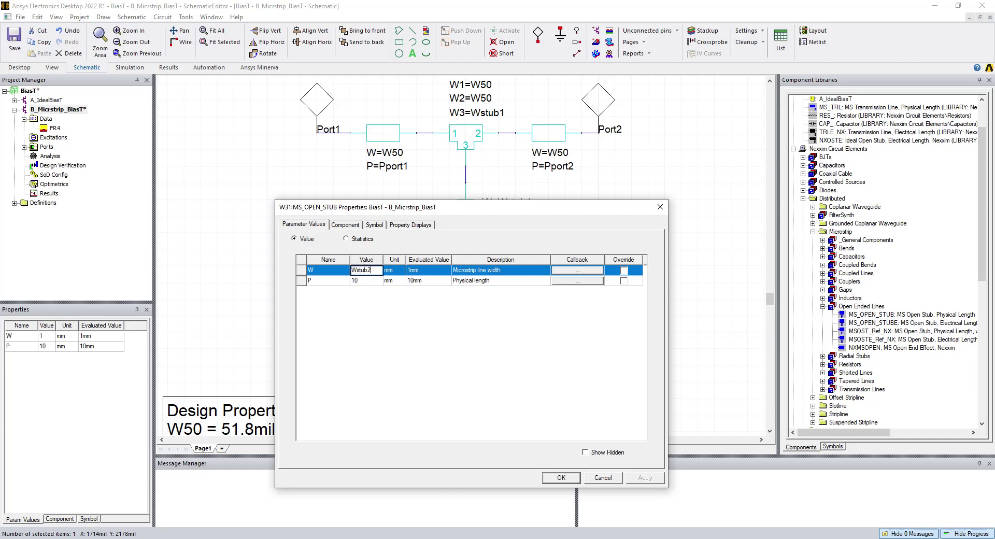
pyautogui.press('Return')
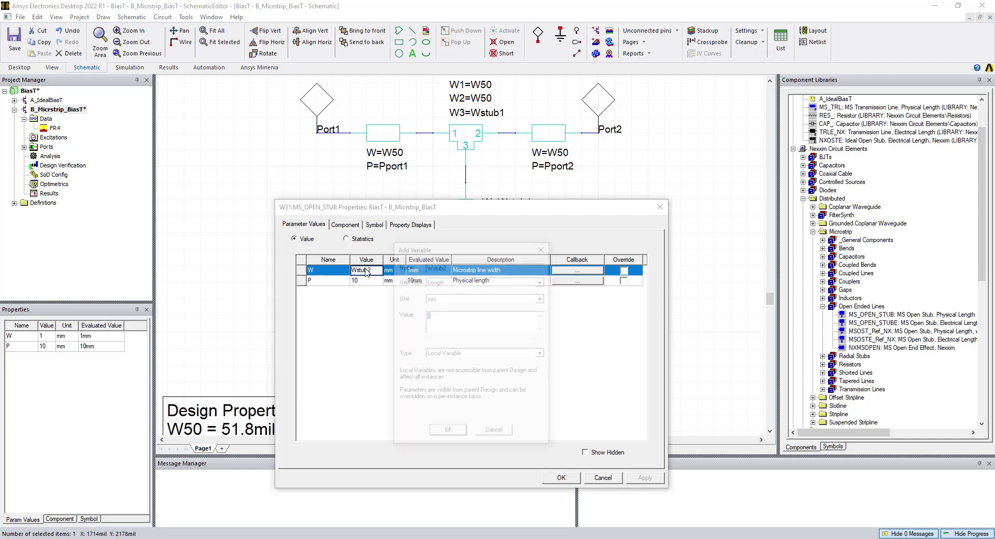
pyautogui.write('51.8mil')
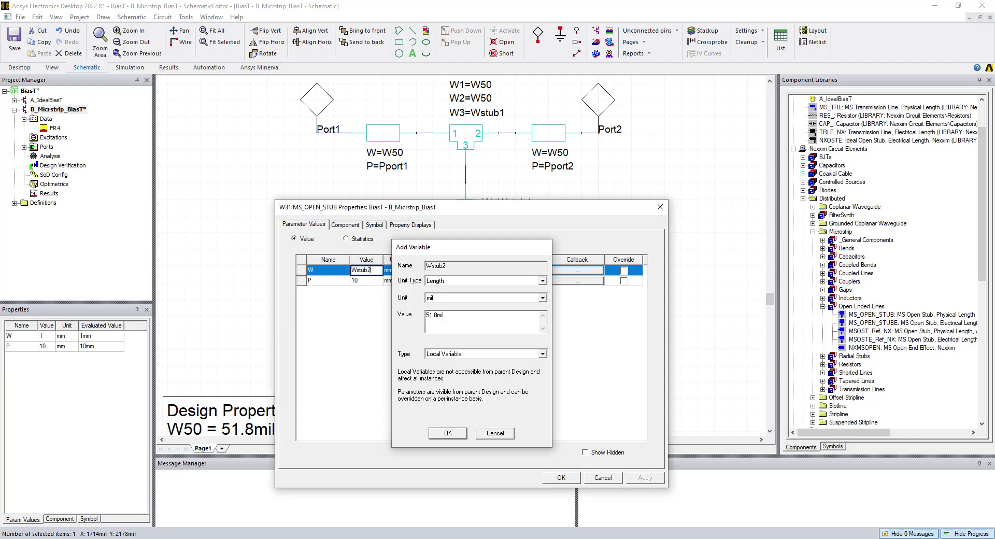
pyautogui.press('Return')
pyautogui.write('Pstub2')
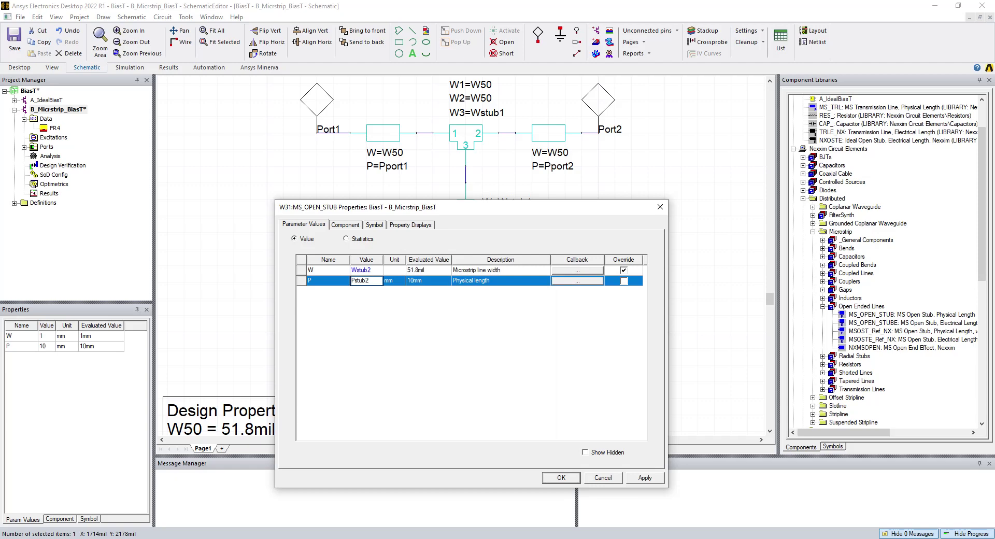
pyautogui.press('Return')
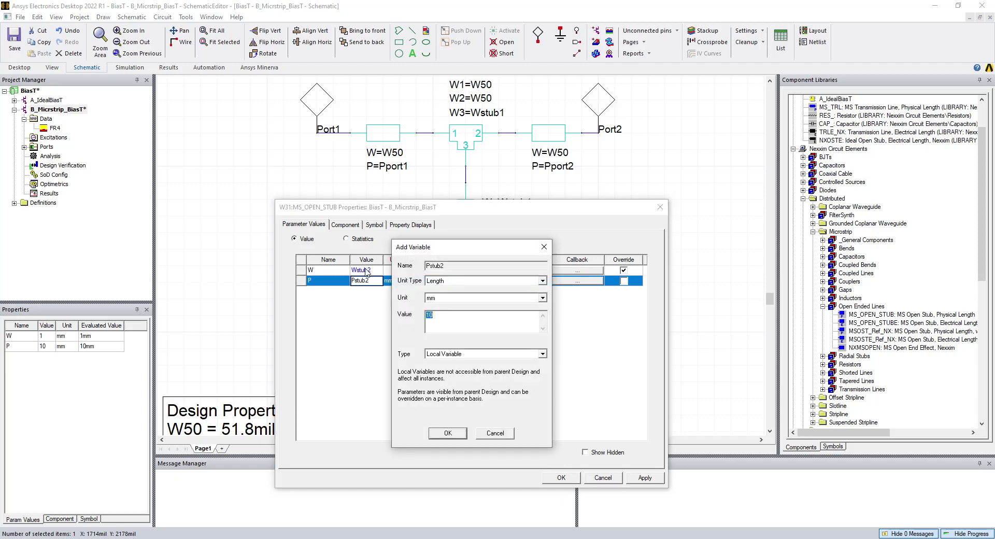
pyautogui.write('530mil')
pyautogui.press('Return')
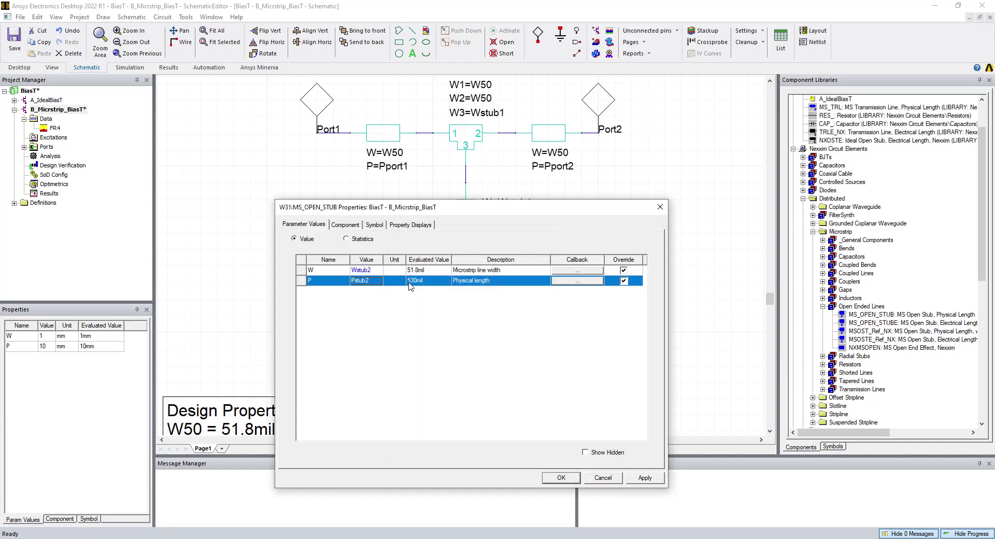
pyautogui.click(555, 479)
# Define Wstub3 = 51.8mil and Pstub3 = 530mil as the bottom open stub's width and length
pyautogui.click(469, 388)
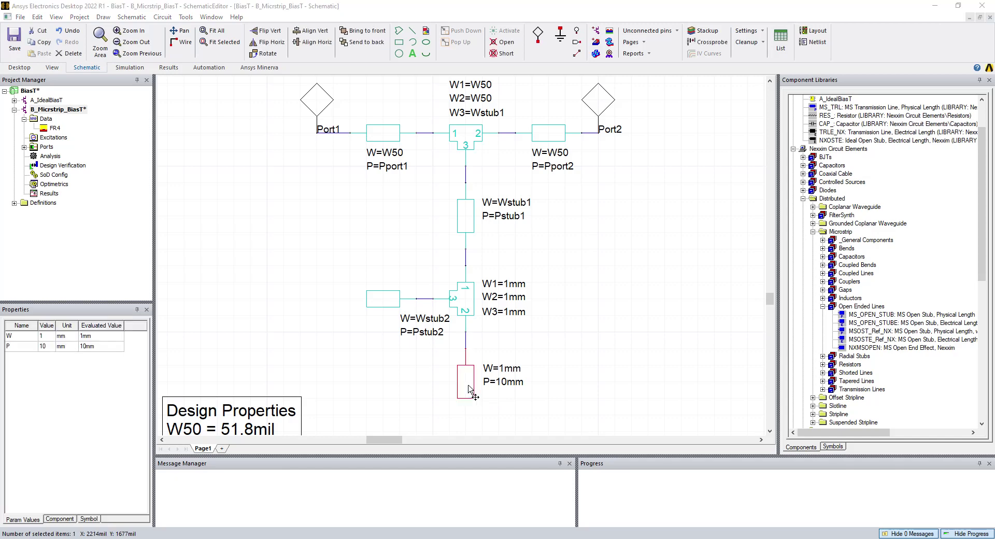
pyautogui.doubleClick(468, 388)
pyautogui.click(360, 271)
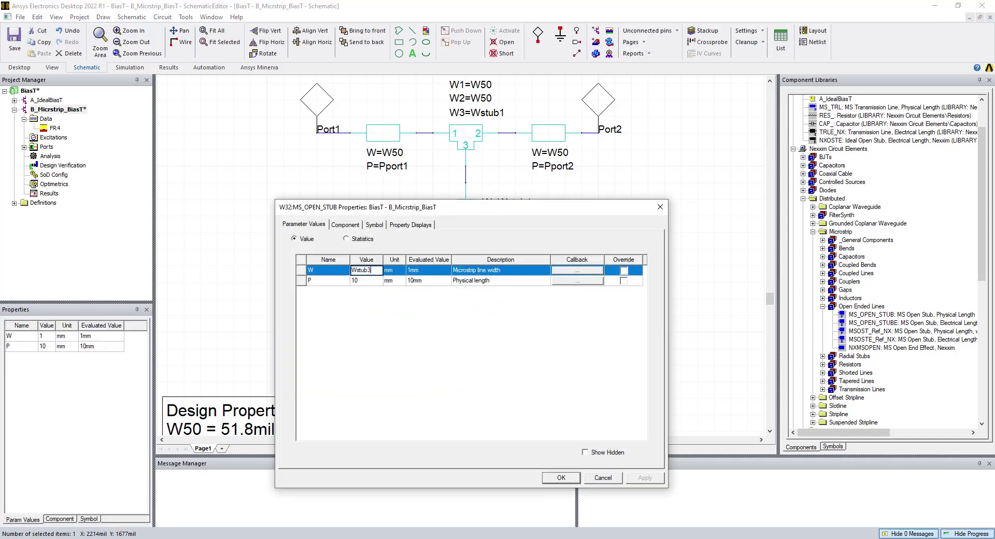
pyautogui.press('Return')
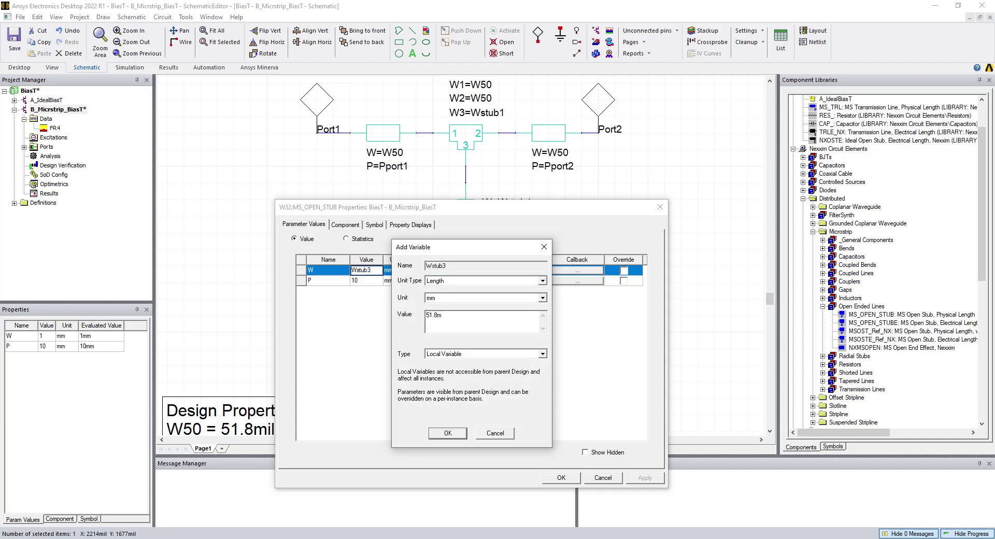
pyautogui.press('Return')
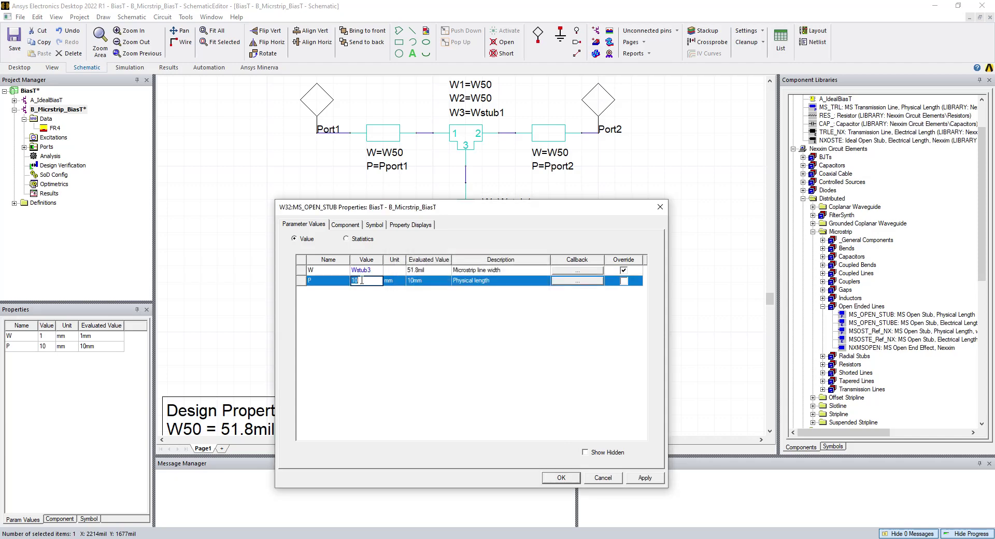
pyautogui.write('Pstub3')
pyautogui.press('Return')
pyautogui.write('5')
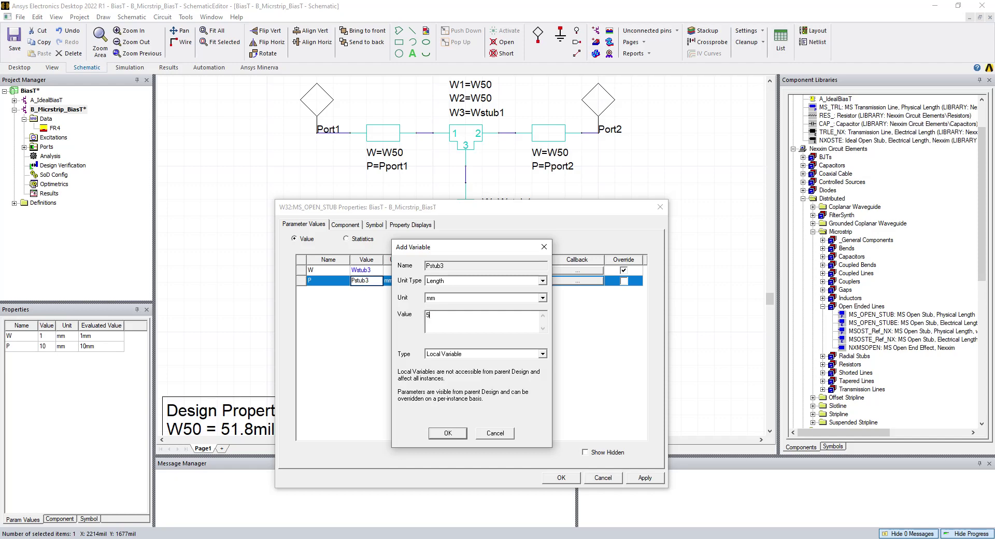
pyautogui.write('30mil')
pyautogui.press('Return')
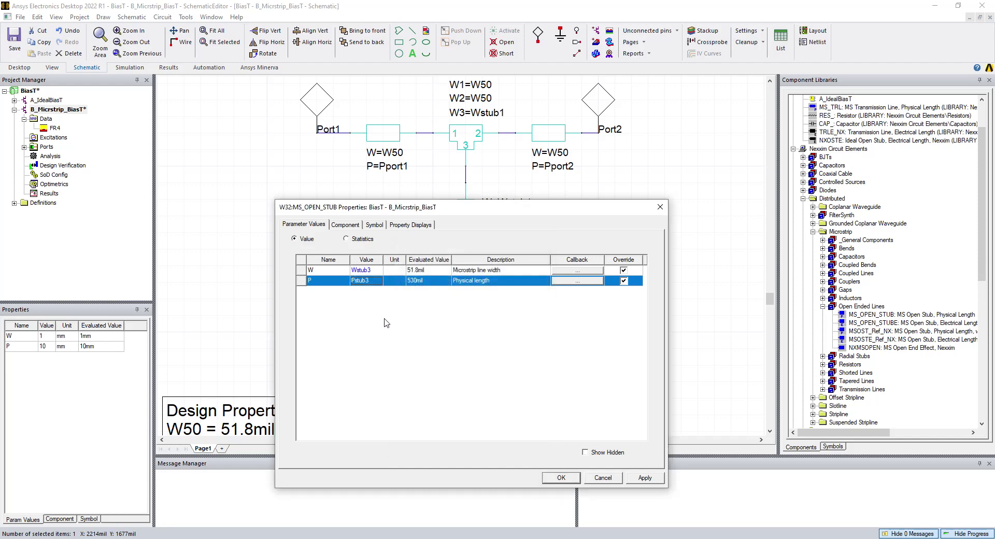
pyautogui.click(562, 477)
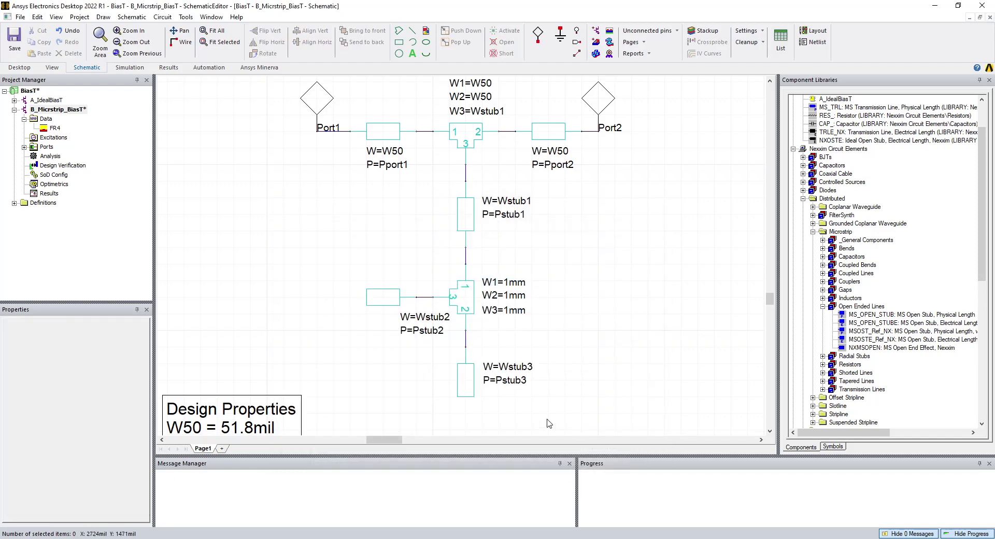
# Move the Design Properties box into view beside the stubs, showing W50 through Pstub3
pyautogui.scroll(-3, 422, 428)
pyautogui.moveTo(351, 429); pyautogui.dragTo(377, 281)
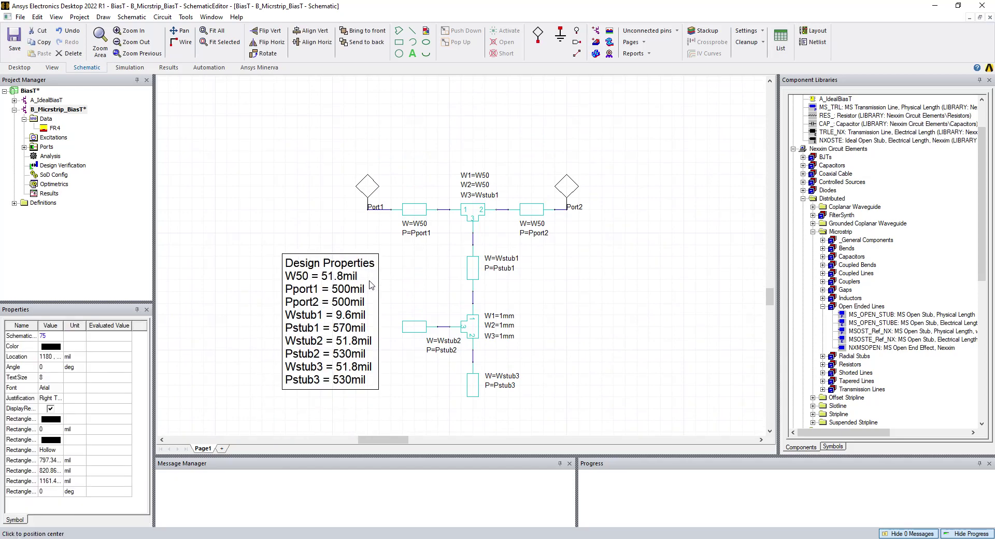
pyautogui.click(529, 301)
pyautogui.scroll(1, 513, 317)
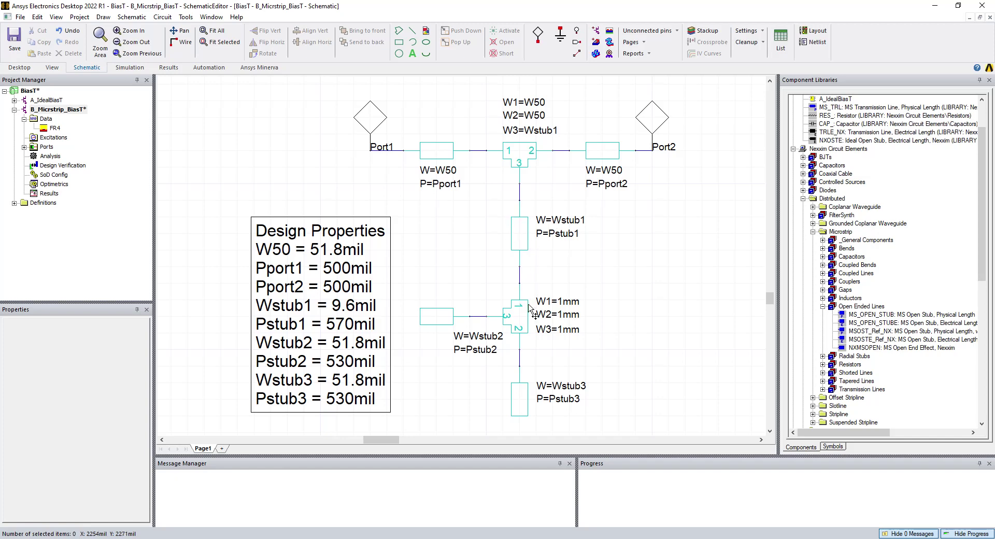
# Set the lower tee's widths to W1 = Wstub1, W2 = Wstub3 and W3 = Wstub2
pyautogui.doubleClick(521, 324)
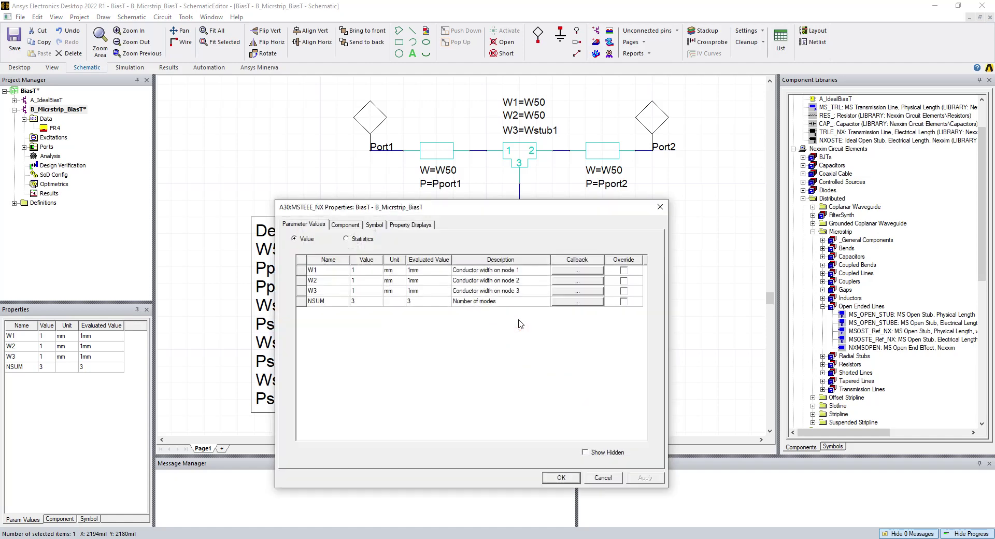
pyautogui.moveTo(493, 210); pyautogui.dragTo(468, 379)
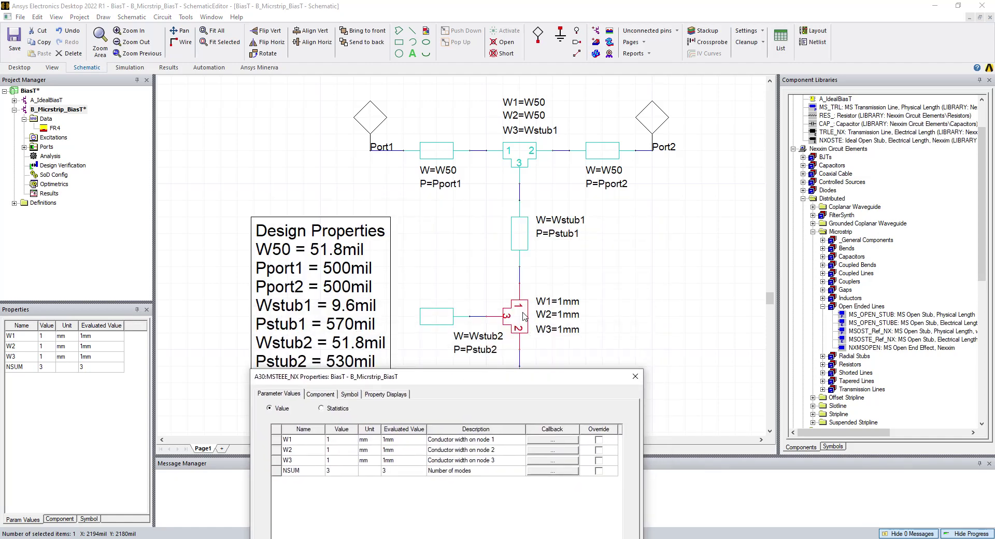
pyautogui.click(347, 440)
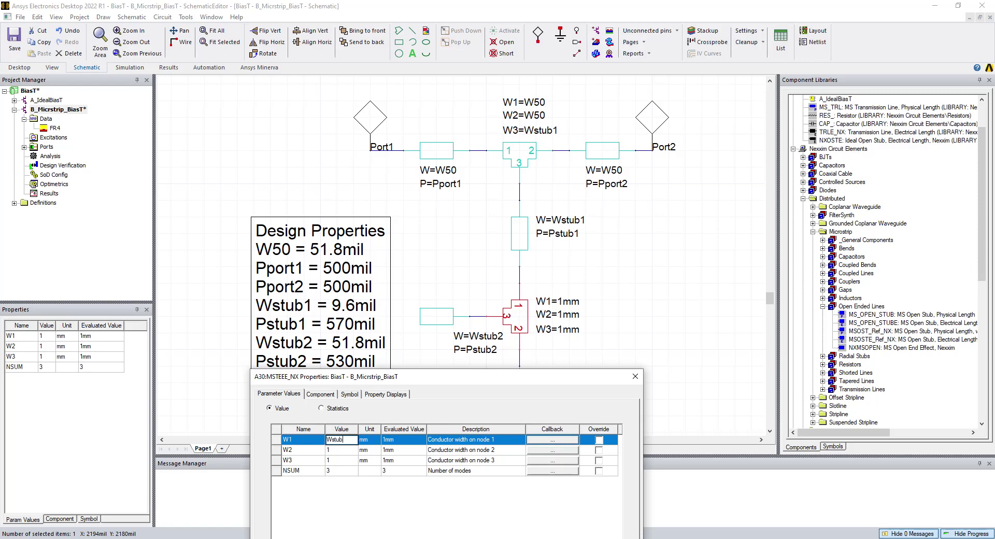
pyautogui.write('Wstub1')
pyautogui.press('Return')
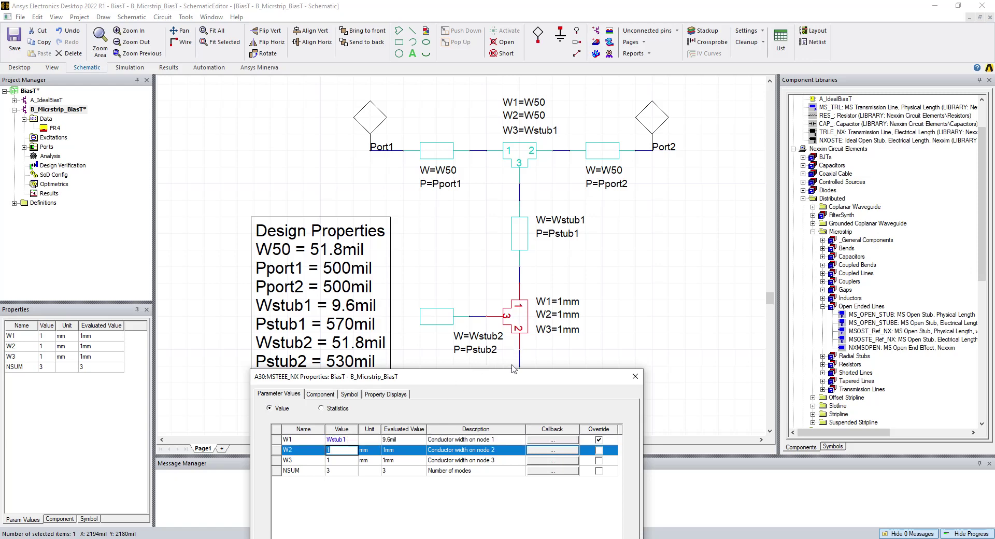
pyautogui.moveTo(510, 381); pyautogui.dragTo(503, 318)
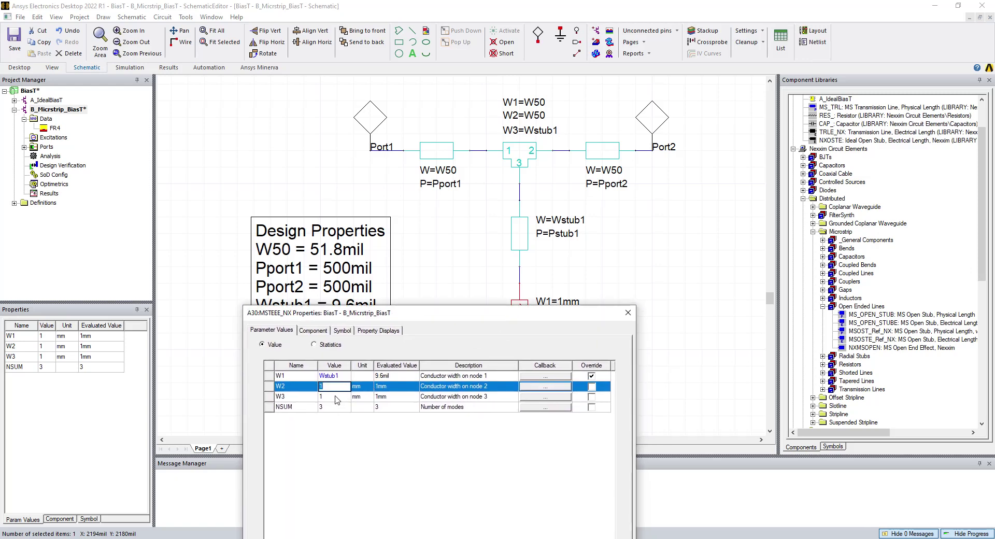
pyautogui.write('Wstub3')
pyautogui.click(332, 394)
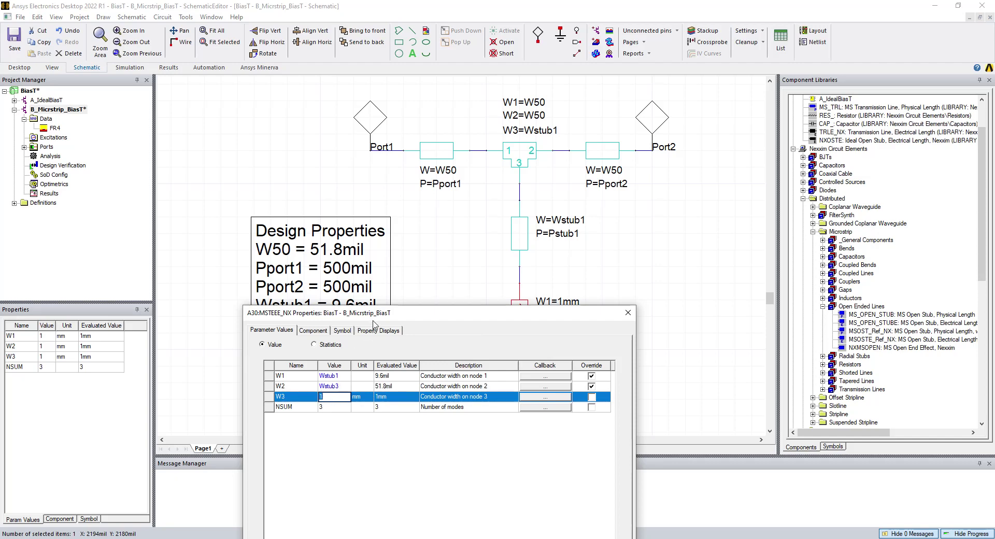
pyautogui.moveTo(373, 324); pyautogui.dragTo(350, 401)
pyautogui.moveTo(425, 395); pyautogui.dragTo(443, 300)
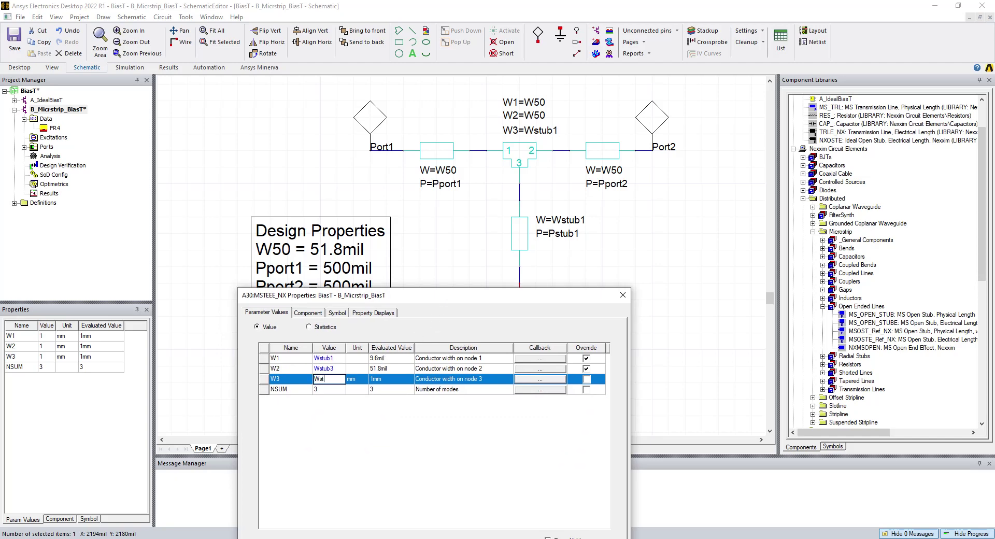
pyautogui.write('Wstub2')
pyautogui.click(325, 385)
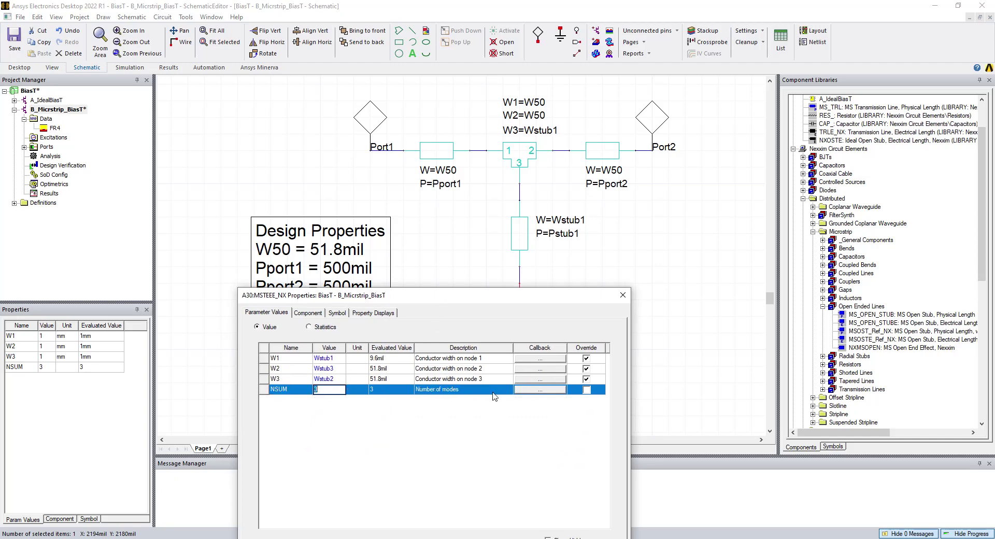
pyautogui.moveTo(461, 295); pyautogui.dragTo(453, 222)
pyautogui.click(512, 493)
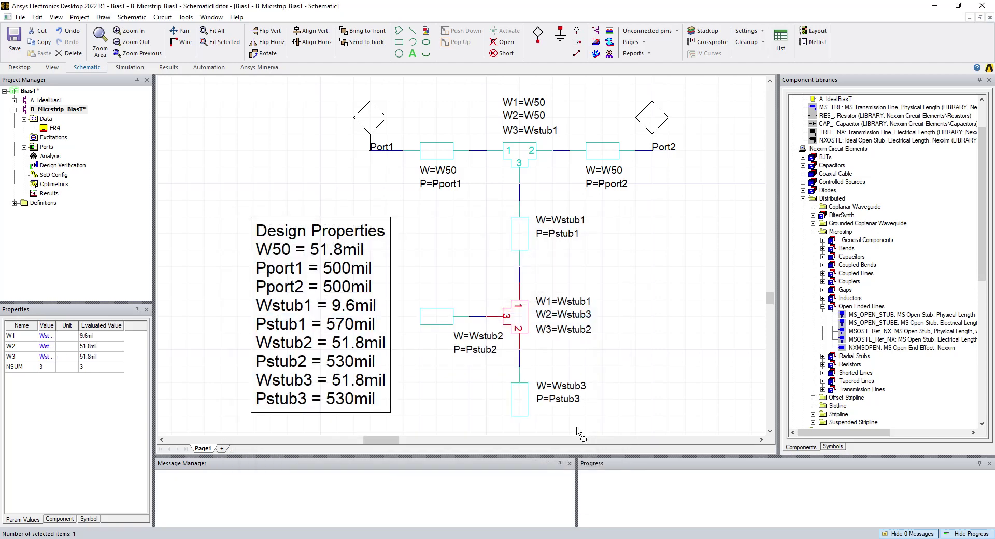
# Nudge the Design Properties box slightly up and to the right on the schematic
pyautogui.click(620, 389)
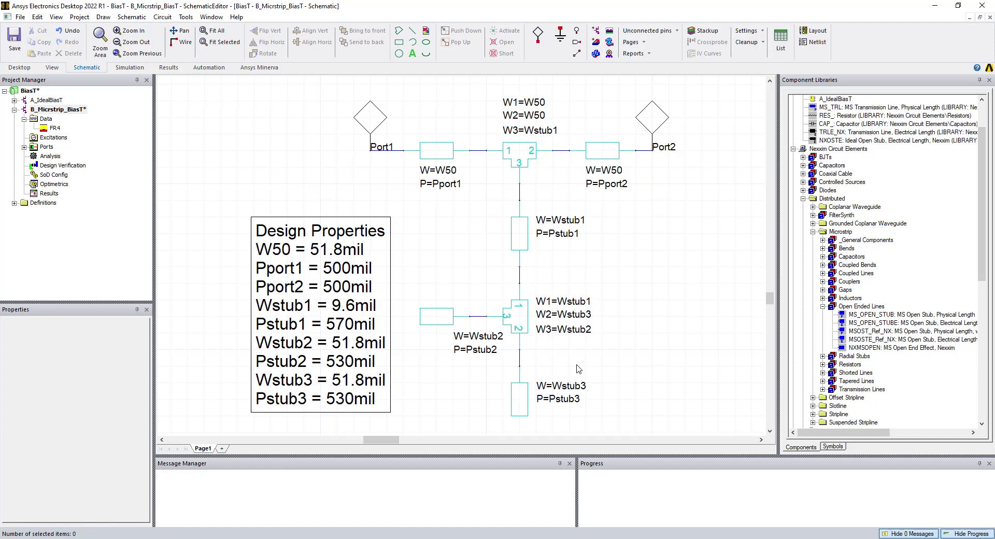
pyautogui.moveTo(317, 257); pyautogui.dragTo(337, 240)
pyautogui.click(313, 153)
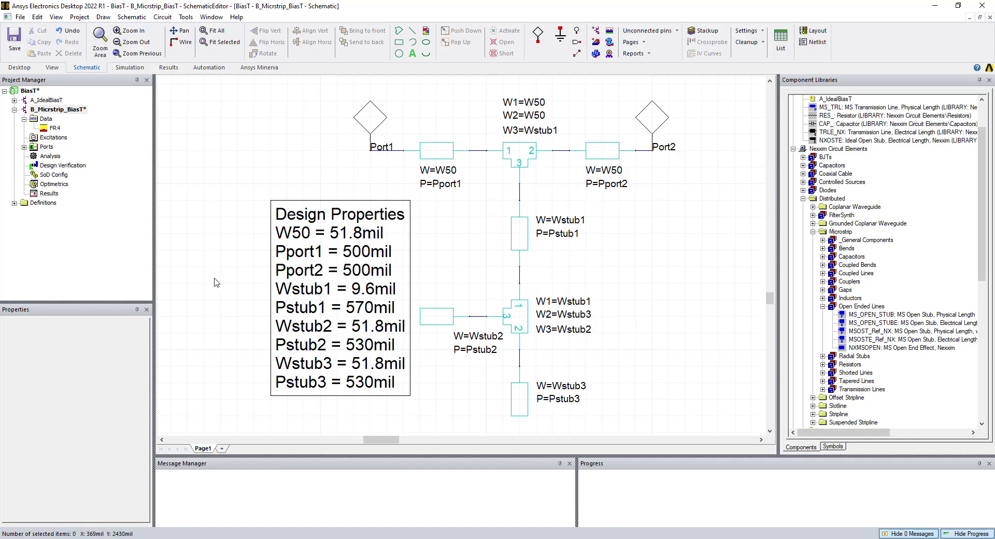
# Add a LinearFrequency network analysis sweeping 0.01 to 4 GHz in 0.01 GHz steps
pyautogui.rightClick(49, 158)
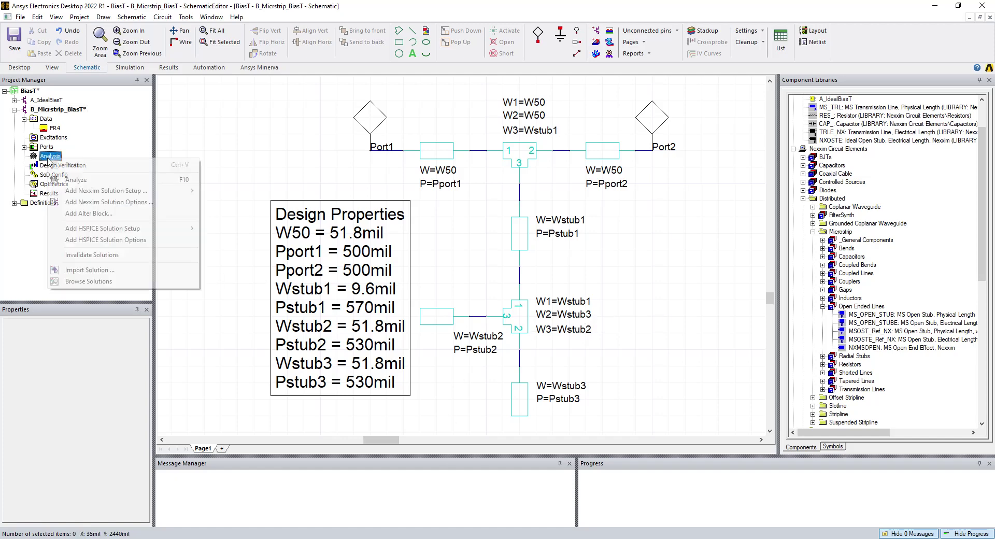
pyautogui.moveTo(89, 191)
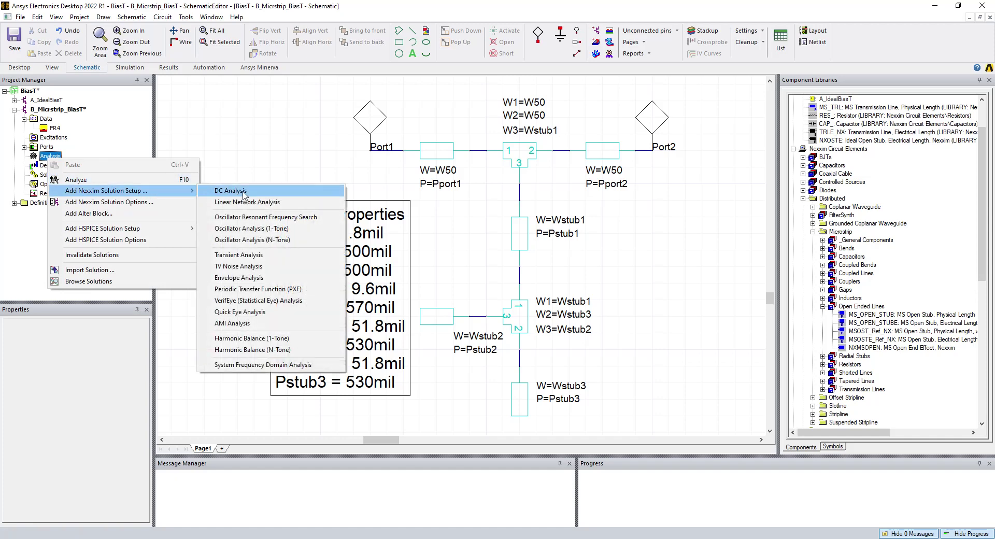
pyautogui.click(245, 201)
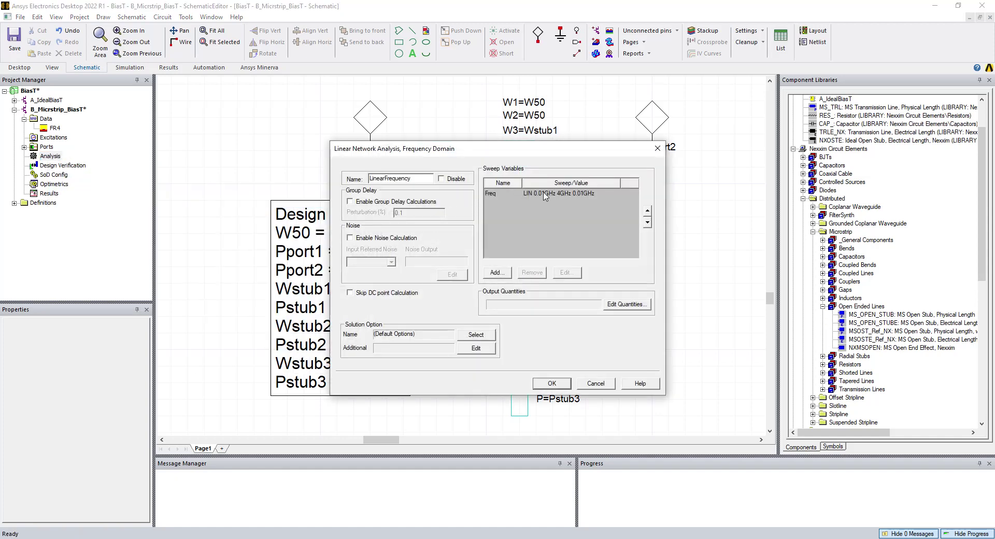
pyautogui.click(551, 383)
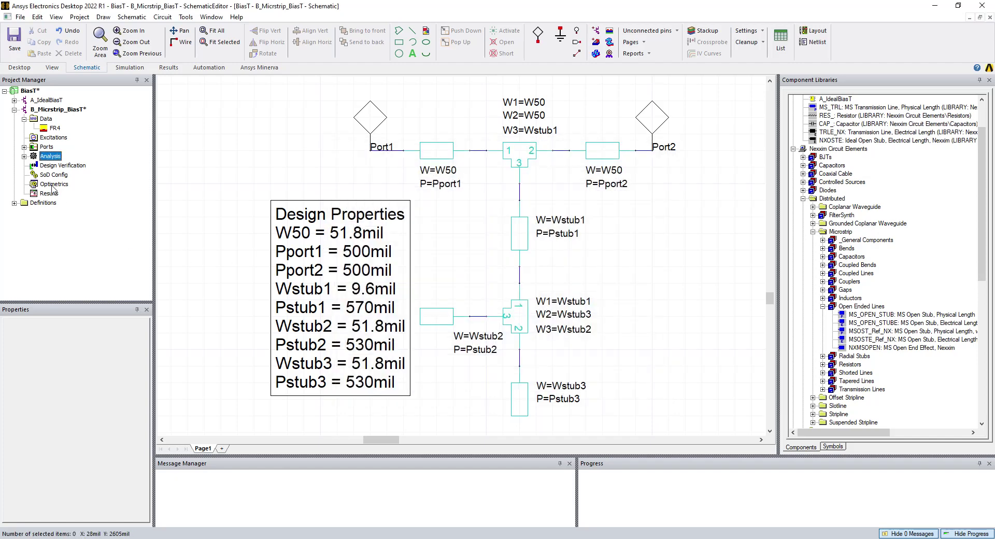
# Run the LinearFrequency analysis of the Bias-T circuit
pyautogui.click(24, 156)
pyautogui.rightClick(50, 164)
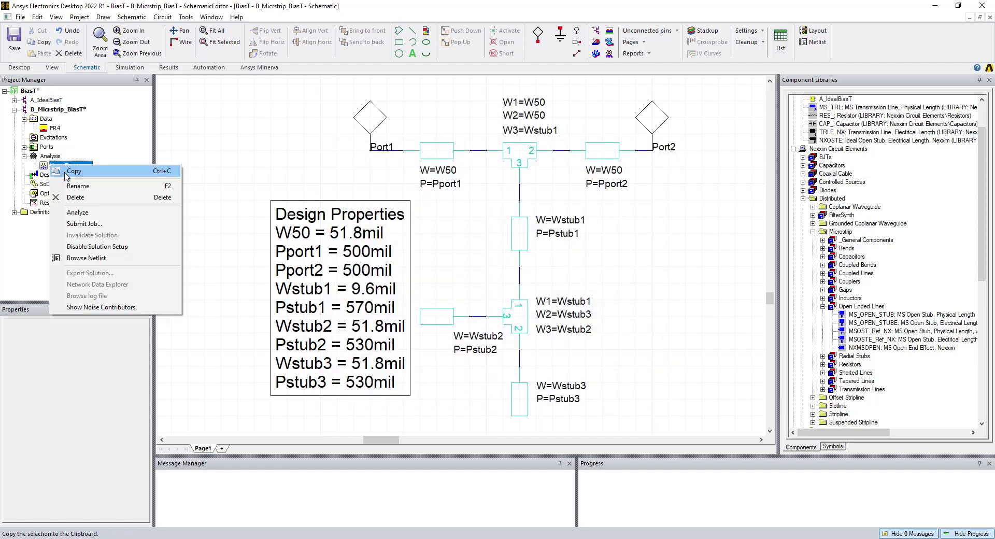
pyautogui.click(78, 211)
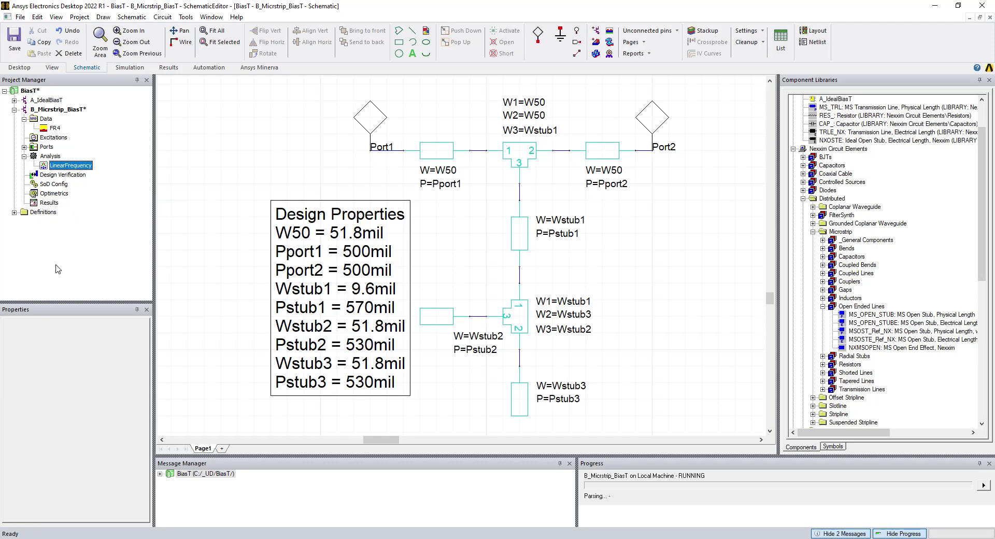
pyautogui.click(990, 81)
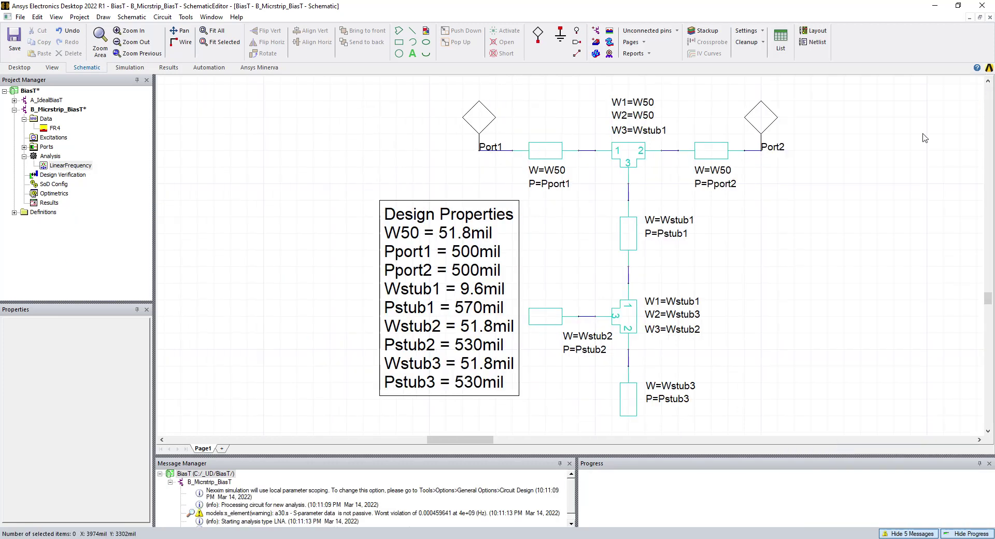
# Create a rectangular plot of dB(S(Port1,Port1)) and dB(S(Port2,Port1)), putting S21 on axis Y2
pyautogui.rightClick(50, 203)
pyautogui.moveTo(91, 226)
pyautogui.click(222, 226)
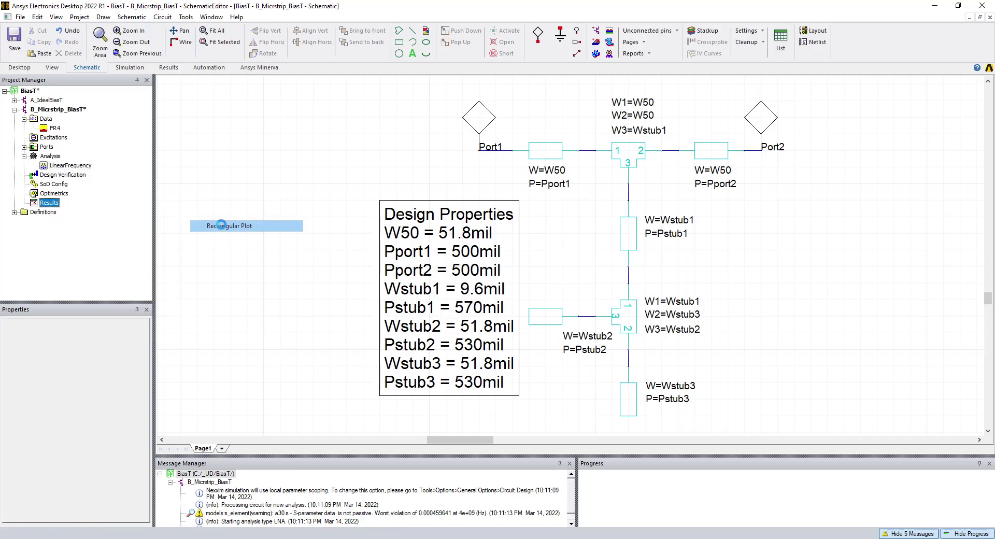
pyautogui.click(339, 392)
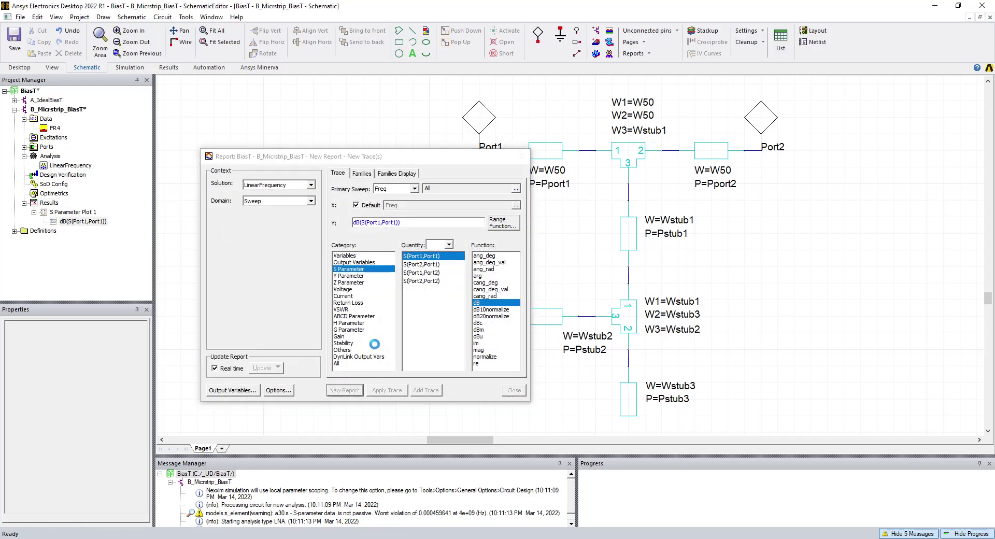
pyautogui.click(423, 264)
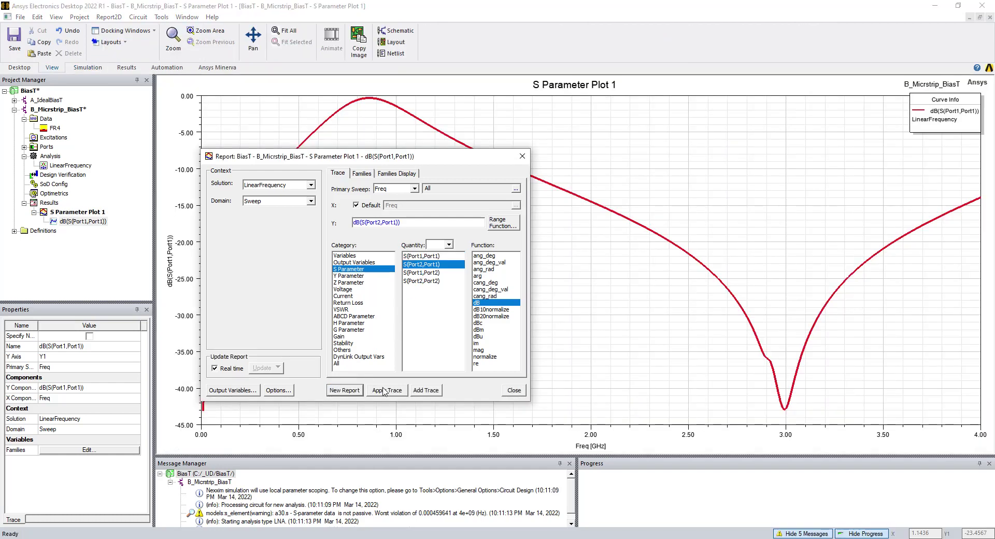
pyautogui.click(425, 389)
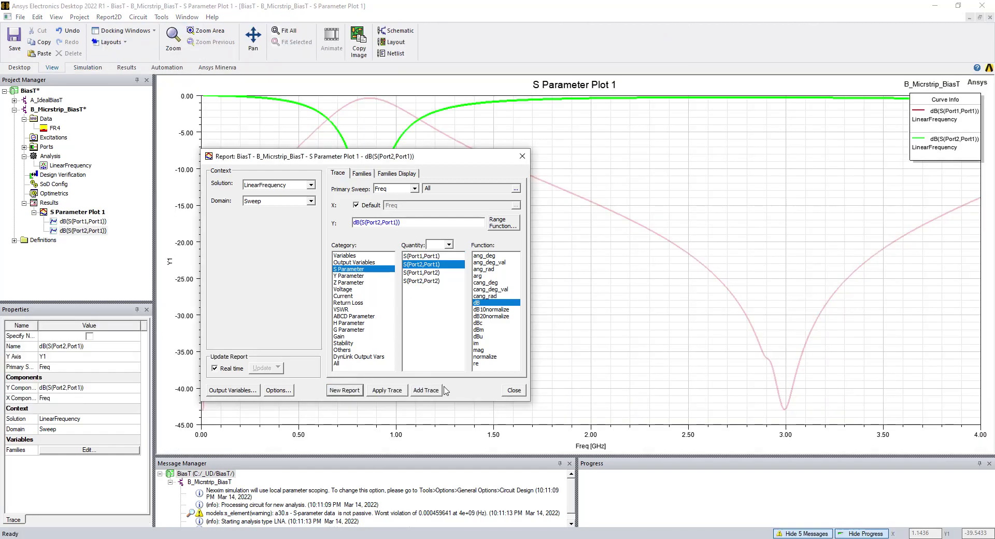
pyautogui.click(509, 392)
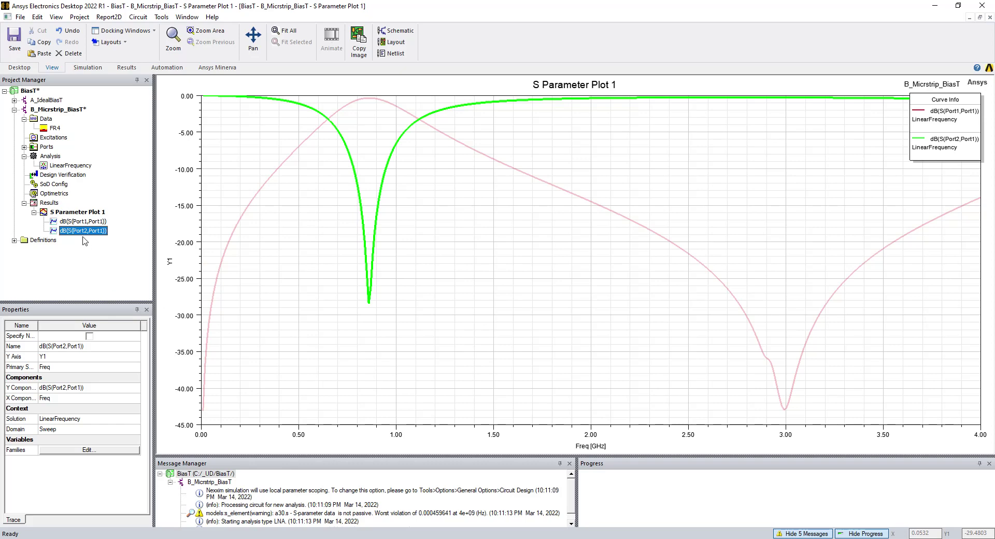
pyautogui.click(68, 357)
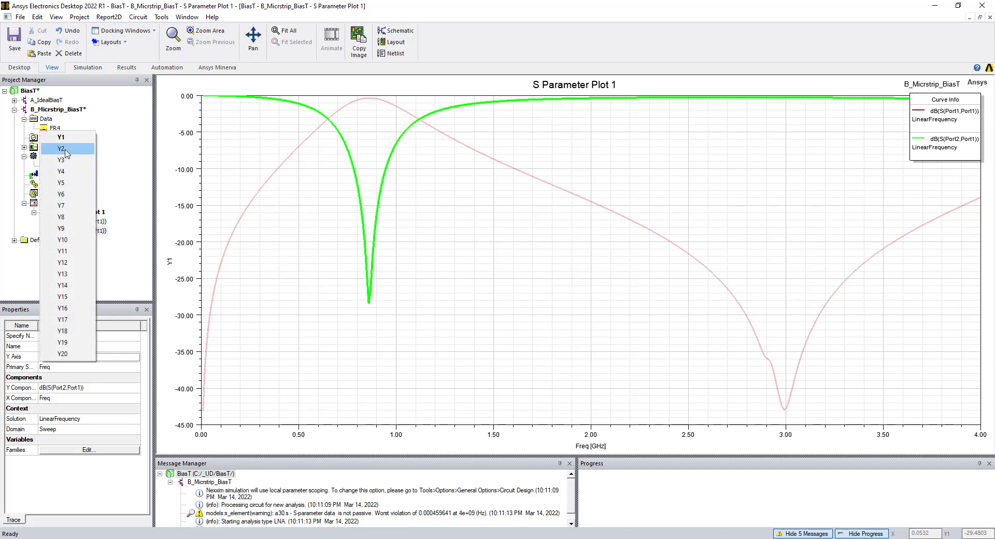
pyautogui.click(66, 151)
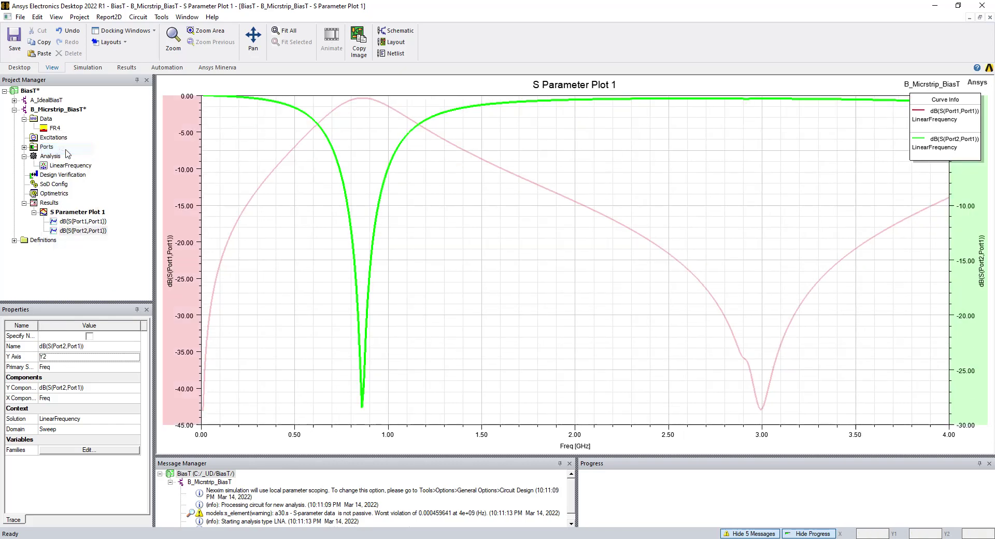
pyautogui.click(76, 221)
# Set the plot's Y1 axis minimum to -50 dB and Y2 axis minimum to -10 dB
pyautogui.doubleClick(231, 218)
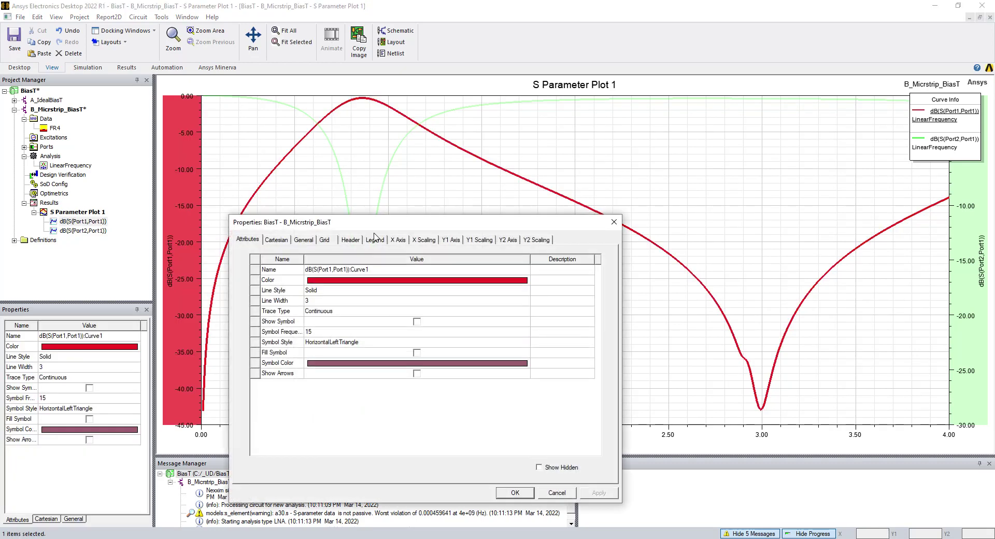
pyautogui.click(451, 240)
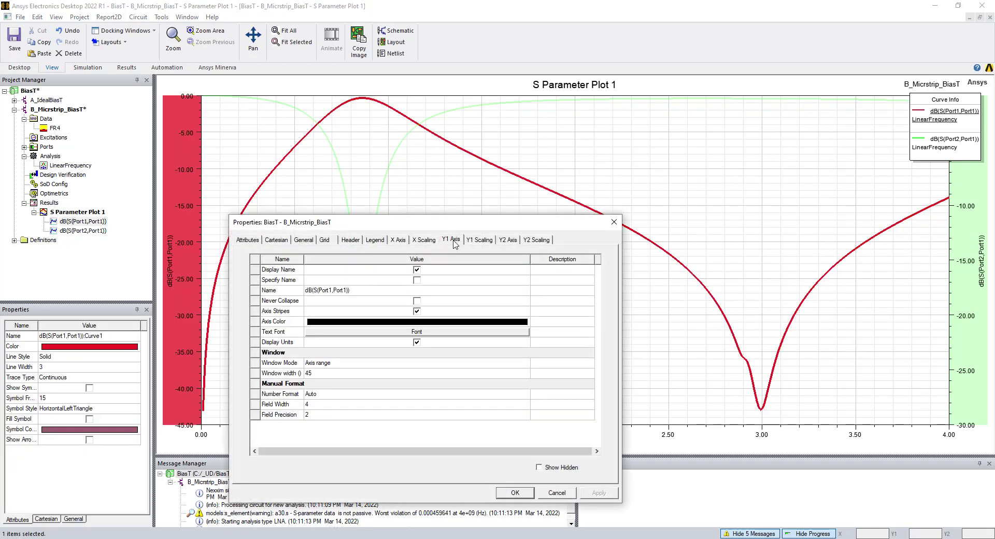
pyautogui.click(479, 240)
pyautogui.click(317, 291)
pyautogui.click(318, 290)
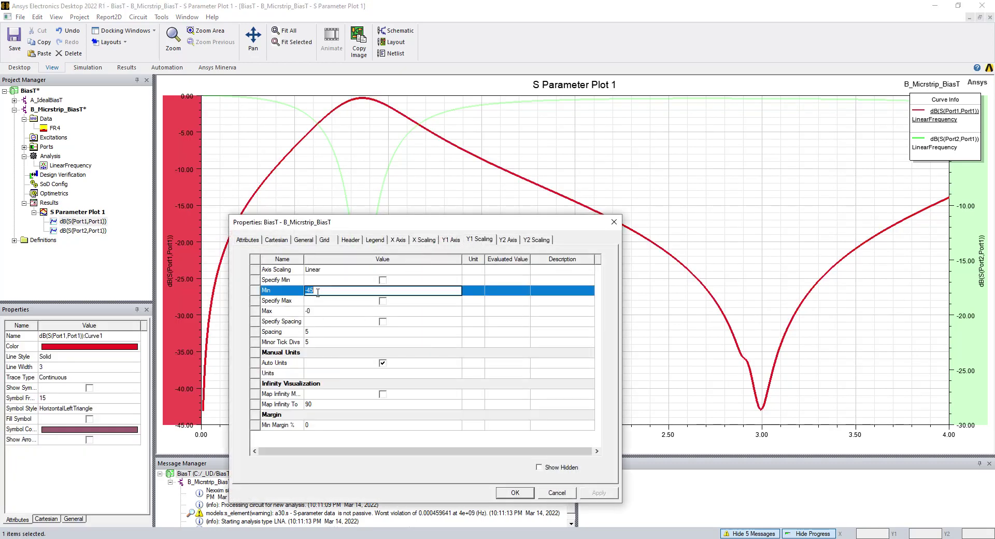
pyautogui.press('Return')
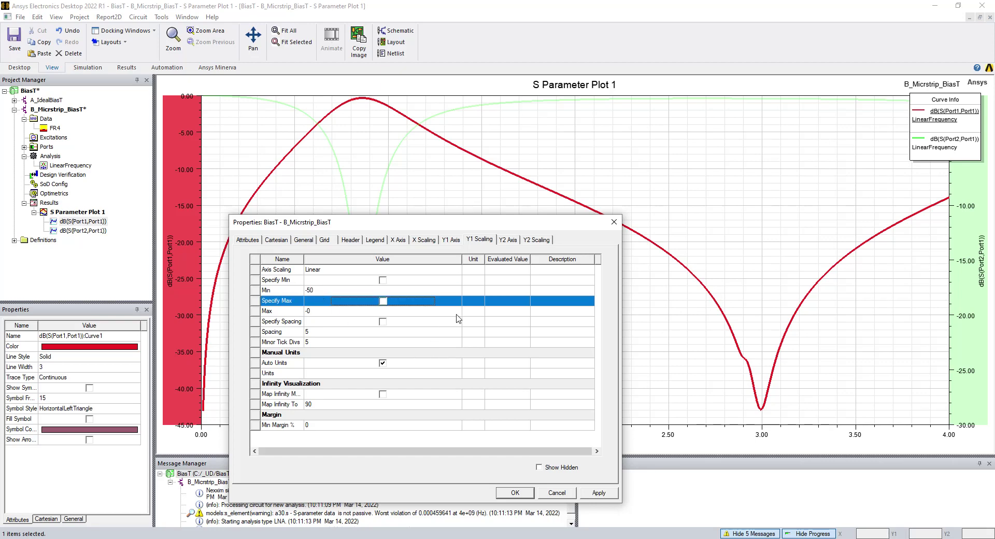
pyautogui.click(535, 241)
pyautogui.doubleClick(340, 292)
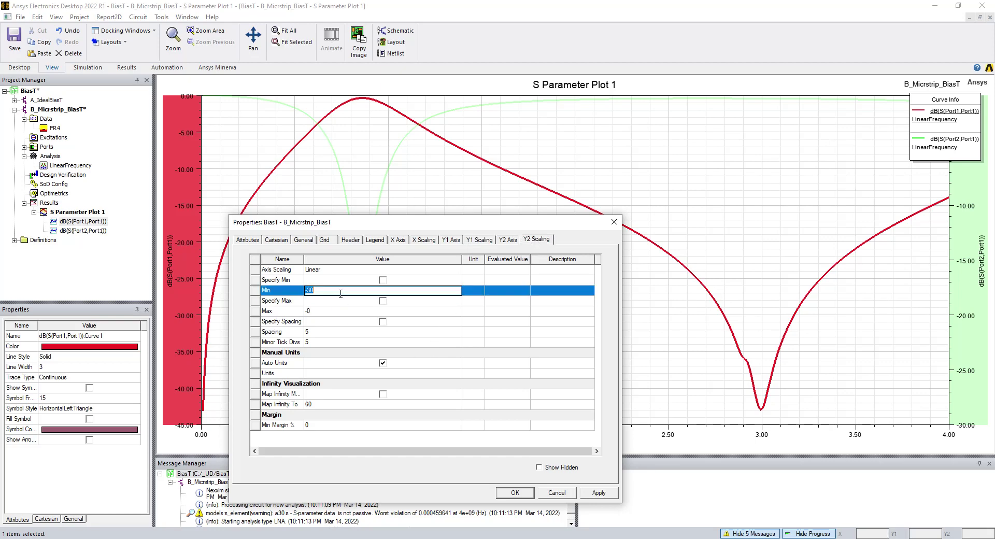
pyautogui.press('Return')
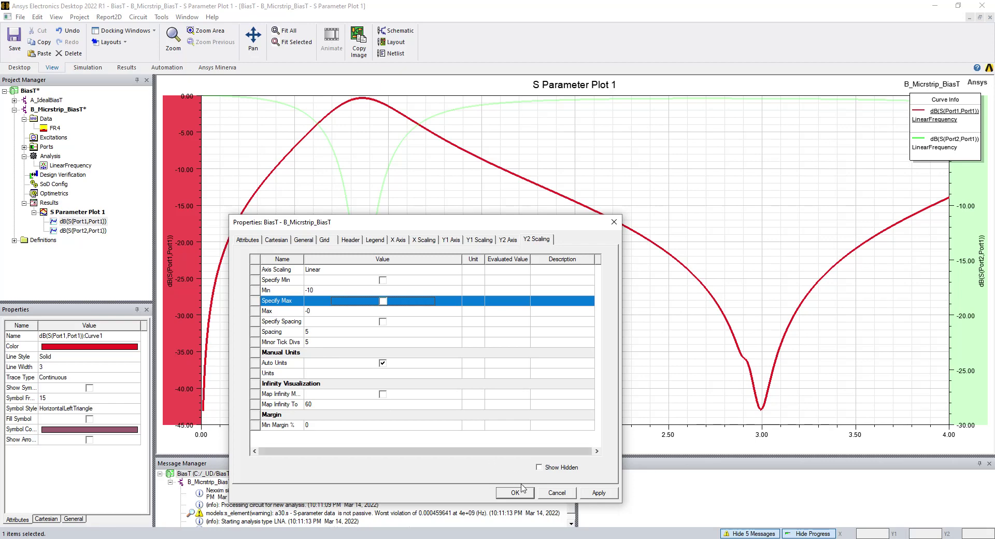
pyautogui.click(515, 492)
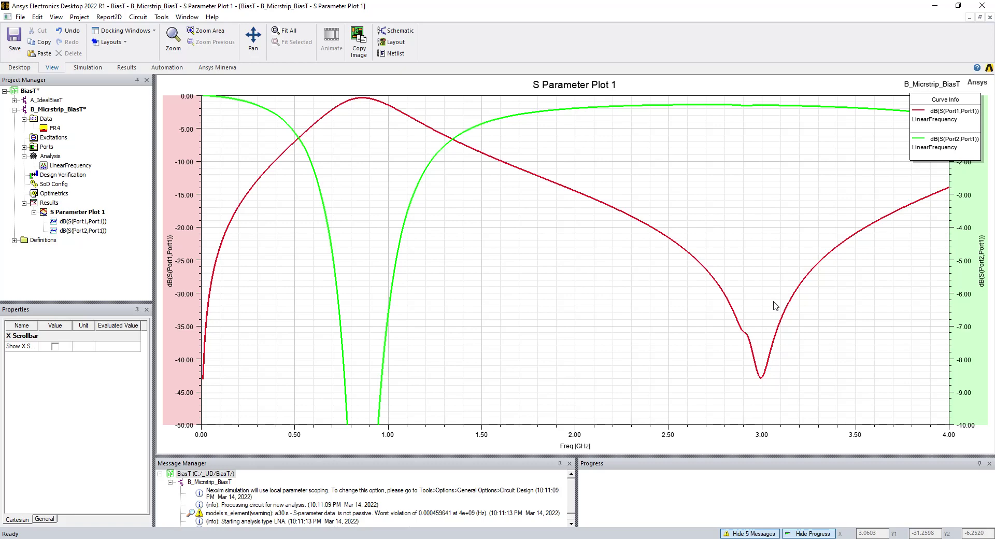
# Add markers on the S21 curve at 2.8, 3.0 and 3.2 GHz
pyautogui.rightClick(611, 156)
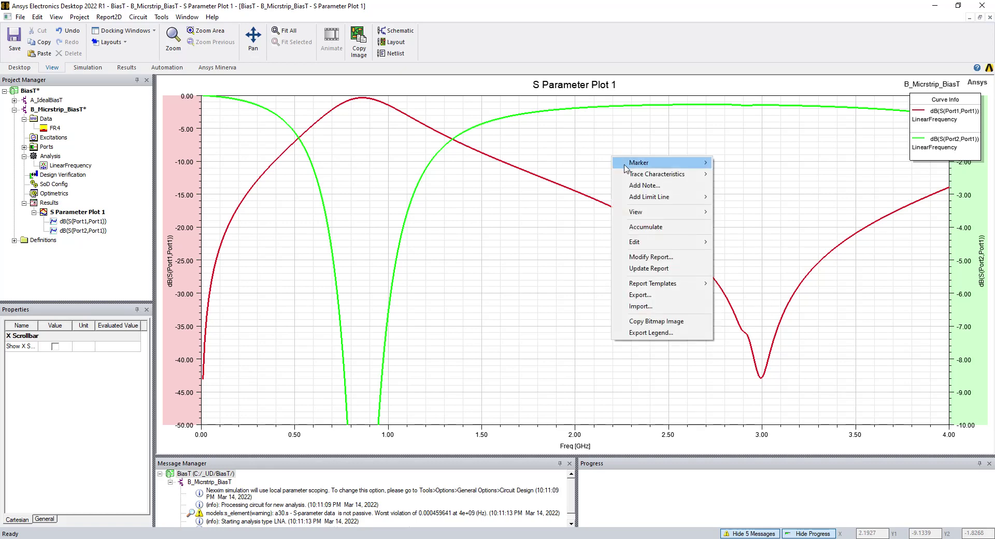
pyautogui.moveTo(648, 163)
pyautogui.click(736, 164)
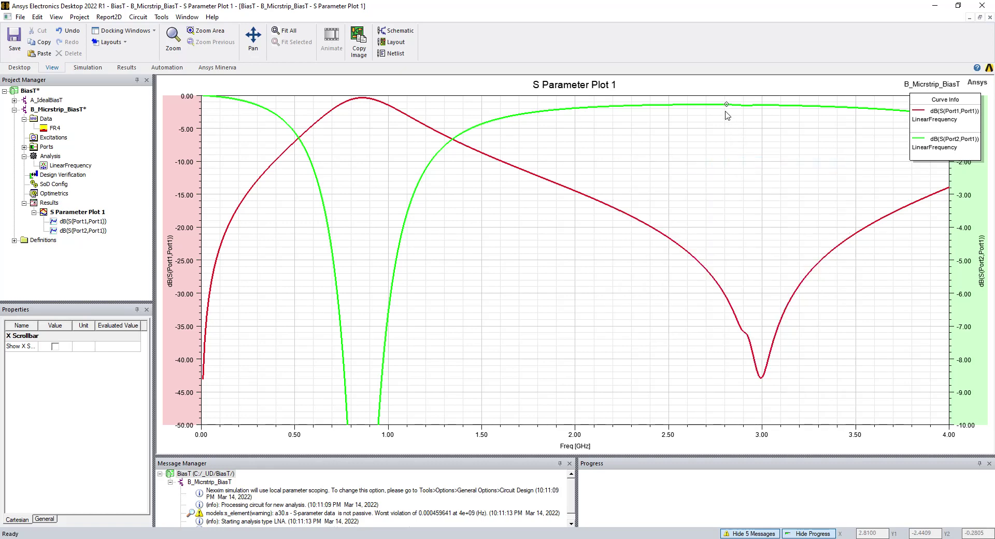
pyautogui.click(726, 104)
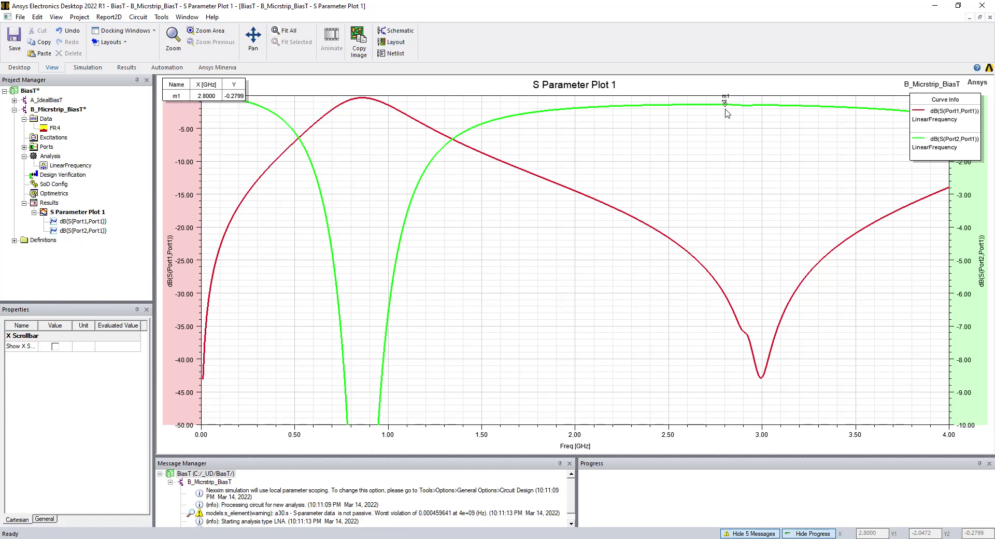
pyautogui.click(762, 110)
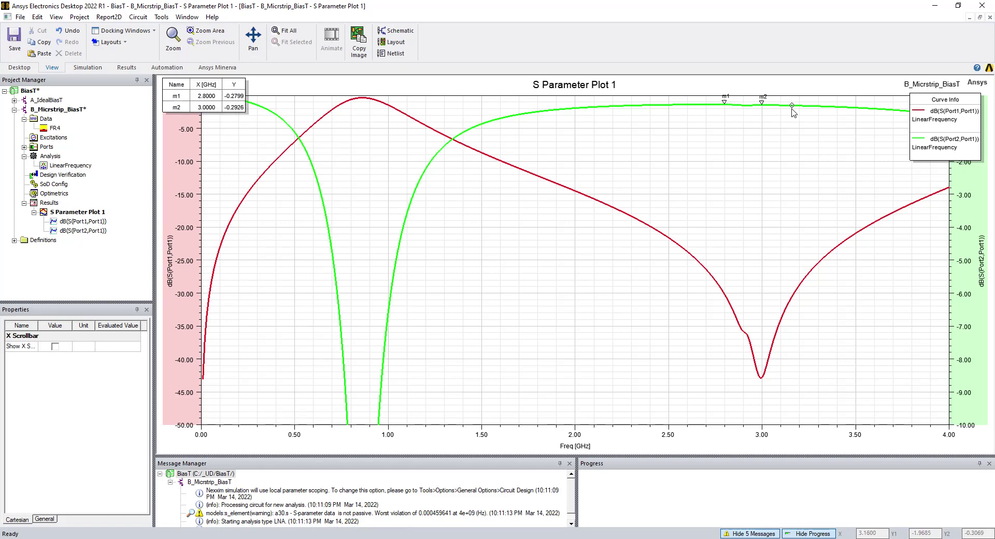
pyautogui.click(799, 111)
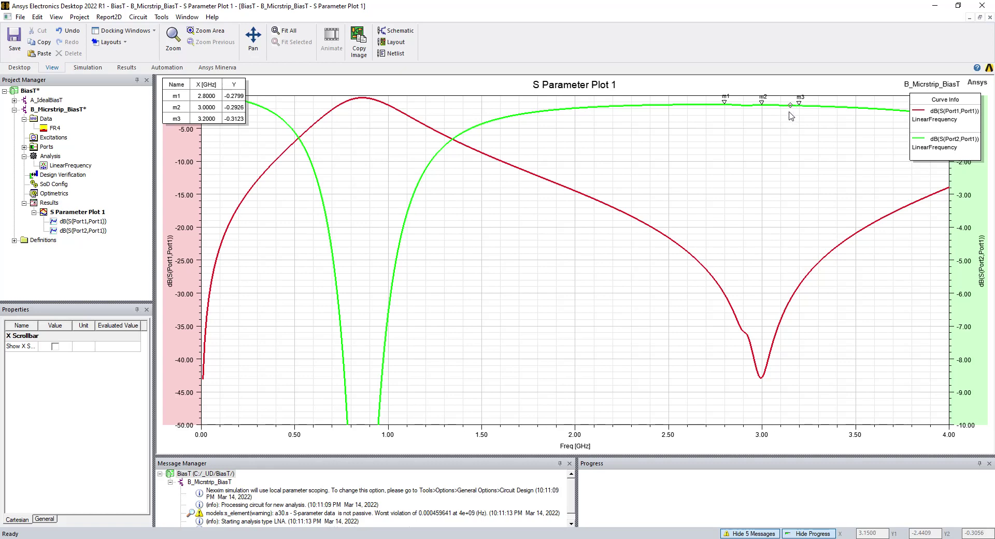
# Mark the S11 curve at 2.8, 3.0 and 3.2 GHz, then move the marker table to the plot centre
pyautogui.click(725, 294)
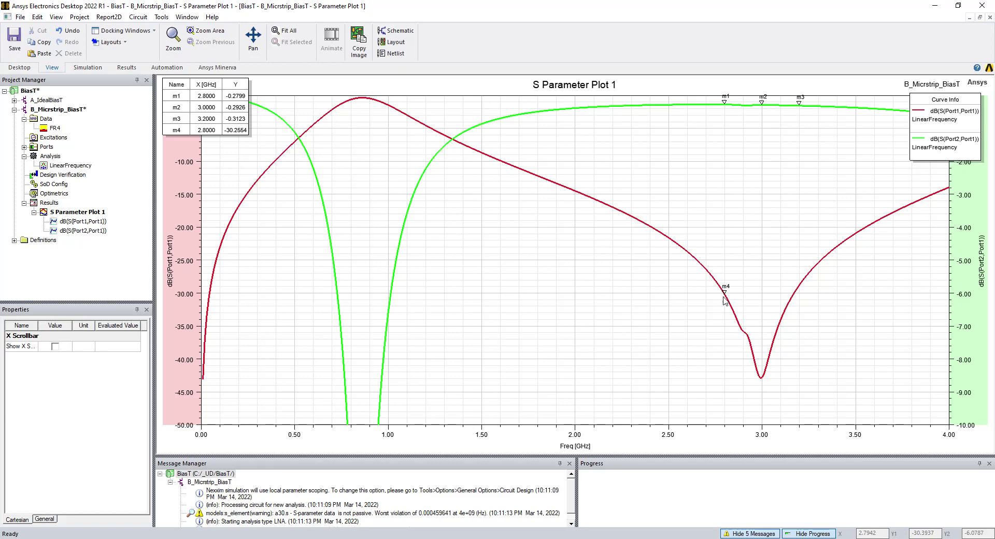
pyautogui.click(762, 380)
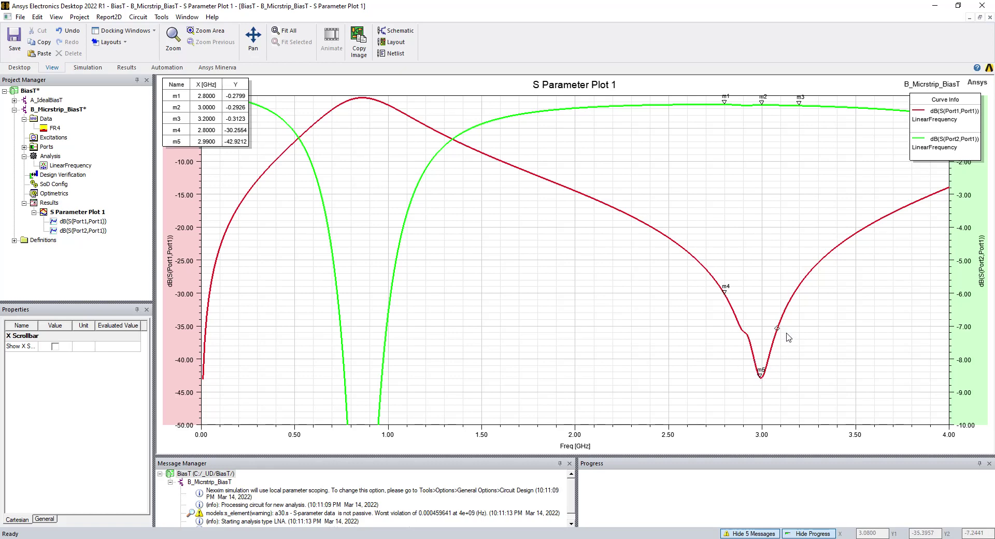
pyautogui.click(801, 287)
pyautogui.rightClick(772, 278)
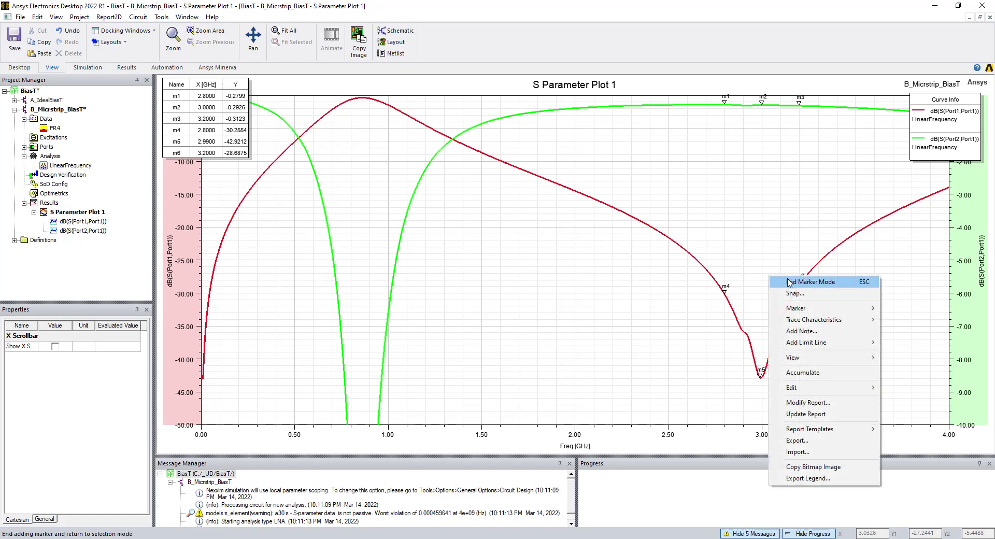
pyautogui.click(787, 280)
pyautogui.moveTo(209, 94); pyautogui.dragTo(501, 227)
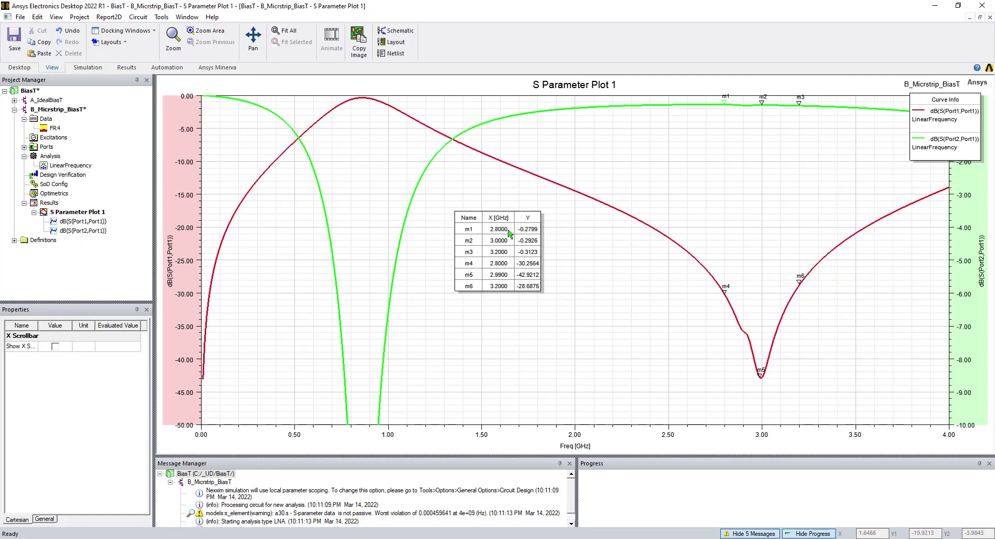
# Set marker m5's frequency to 3 GHz on dB(S(Port1,Port1)) and apply it
pyautogui.doubleClick(505, 277)
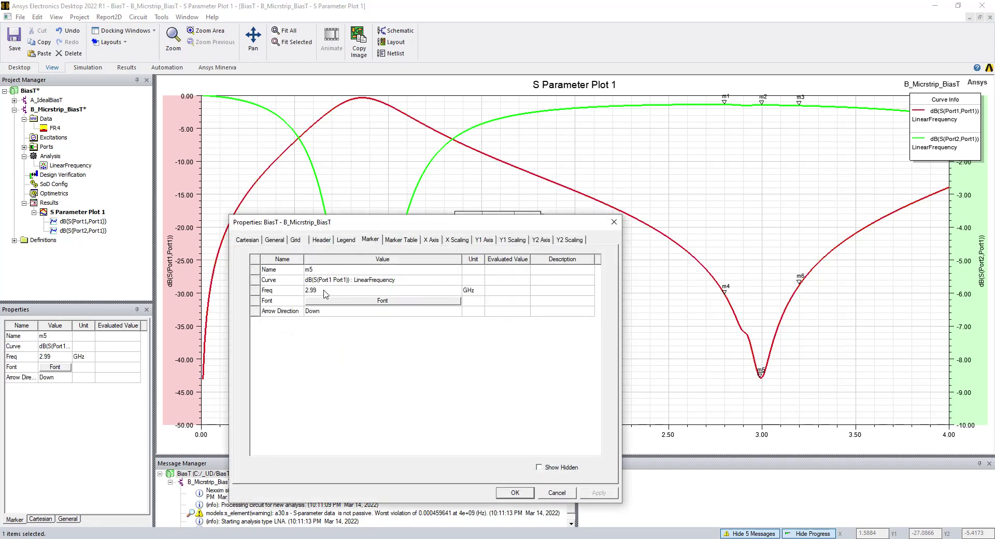
pyautogui.click(287, 289)
pyautogui.write('3')
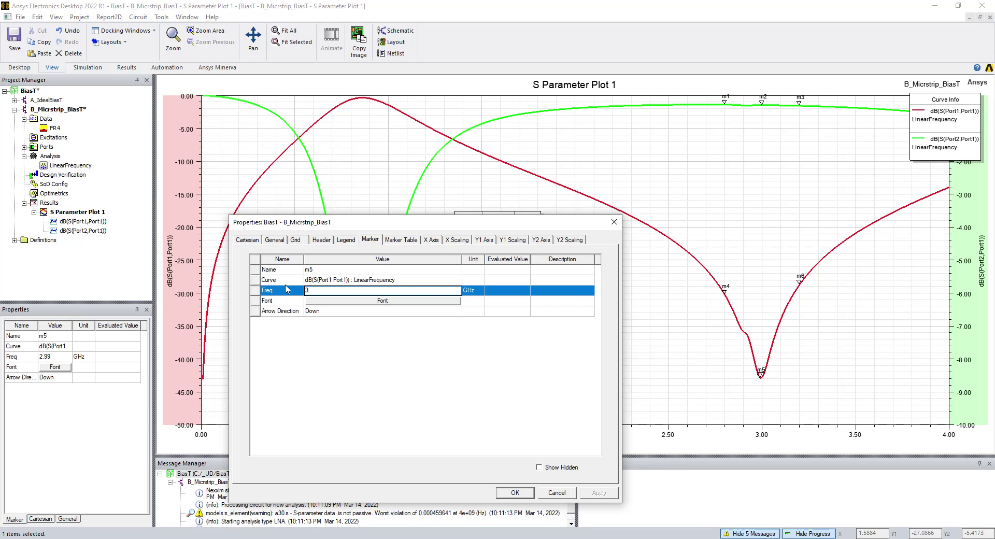
pyautogui.press('Return')
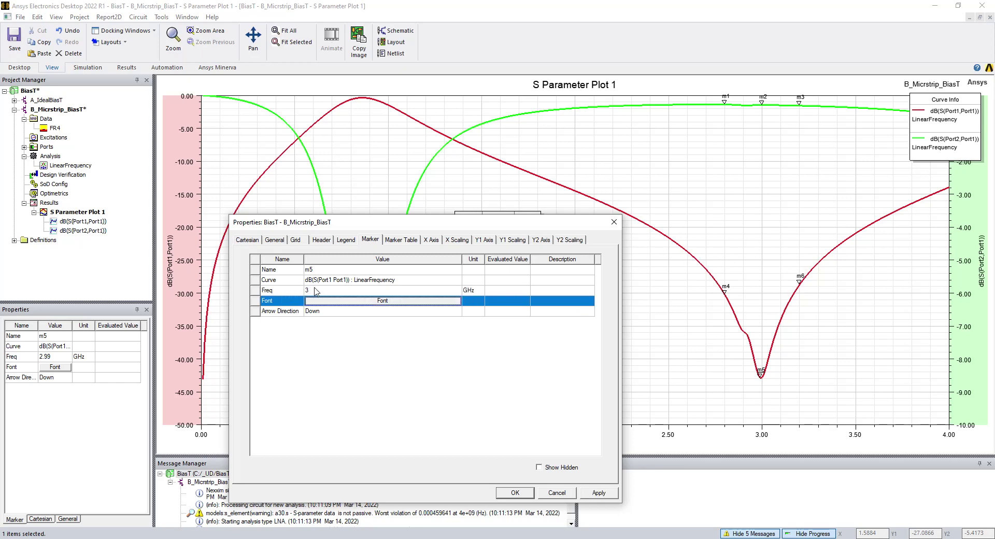
pyautogui.click(315, 282)
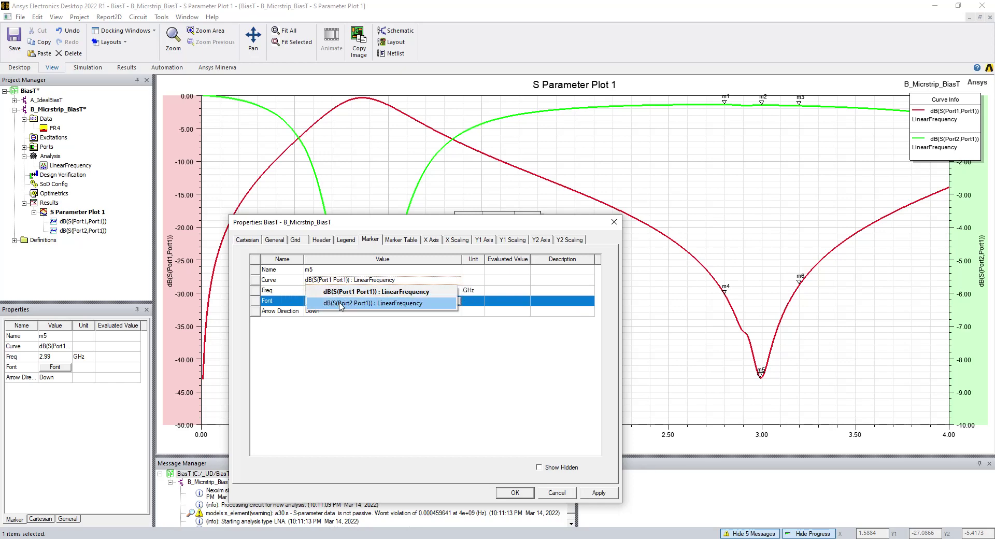
pyautogui.click(340, 345)
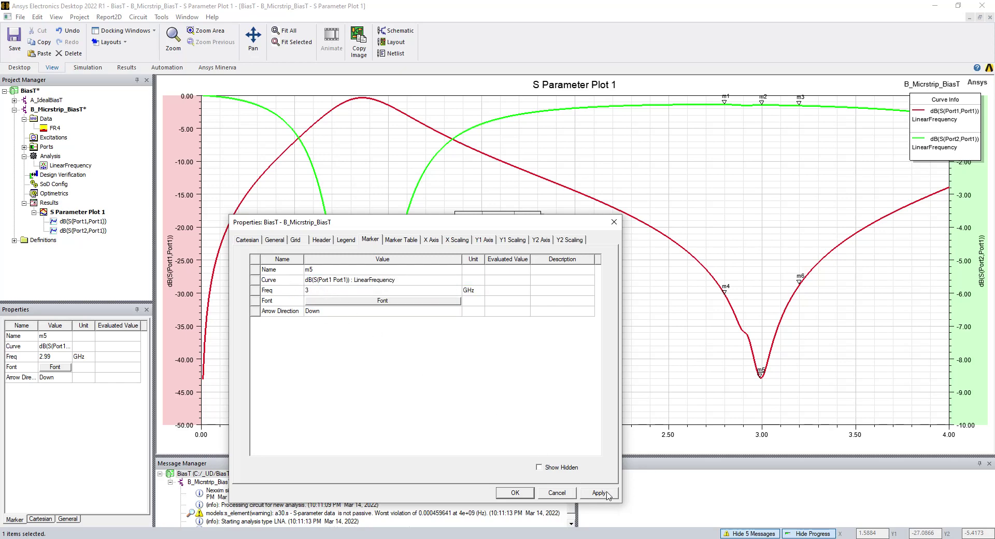
pyautogui.click(515, 490)
# Open the B_Micrstrip_BiasT schematic from the Project Manager
pyautogui.click(569, 397)
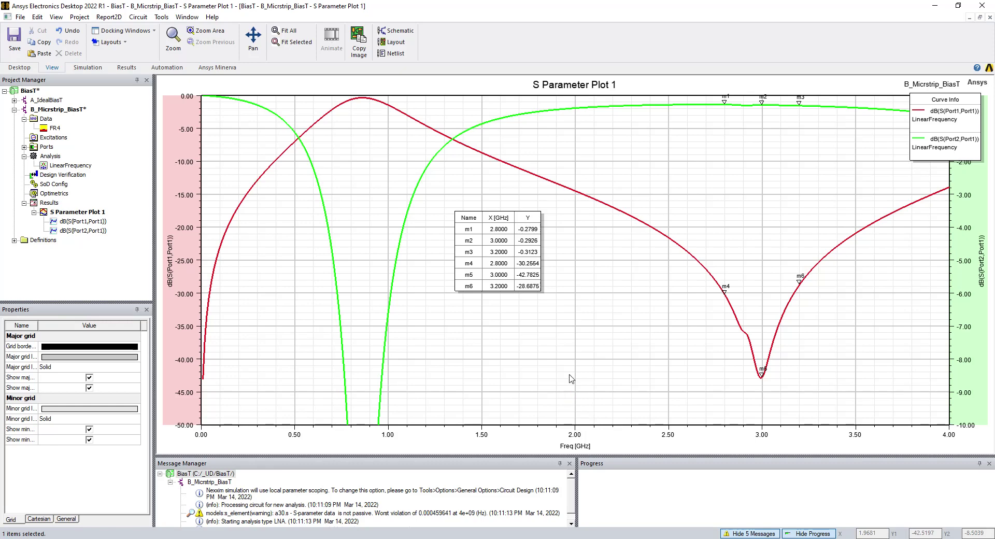
pyautogui.press('Escape')
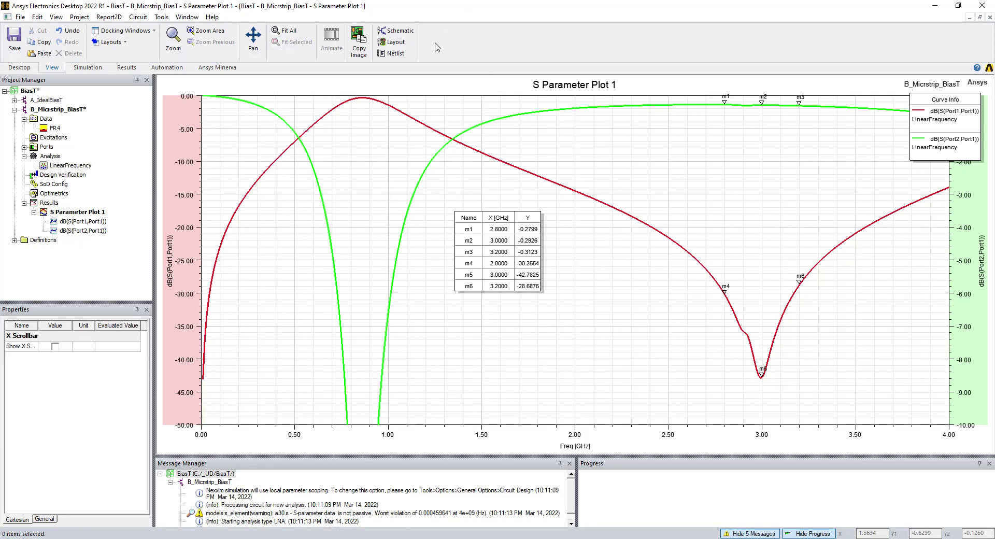
pyautogui.doubleClick(49, 110)
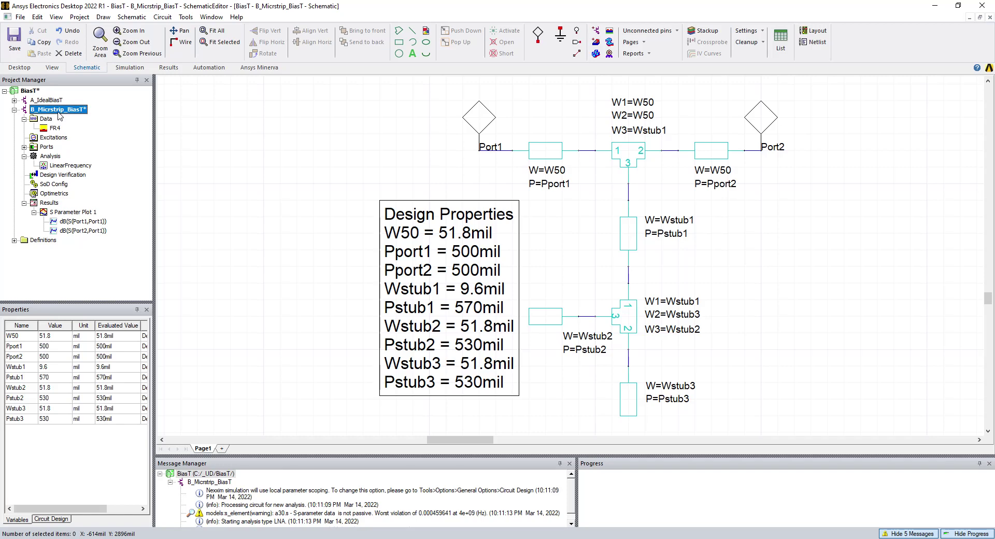
# Include Pstub1 and Pstub2 for optimization in the design's Optimization properties
pyautogui.rightClick(59, 116)
pyautogui.click(122, 399)
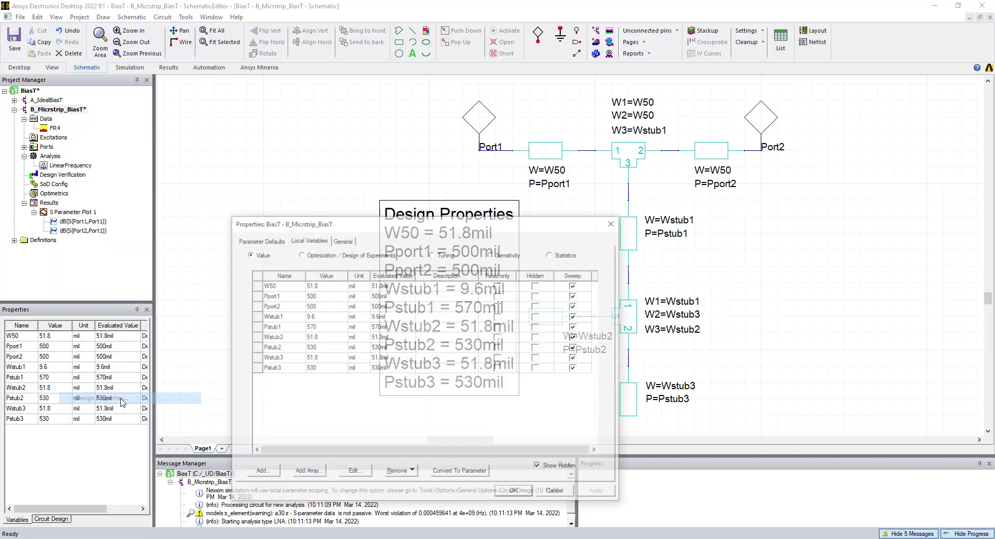
pyautogui.moveTo(352, 229); pyautogui.dragTo(321, 151)
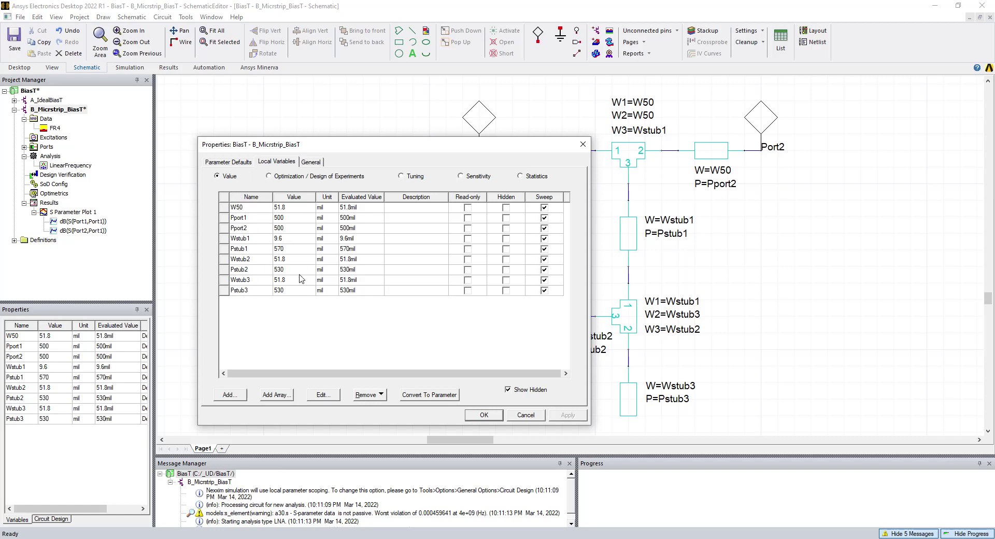
pyautogui.click(269, 176)
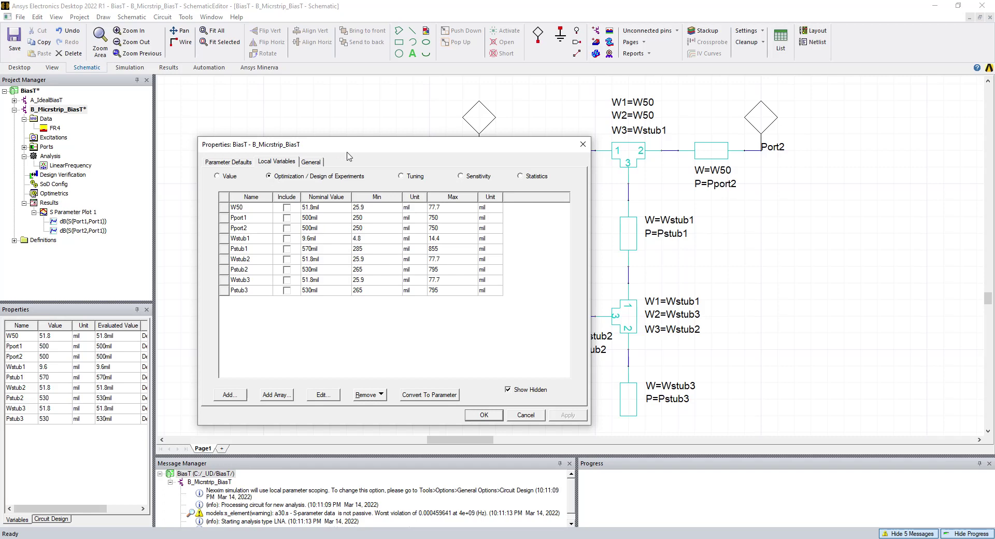
pyautogui.moveTo(362, 153); pyautogui.dragTo(285, 152)
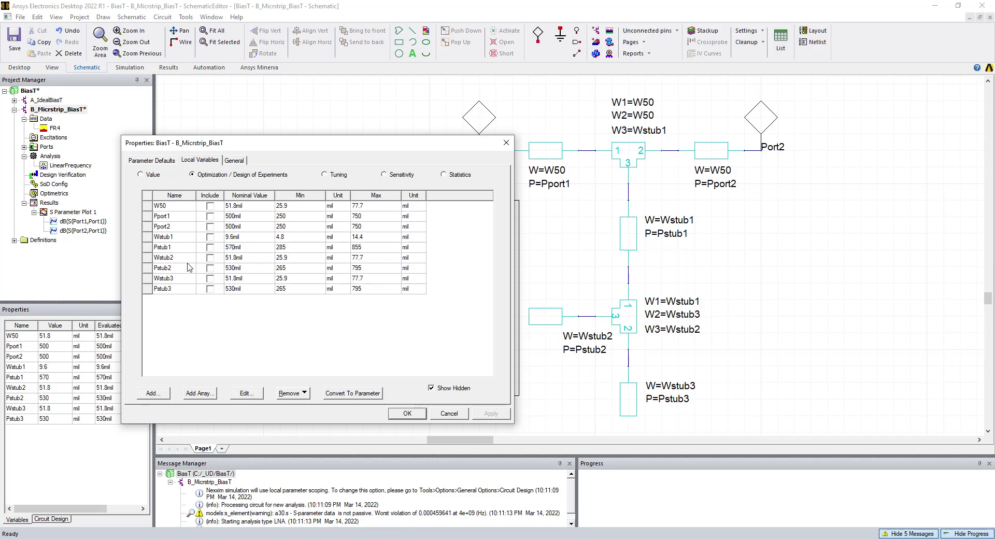
pyautogui.click(210, 248)
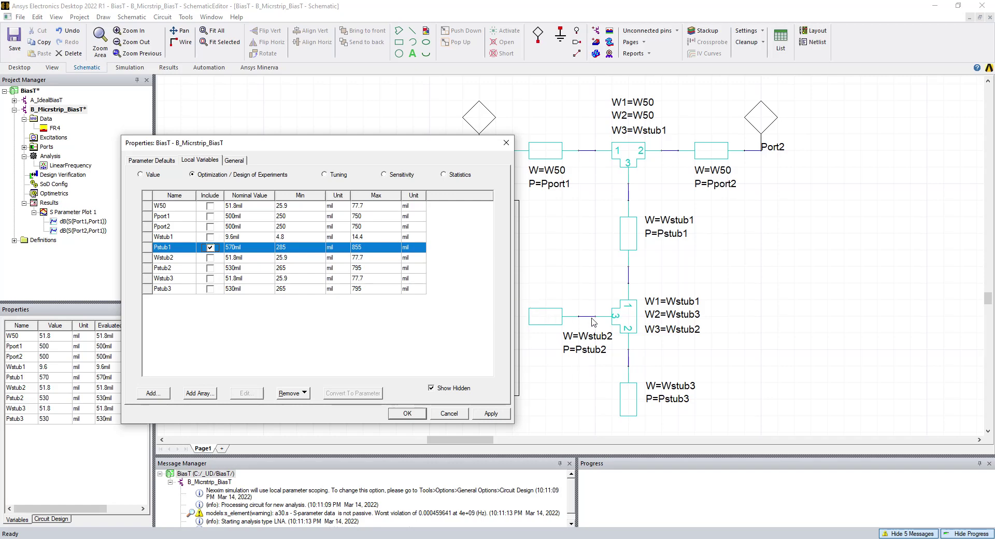
pyautogui.click(209, 268)
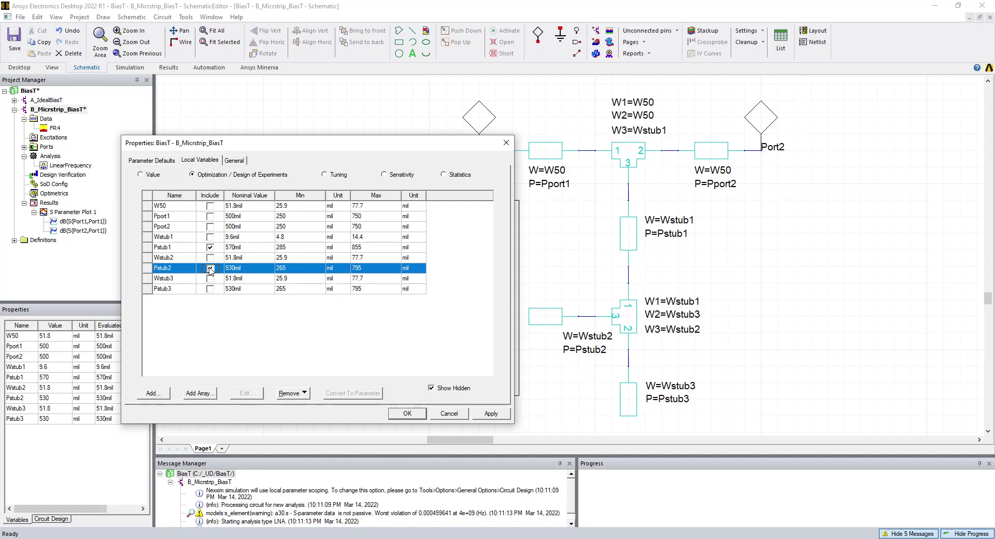
# Give Pstub1 and Pstub2 each a minimum of 450 and a maximum of 650 mil
pyautogui.click(296, 248)
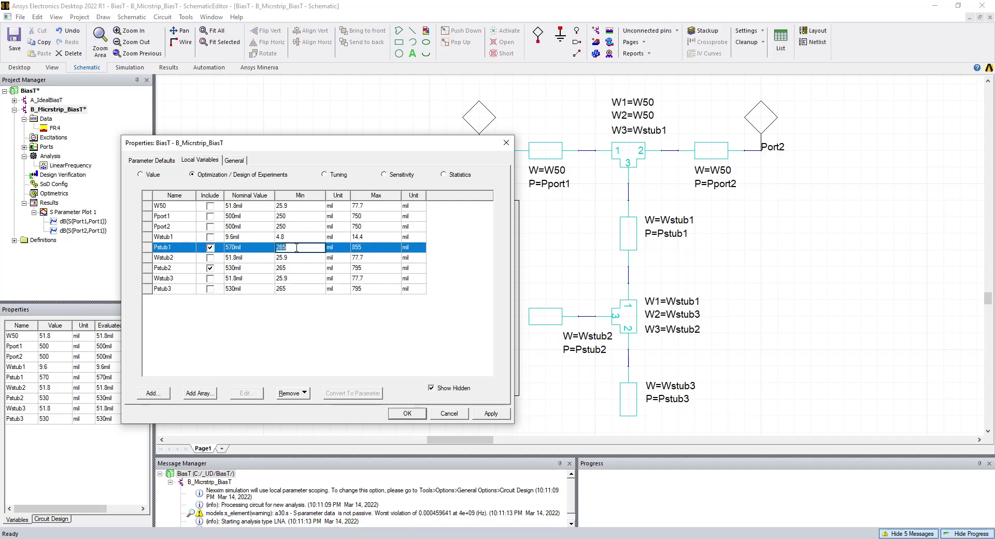
pyautogui.write('450')
pyautogui.click(353, 249)
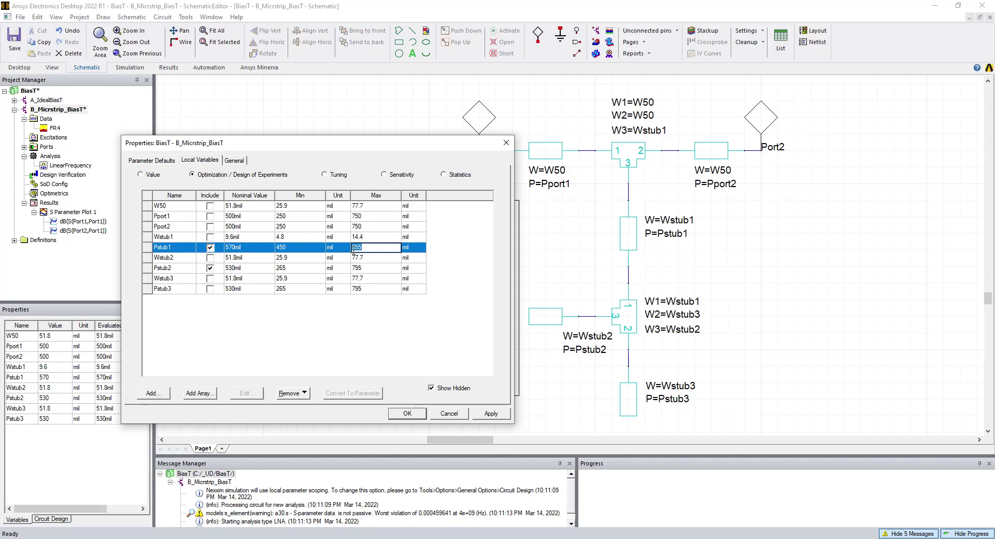
pyautogui.write('650')
pyautogui.press('Return')
pyautogui.click(299, 273)
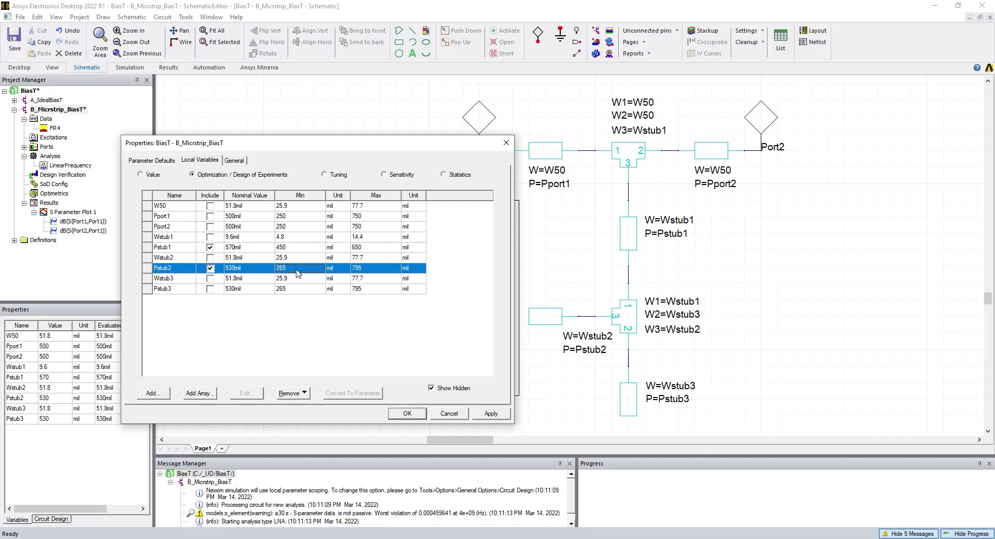
pyautogui.write('450')
pyautogui.press('Return')
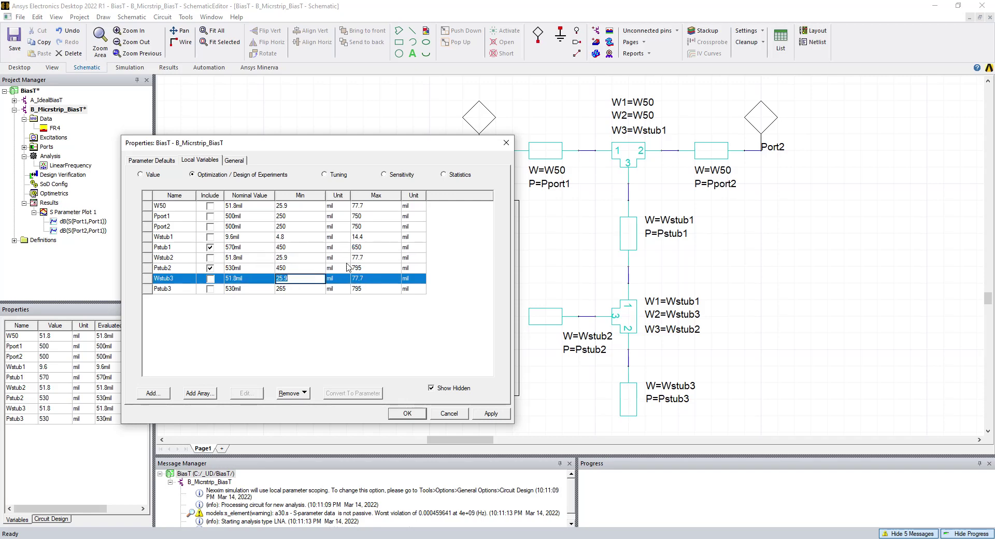
pyautogui.click(353, 268)
pyautogui.write('6')
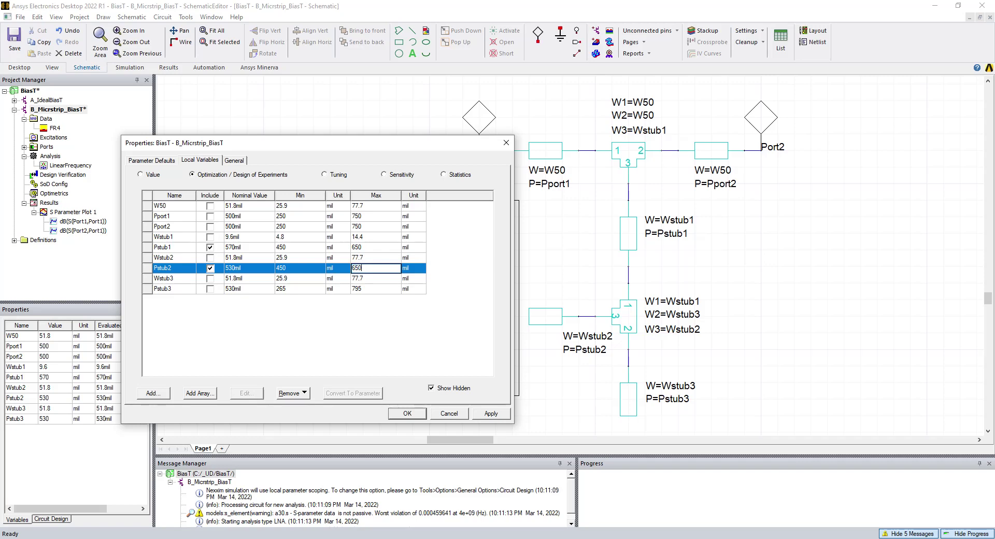
pyautogui.write('50')
pyautogui.press('Return')
# Confirm Pstub2 stays included and save the optimization variable settings
pyautogui.click(327, 303)
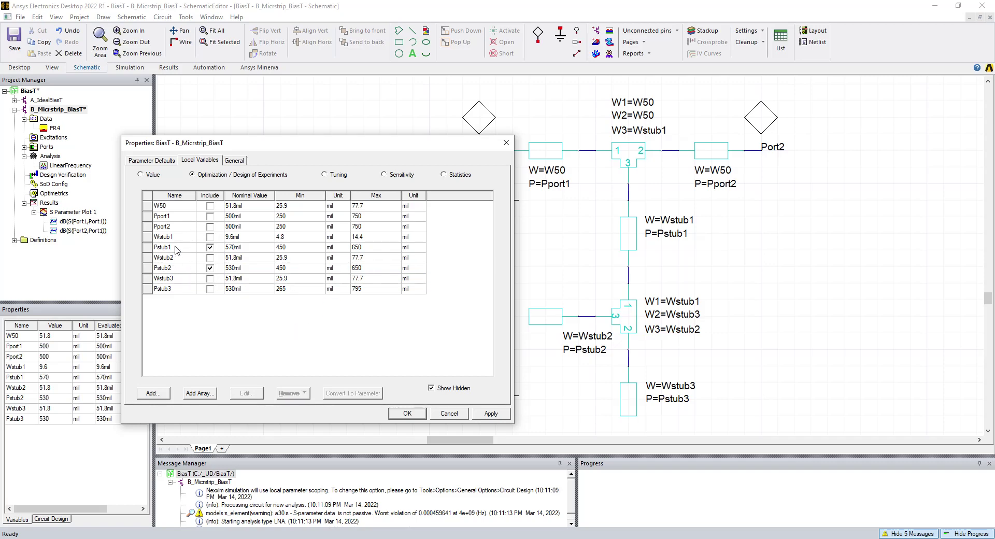
pyautogui.click(209, 267)
pyautogui.click(407, 414)
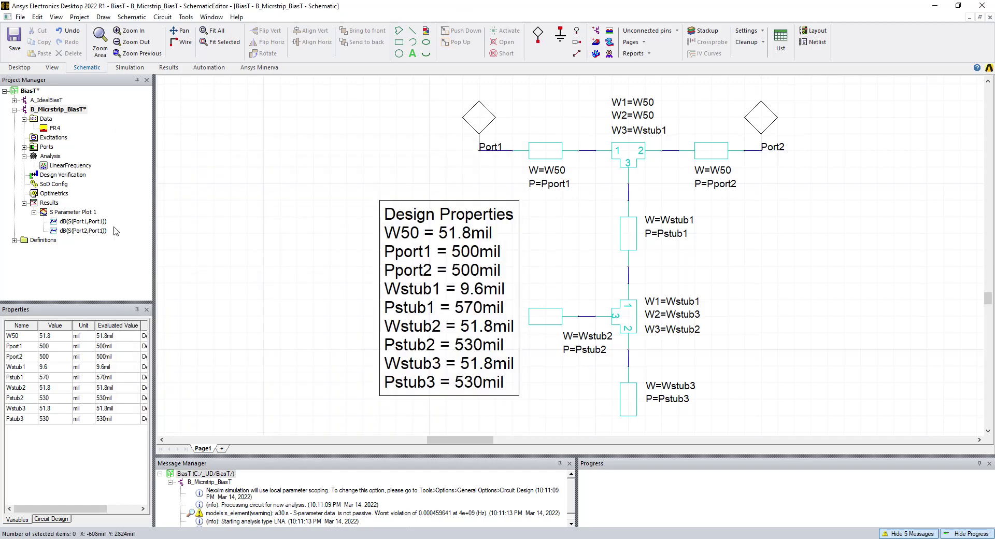
pyautogui.click(54, 193)
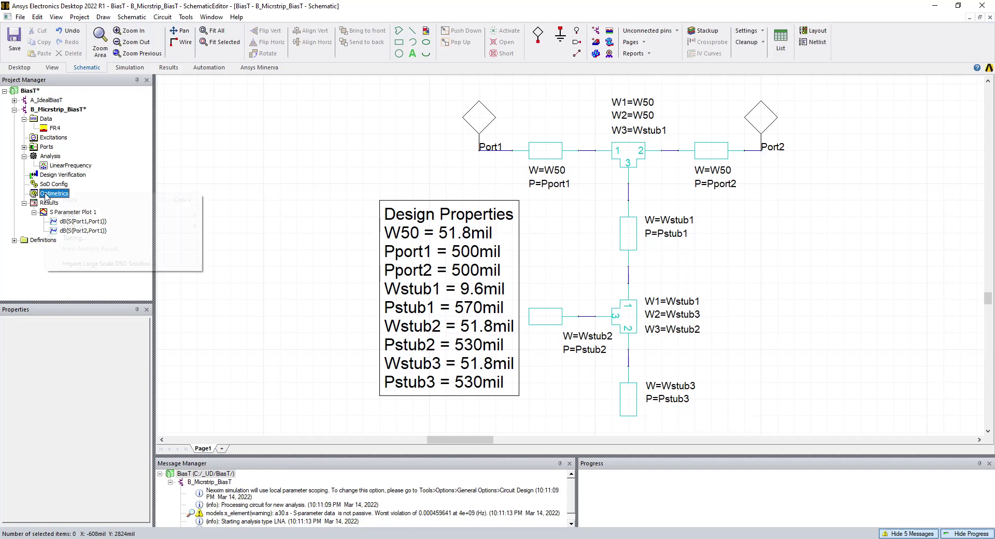
# Create a new optimization setup with dB(S(Port2,Port1)) as its goal
pyautogui.rightClick(47, 195)
pyautogui.moveTo(190, 215)
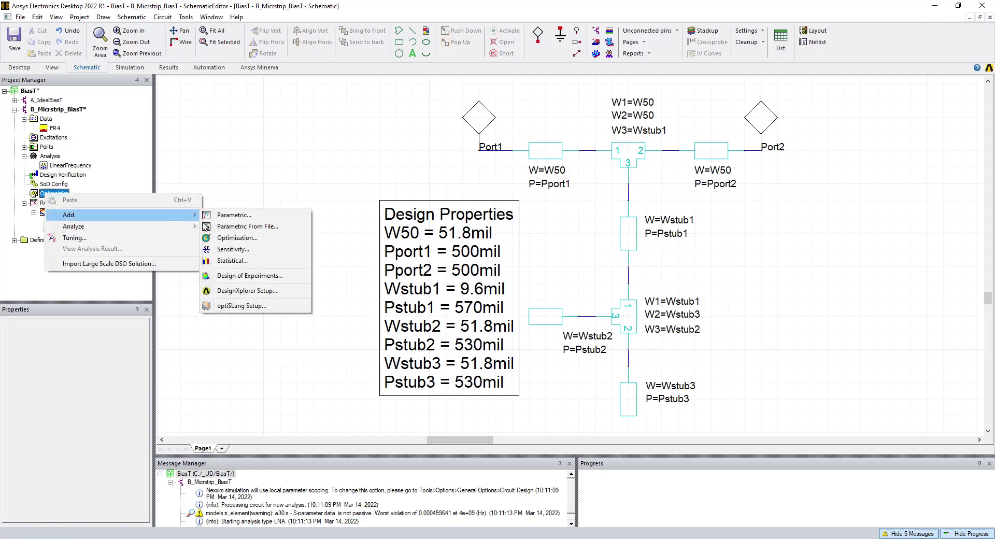
pyautogui.click(228, 237)
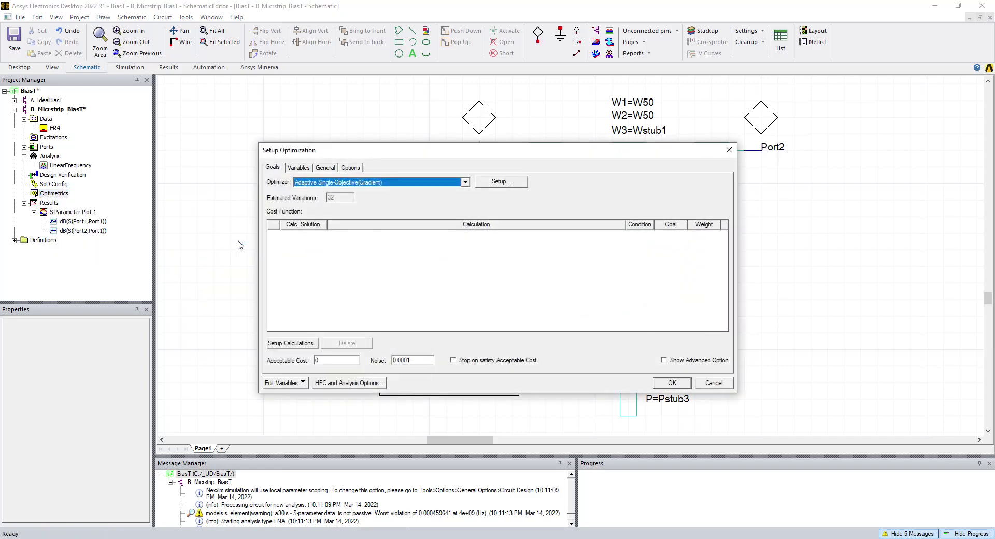
pyautogui.click(290, 344)
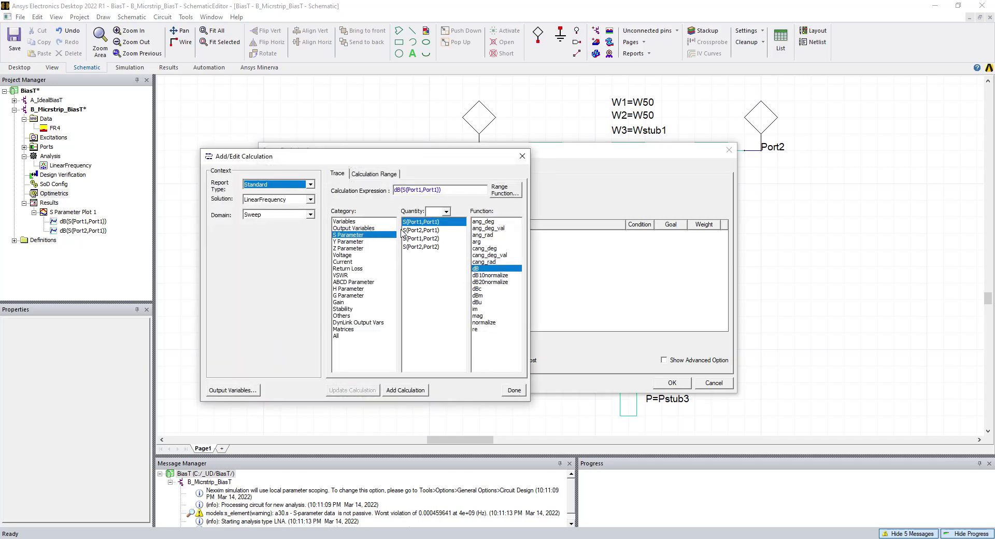
pyautogui.click(410, 231)
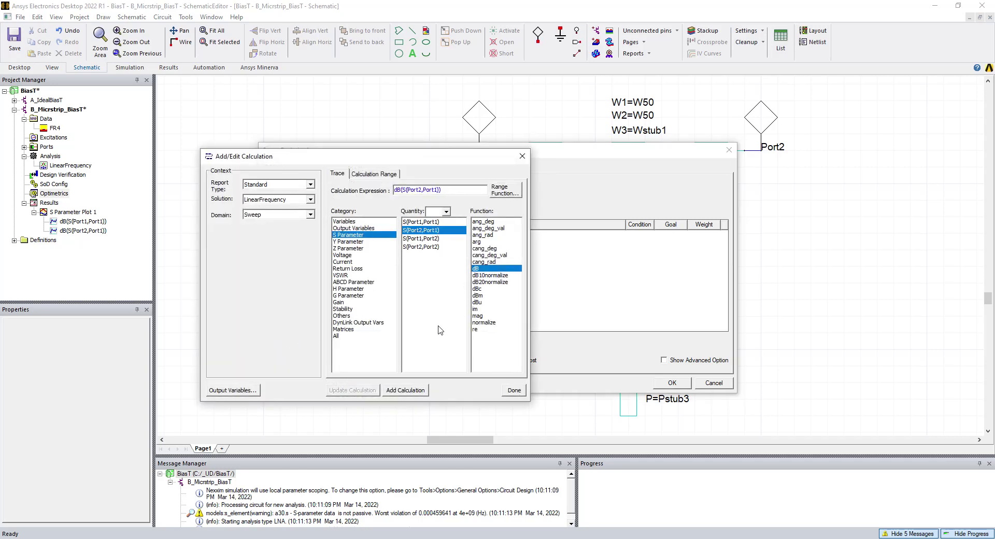
pyautogui.click(403, 392)
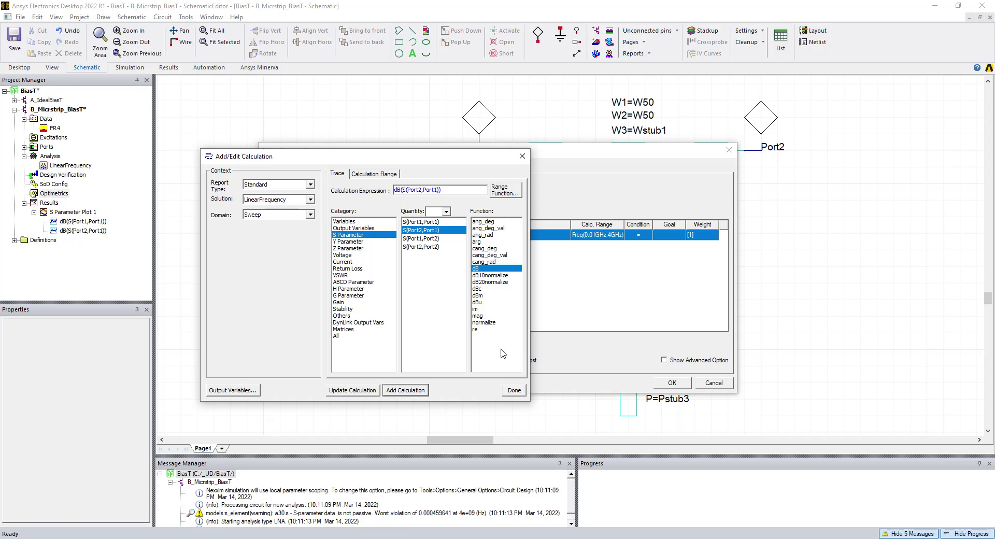
pyautogui.click(516, 390)
# Restrict the goal's calculation range to the single value Freq = 3GHz
pyautogui.click(605, 237)
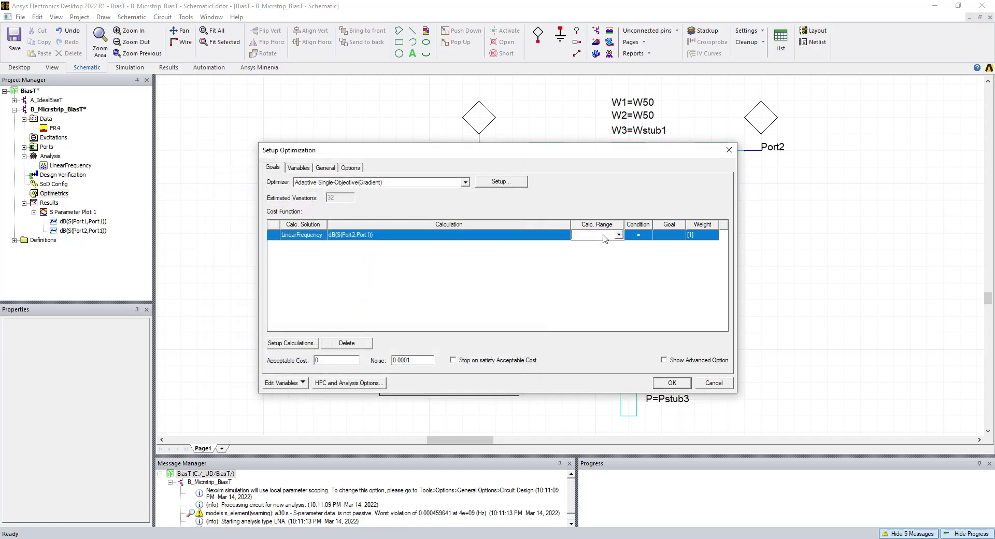
pyautogui.click(612, 244)
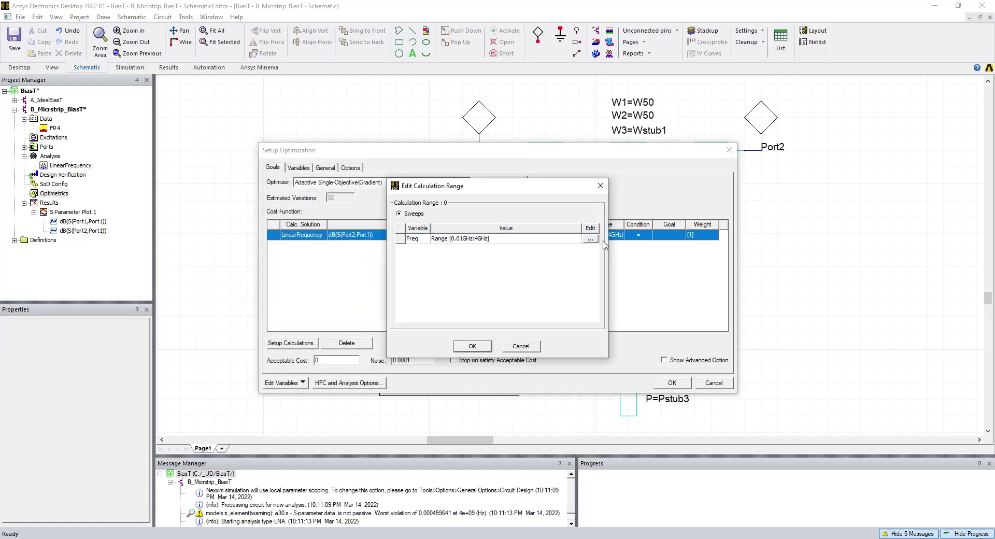
pyautogui.click(592, 240)
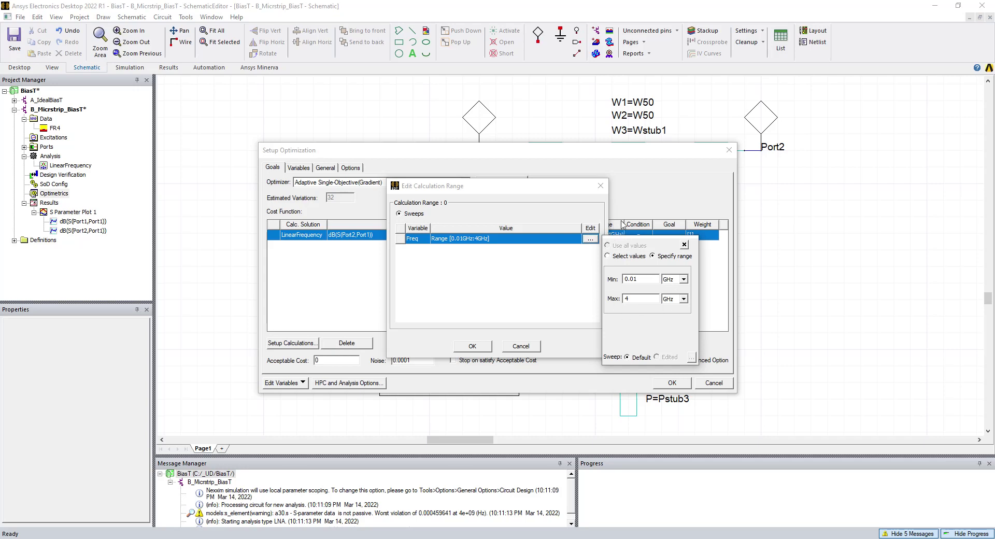
pyautogui.click(608, 256)
pyautogui.click(647, 285)
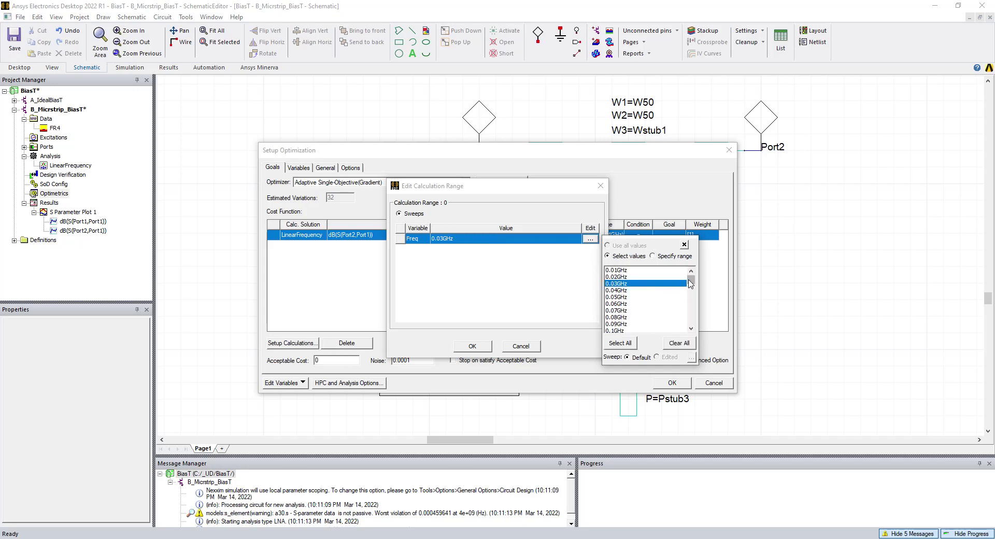
pyautogui.moveTo(691, 280); pyautogui.dragTo(690, 310)
pyautogui.click(616, 284)
pyautogui.click(684, 246)
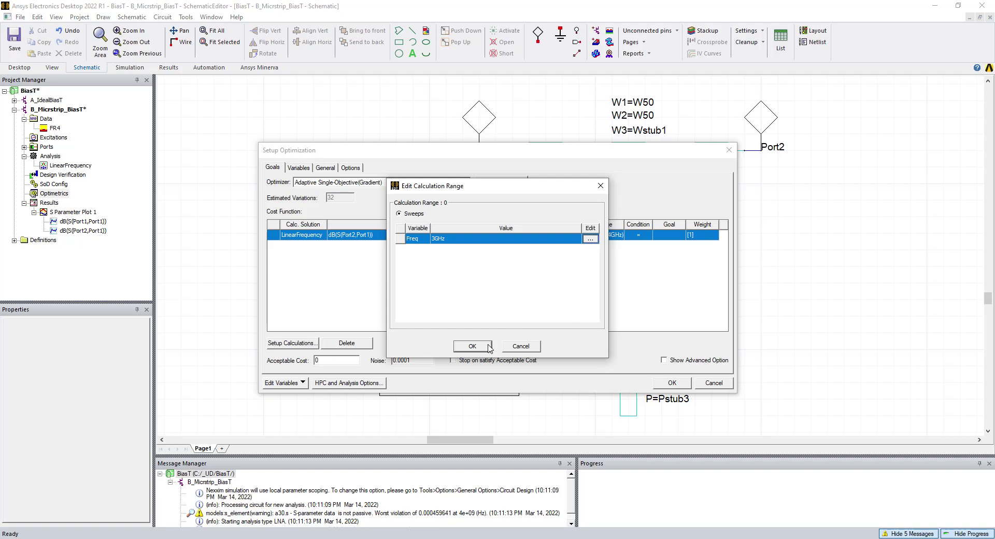
pyautogui.click(473, 346)
# Set the goal condition to Maximize and confirm the optimization setup
pyautogui.click(639, 236)
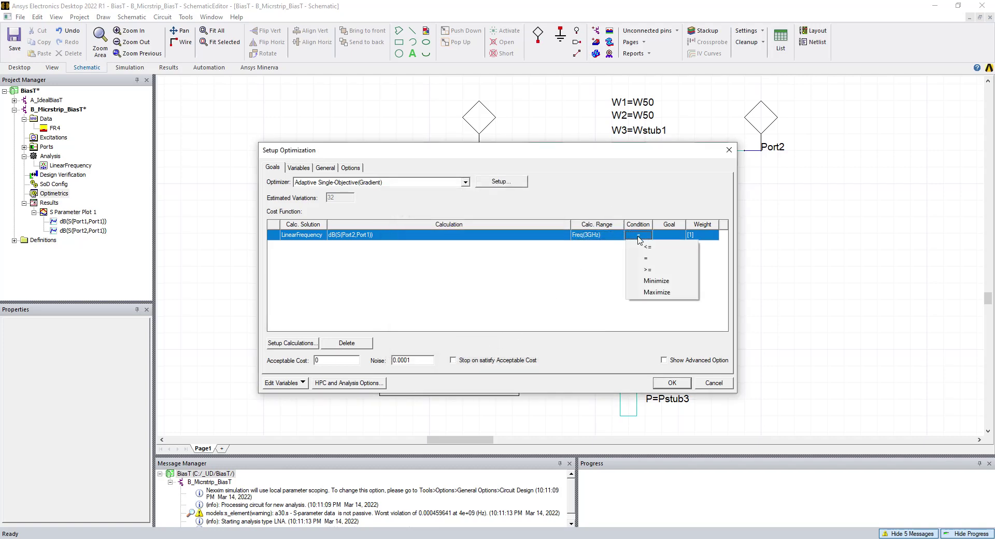
pyautogui.click(659, 292)
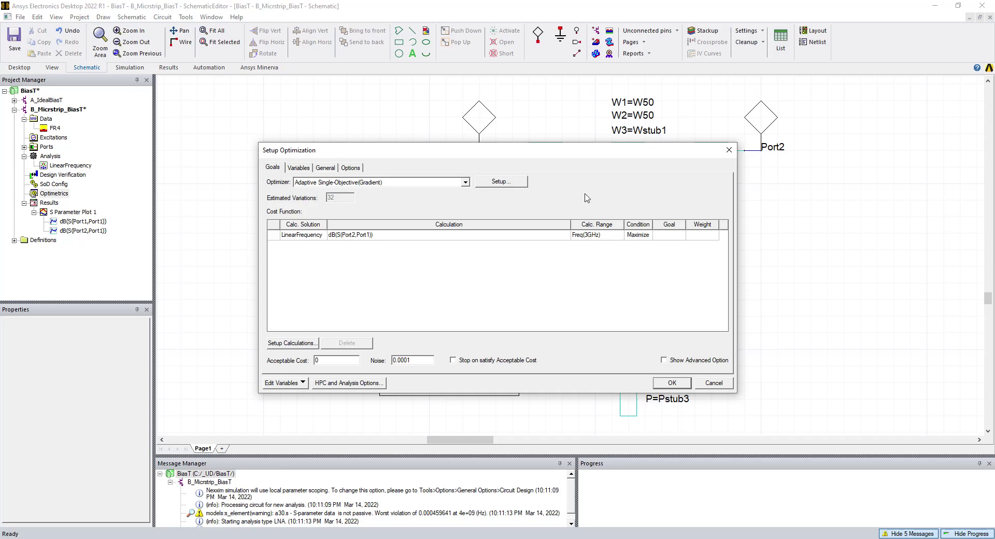
pyautogui.click(674, 384)
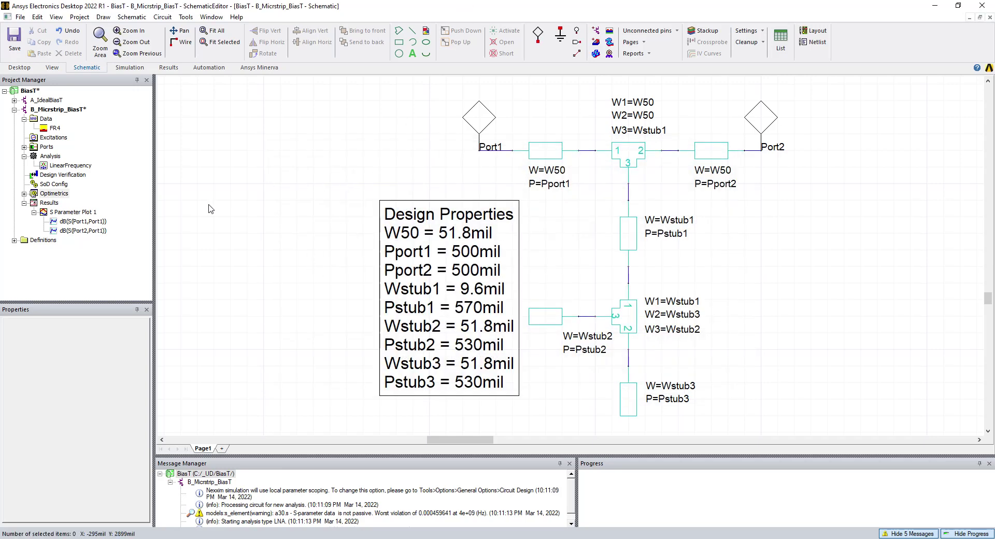
pyautogui.doubleClick(61, 213)
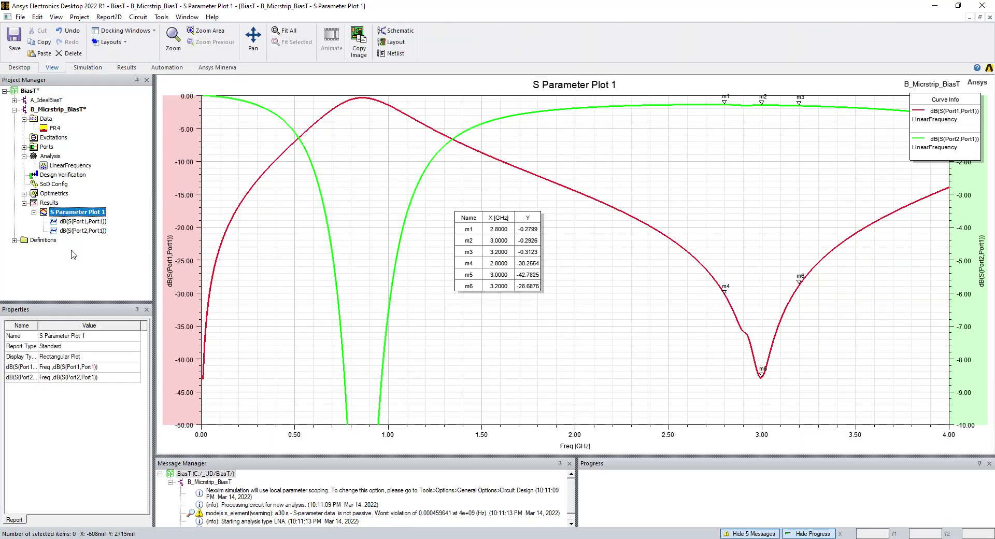
# Run Analyze on OptimizationSetup1 under Optimetrics
pyautogui.click(24, 194)
pyautogui.click(45, 195)
pyautogui.rightClick(45, 196)
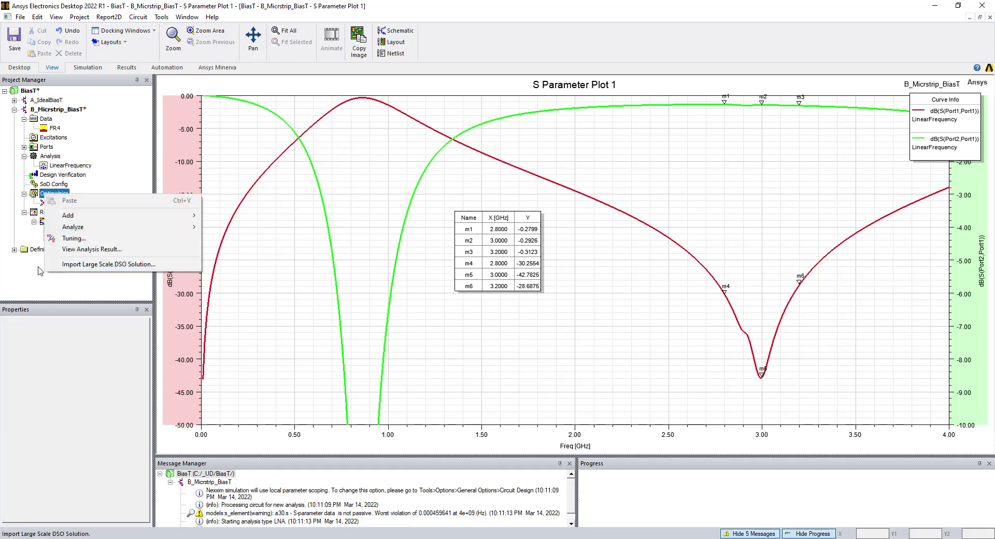
pyautogui.moveTo(71, 232)
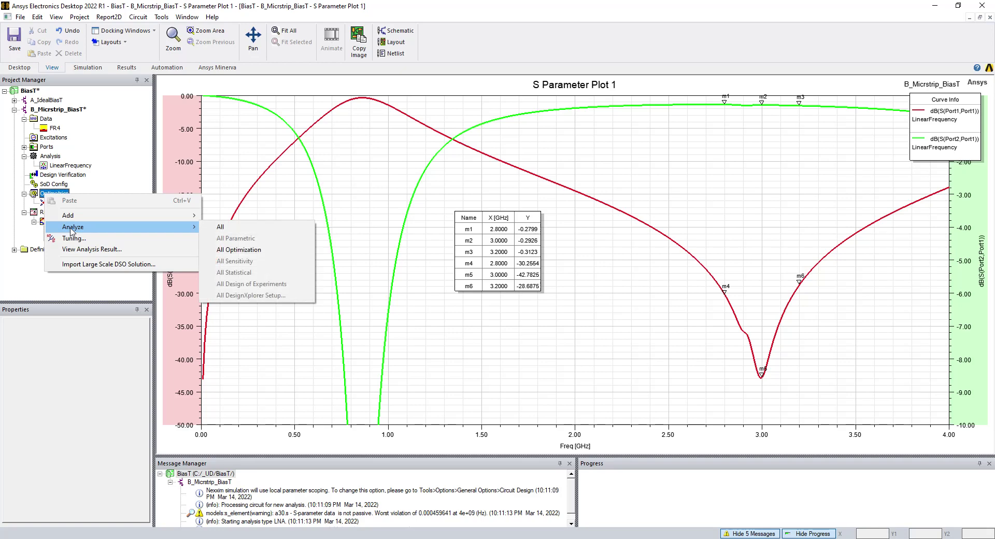
pyautogui.press('Escape')
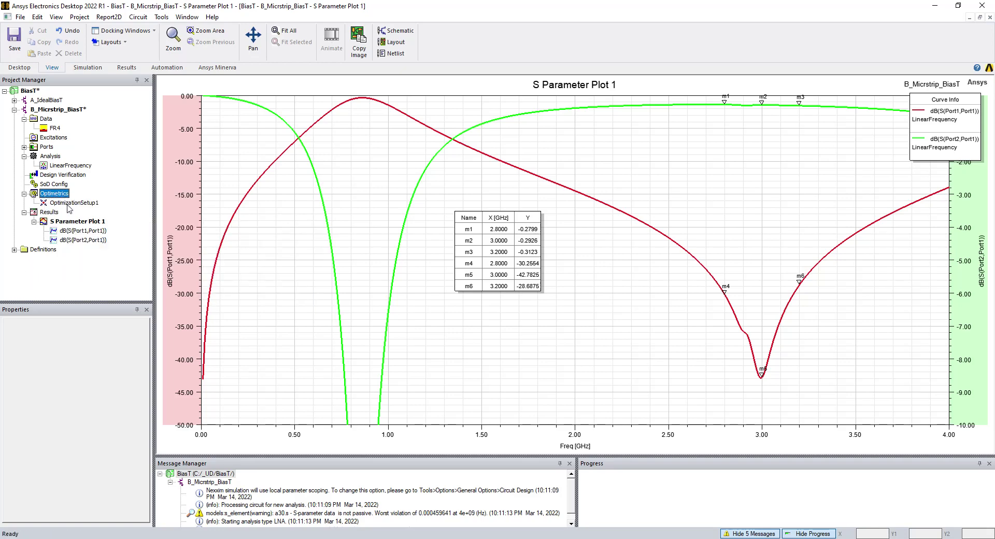
pyautogui.click(68, 205)
pyautogui.rightClick(68, 204)
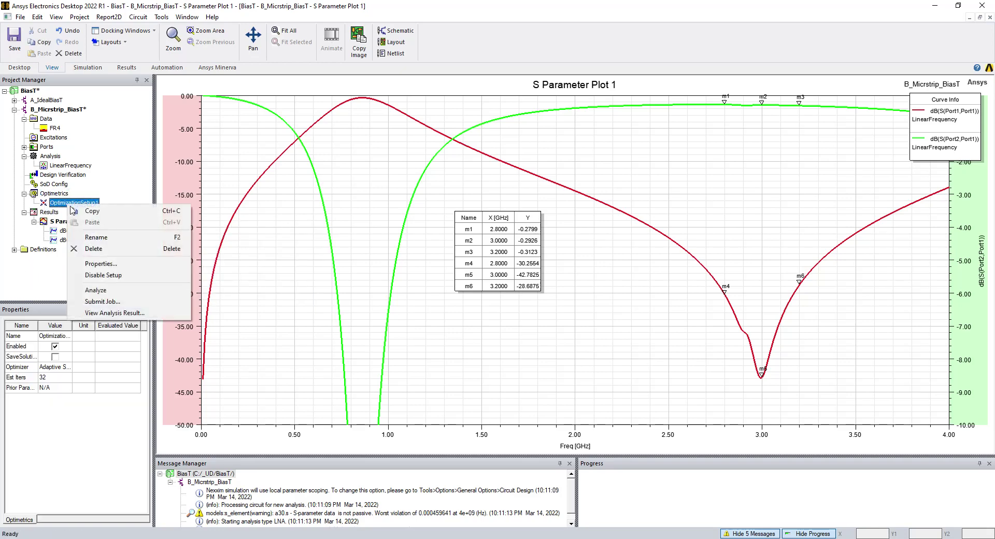
pyautogui.click(98, 290)
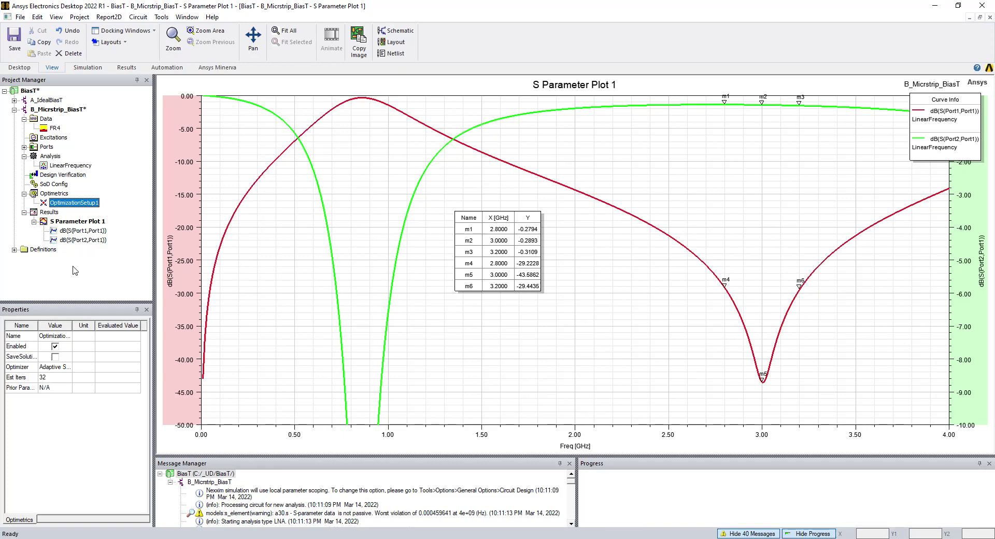
# Rename the design from B_Micrstrip_BiasT to B_Microstrip_BiasT
pyautogui.click(51, 111)
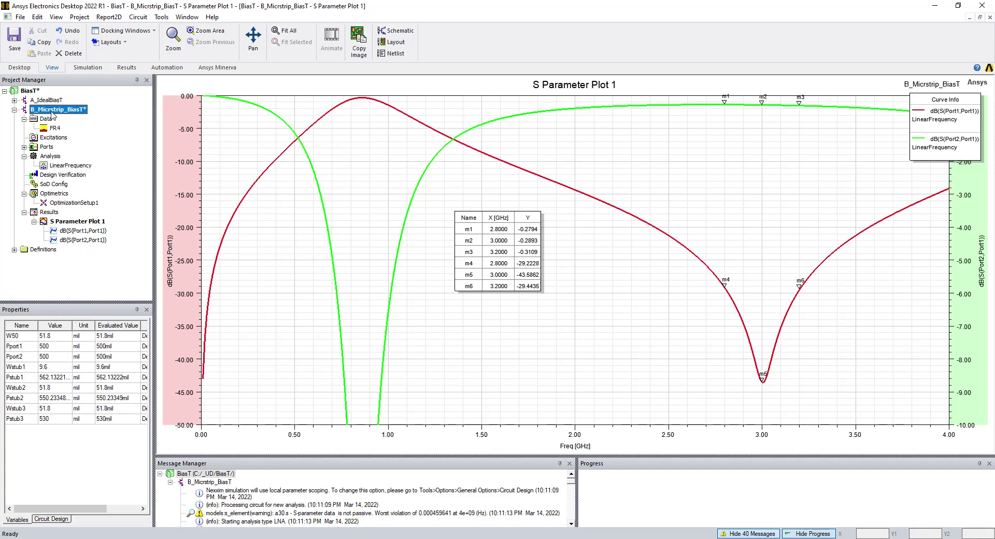
pyautogui.click(51, 111)
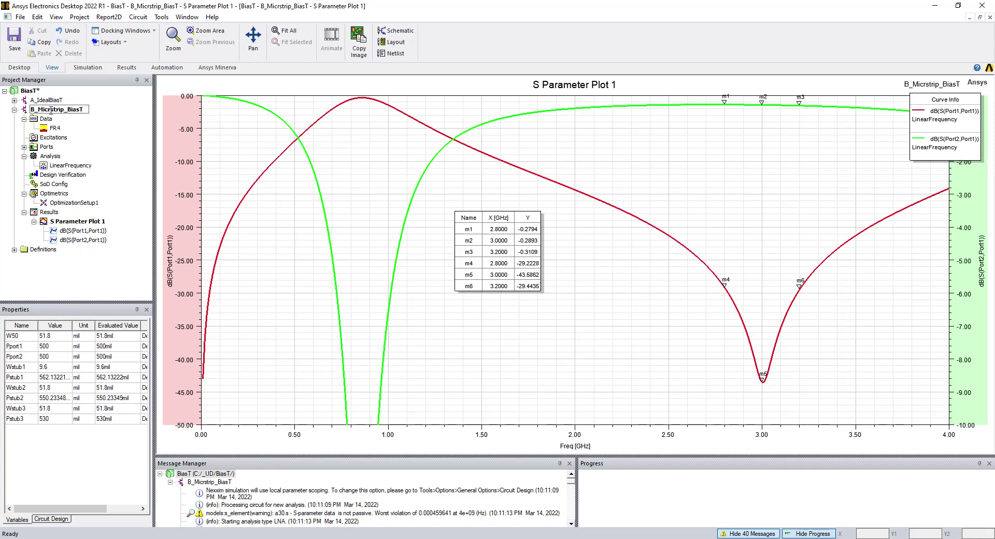
pyautogui.write('o')
pyautogui.press('Return')
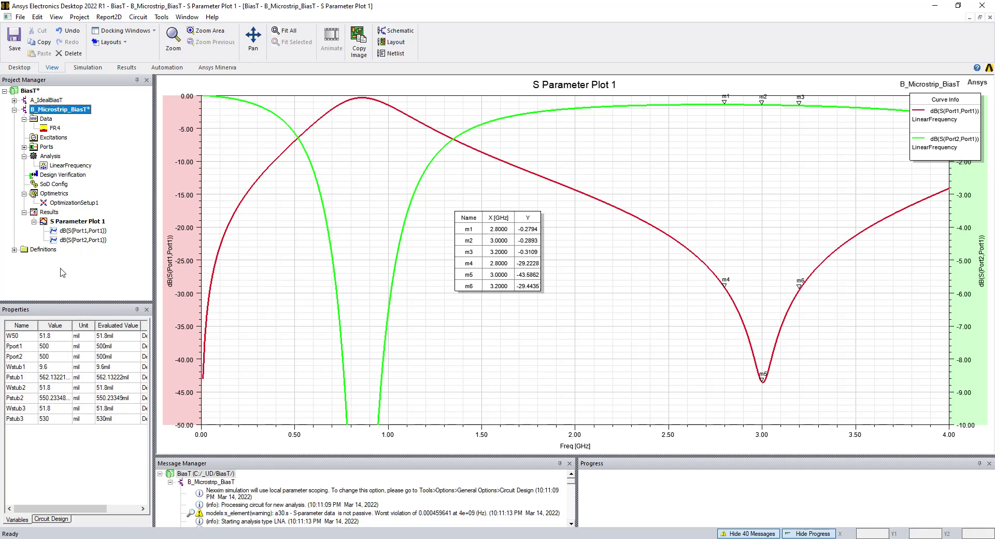
# Open the B_Microstrip_BiasT schematic with its optimized stub lengths and save the project
pyautogui.doubleClick(50, 112)
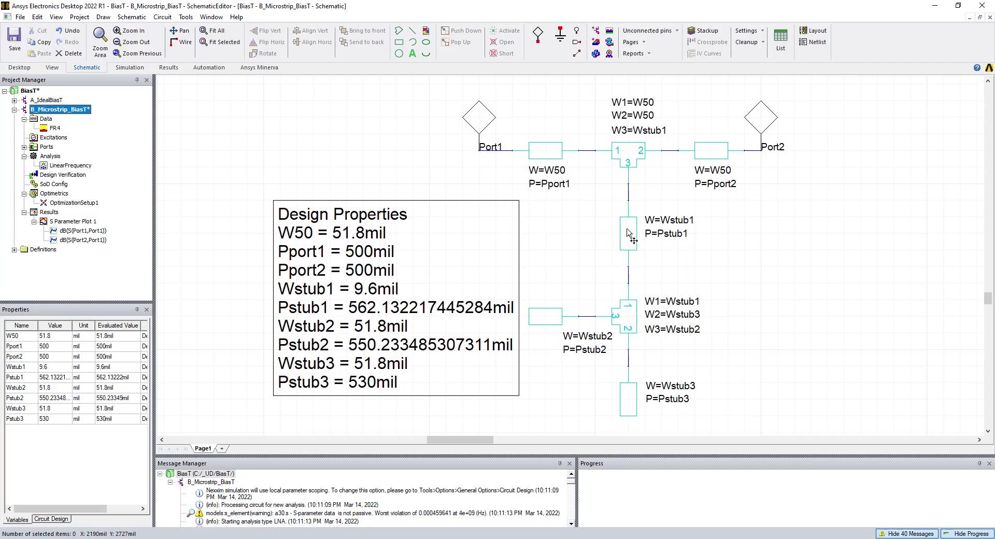
pyautogui.click(537, 248)
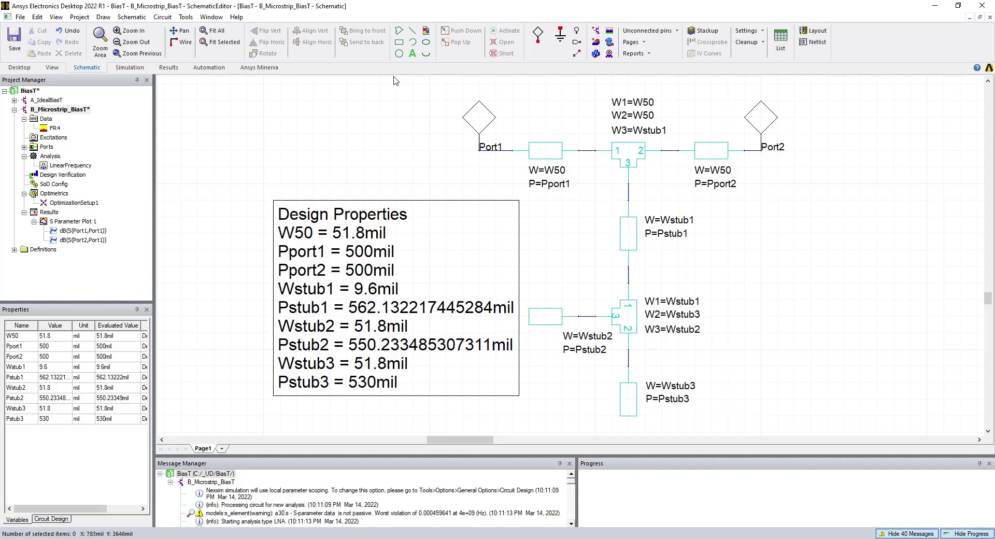
pyautogui.click(14, 42)
# Open the PCB layout and rotate all the microstrip traces by -90 degrees
pyautogui.click(815, 34)
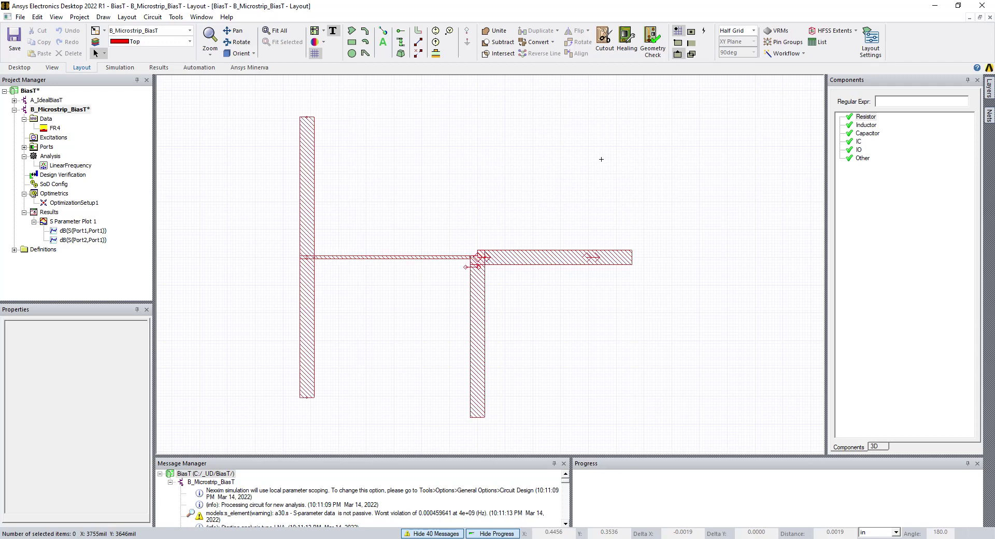
pyautogui.click(610, 159)
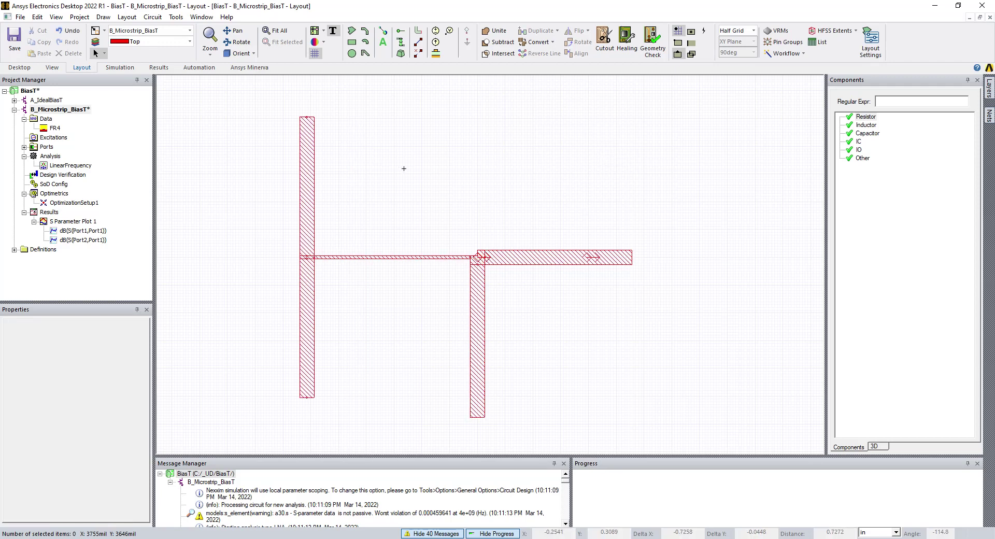
pyautogui.moveTo(268, 101); pyautogui.dragTo(677, 429)
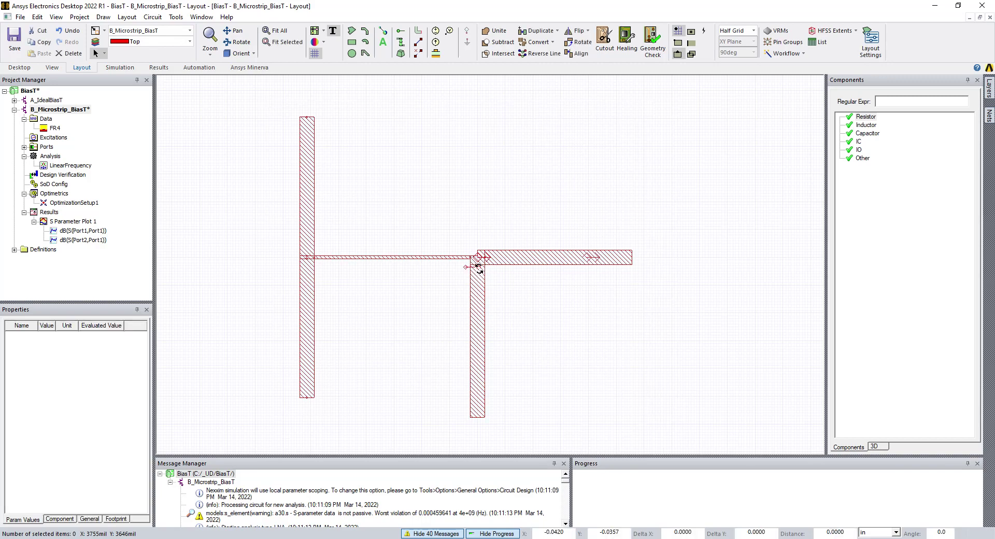
pyautogui.moveTo(478, 269); pyautogui.dragTo(466, 279)
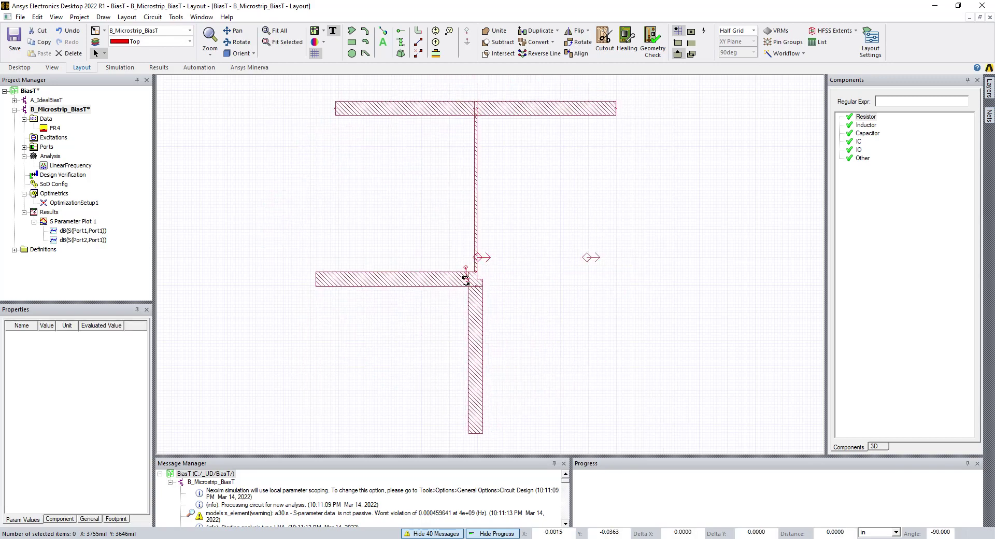
pyautogui.click(565, 238)
pyautogui.scroll(-1, 633, 217)
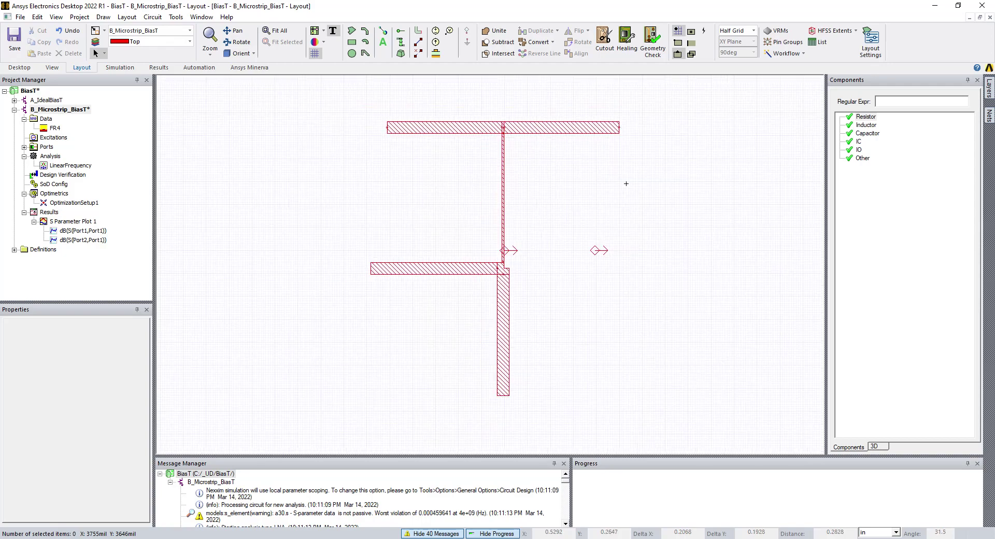
pyautogui.scroll(2, 624, 179)
pyautogui.scroll(-1, 609, 147)
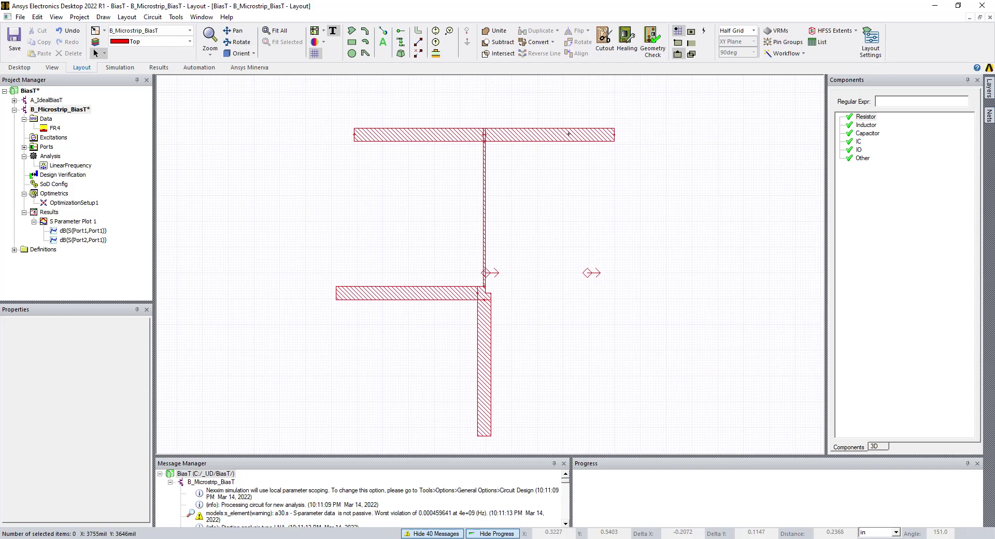
# Move Port1 to the left end and Port2 to the right end of the top trace
pyautogui.click(489, 271)
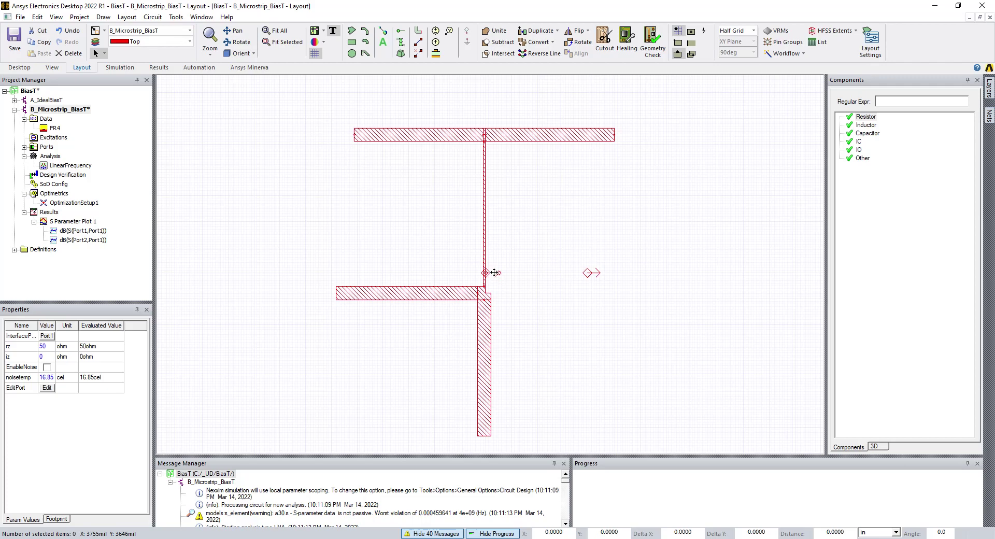
pyautogui.moveTo(494, 273); pyautogui.dragTo(314, 142)
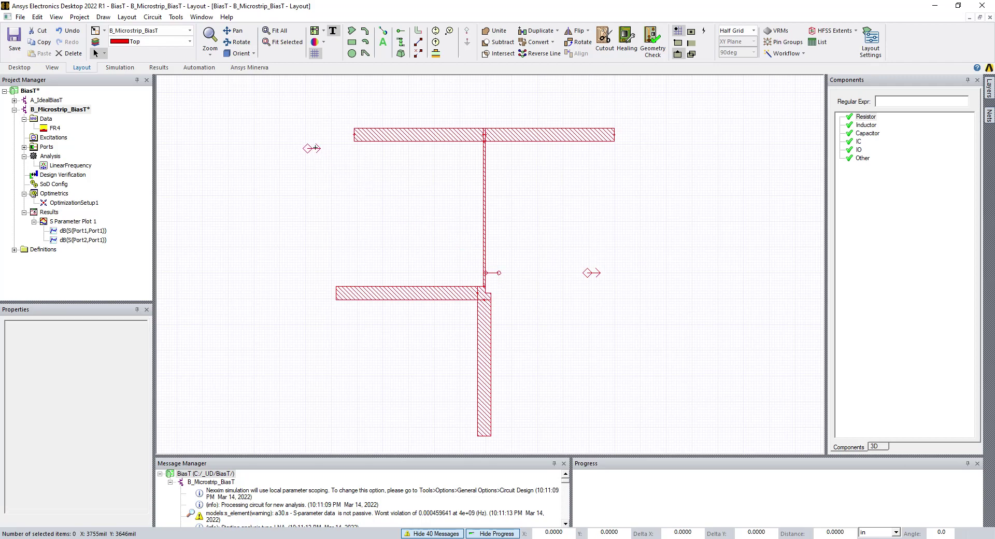
pyautogui.click(592, 275)
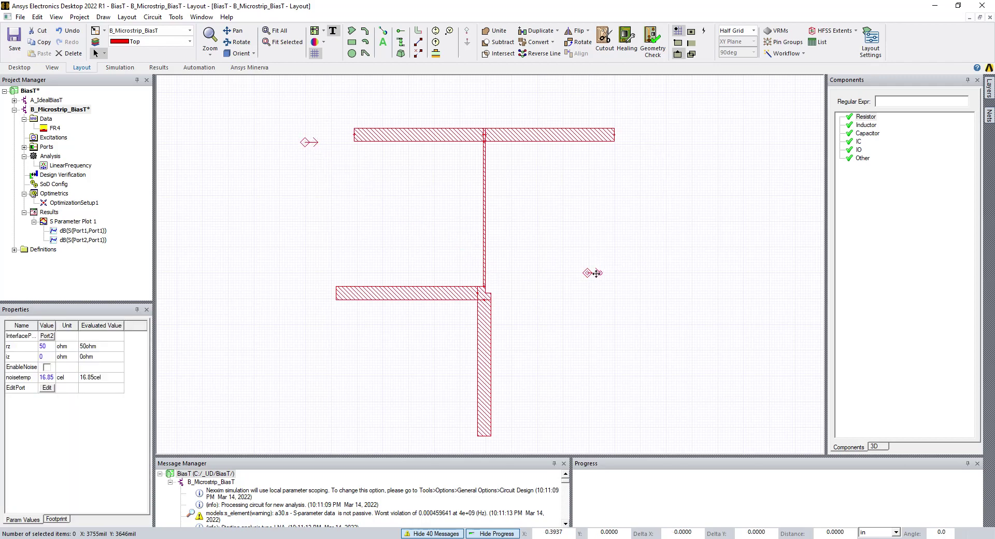
pyautogui.moveTo(596, 273)
pyautogui.mouseDown()
pyautogui.moveTo(656, 188)
pyautogui.moveTo(664, 144)
pyautogui.mouseUp()
pyautogui.click(569, 195)
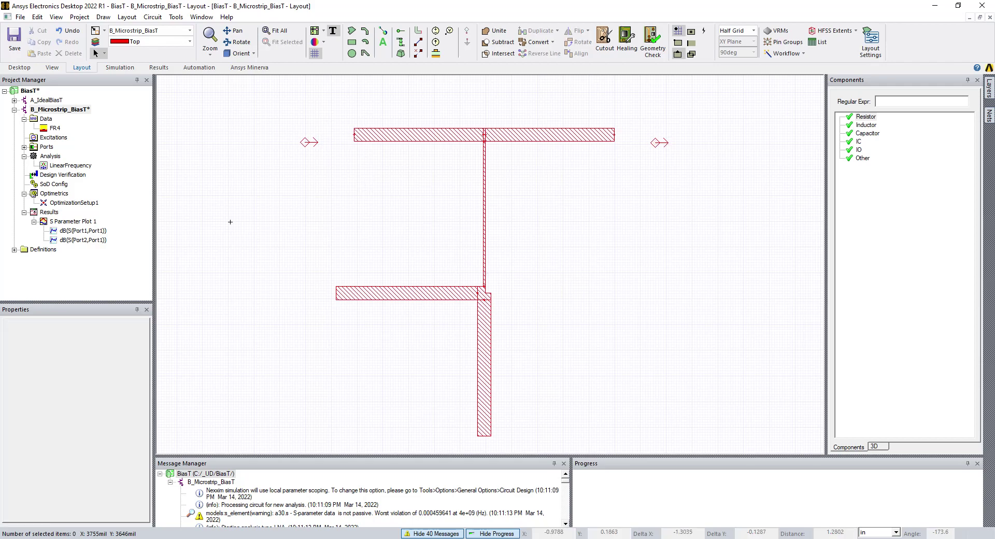
pyautogui.click(53, 68)
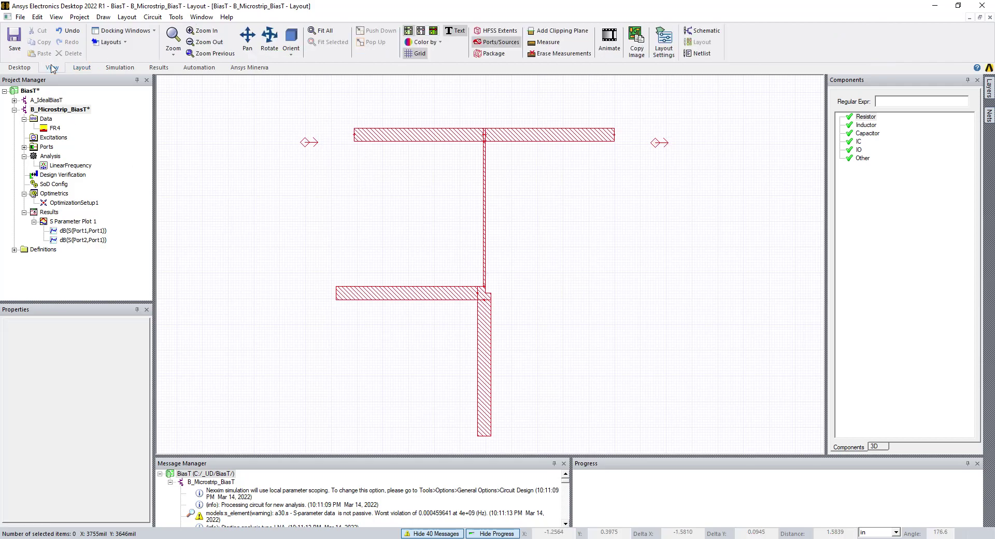
# Switch from the PCB layout back to the B_Microstrip_BiasT schematic view
pyautogui.click(697, 32)
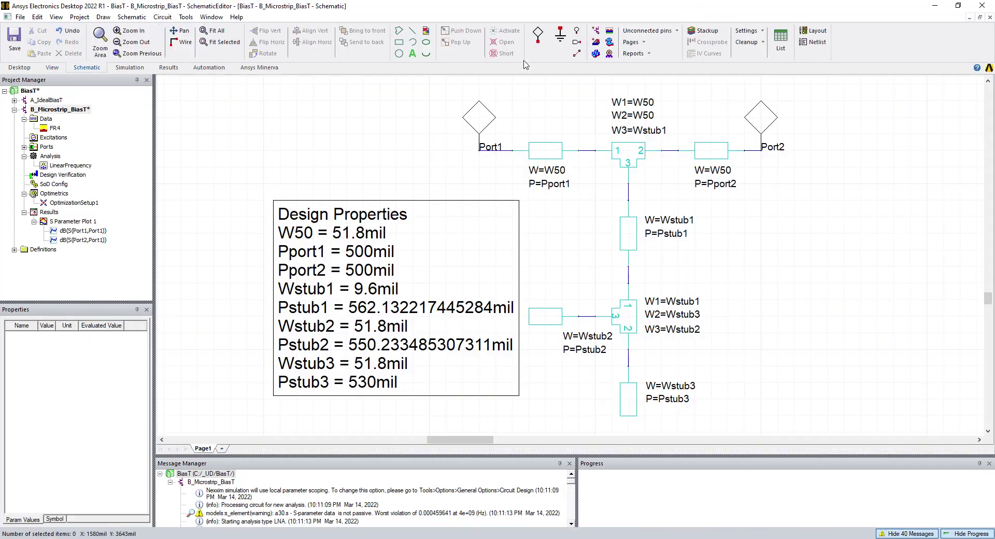